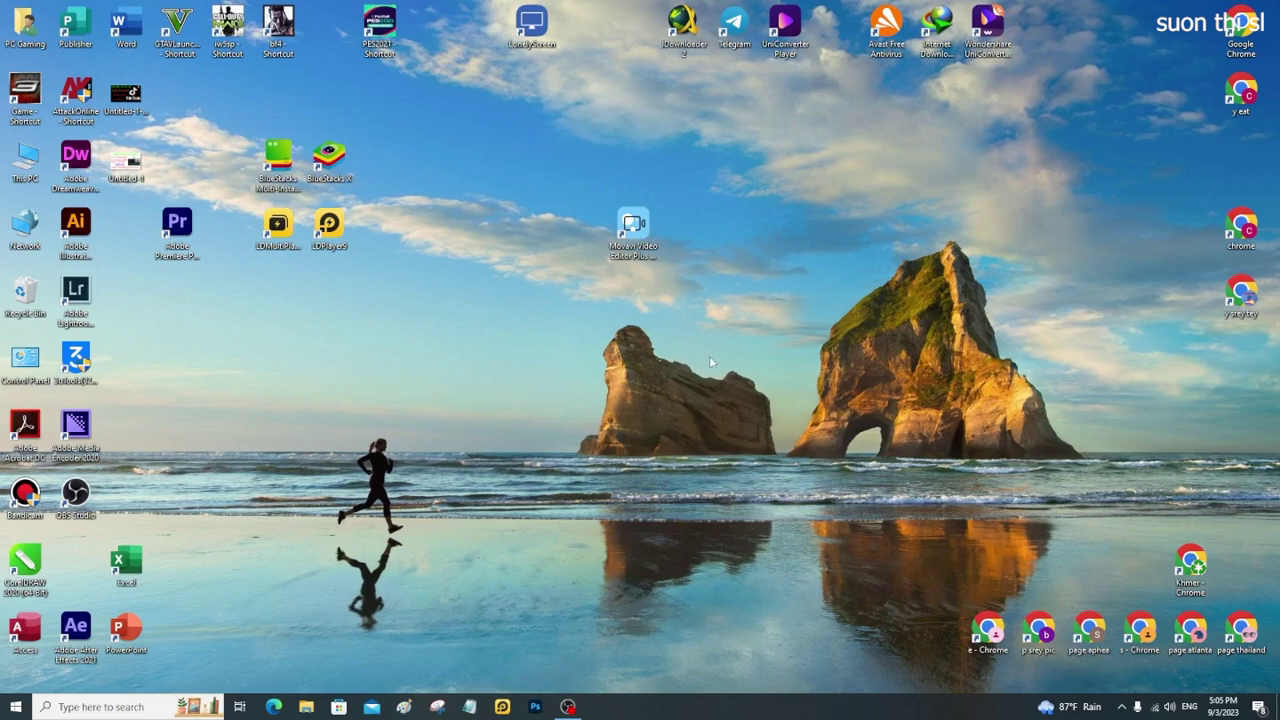
- Launch Movavi Video Editor Plus and import the dragon-fruit seed time-lapse .mp4 into the Media Bin
{"action": "left_click", "coordinate": [639, 264]}
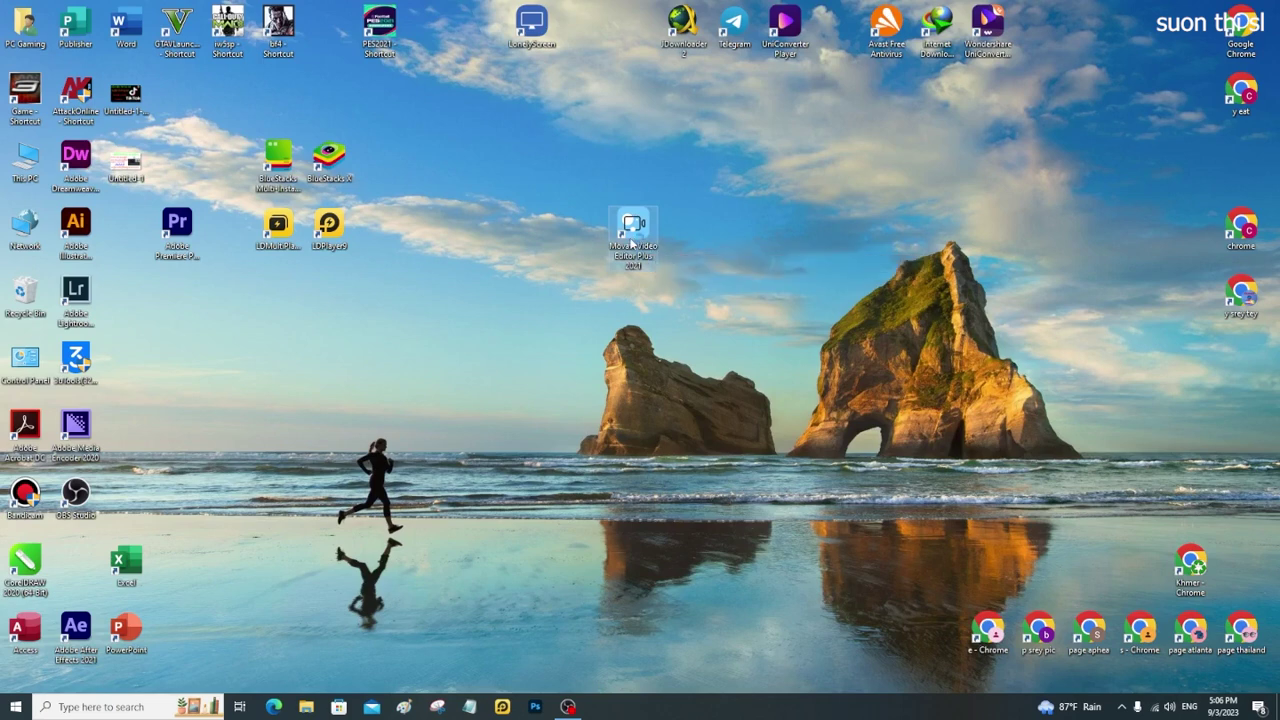
{"action": "double_click", "coordinate": [631, 243]}
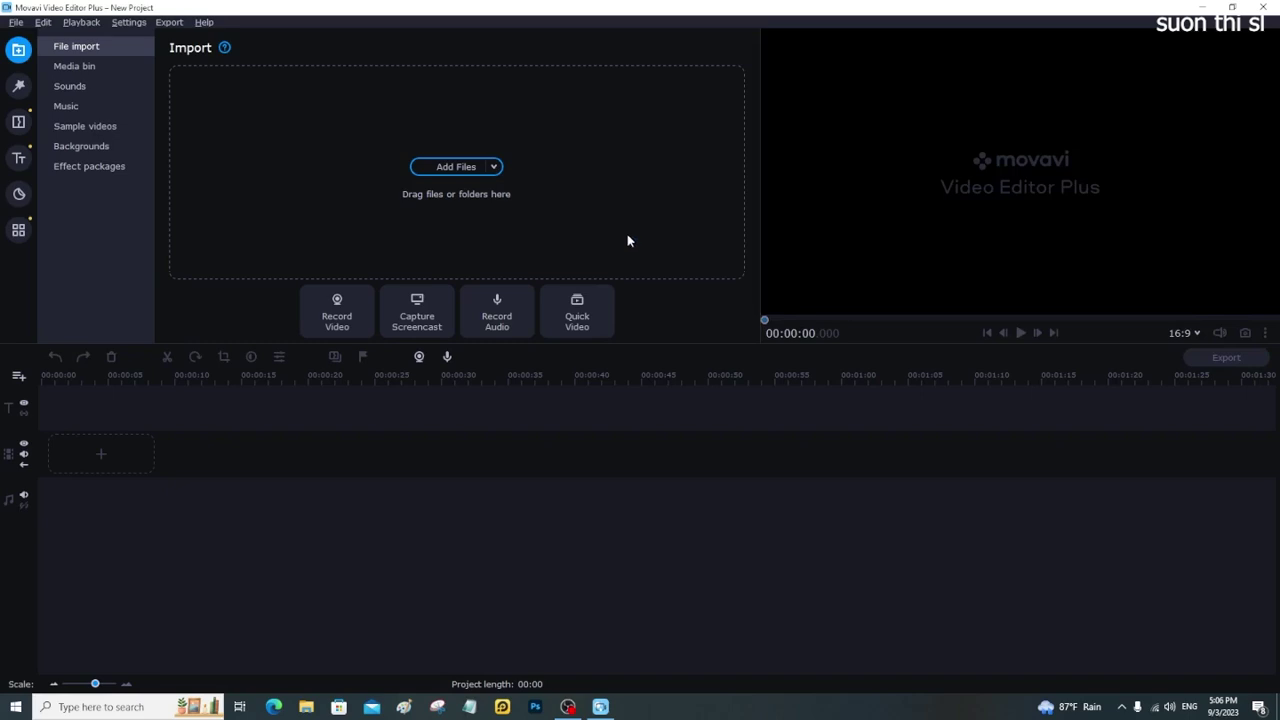
{"action": "left_click", "coordinate": [461, 168]}
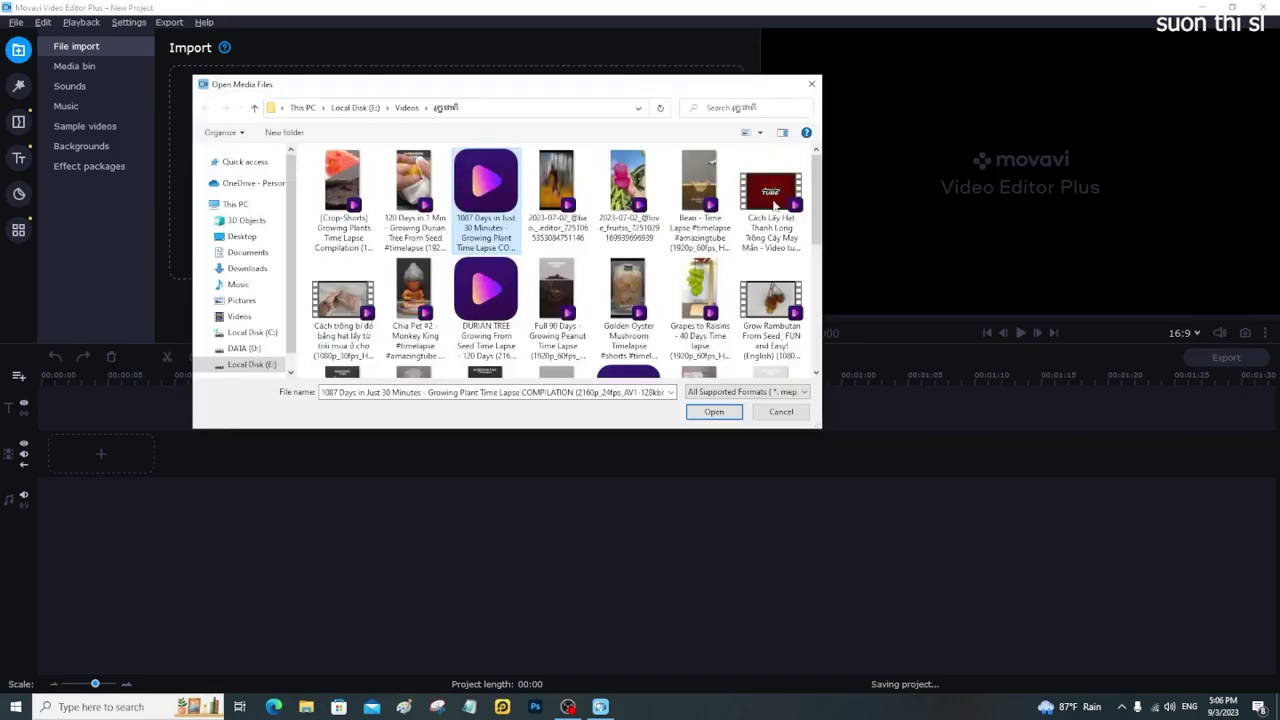
{"action": "left_click", "coordinate": [771, 204]}
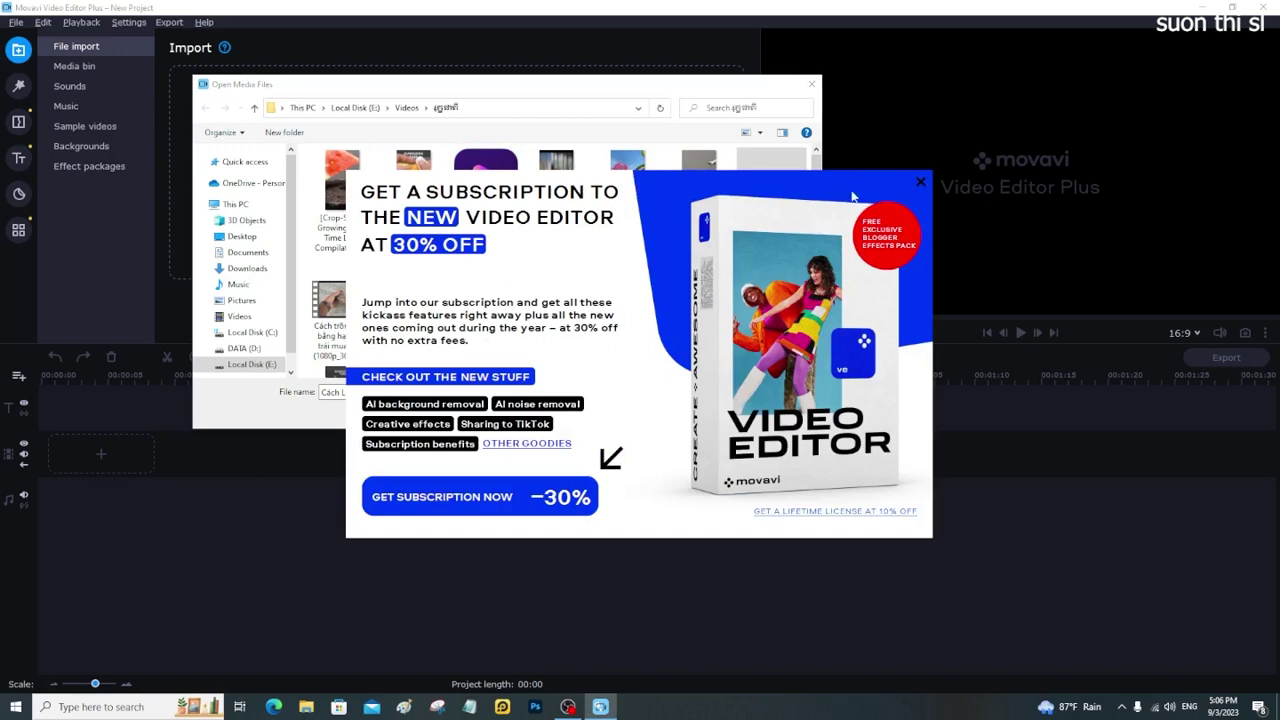
{"action": "left_click", "coordinate": [921, 183]}
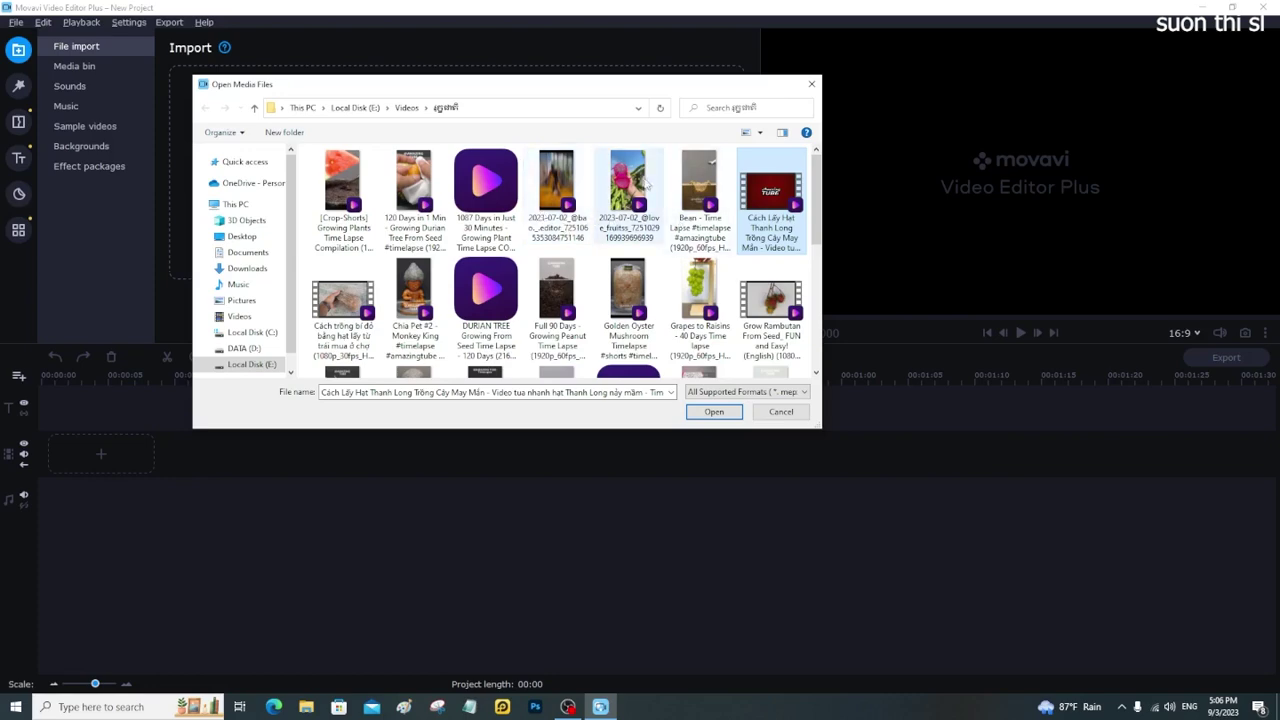
{"action": "double_click", "coordinate": [777, 208]}
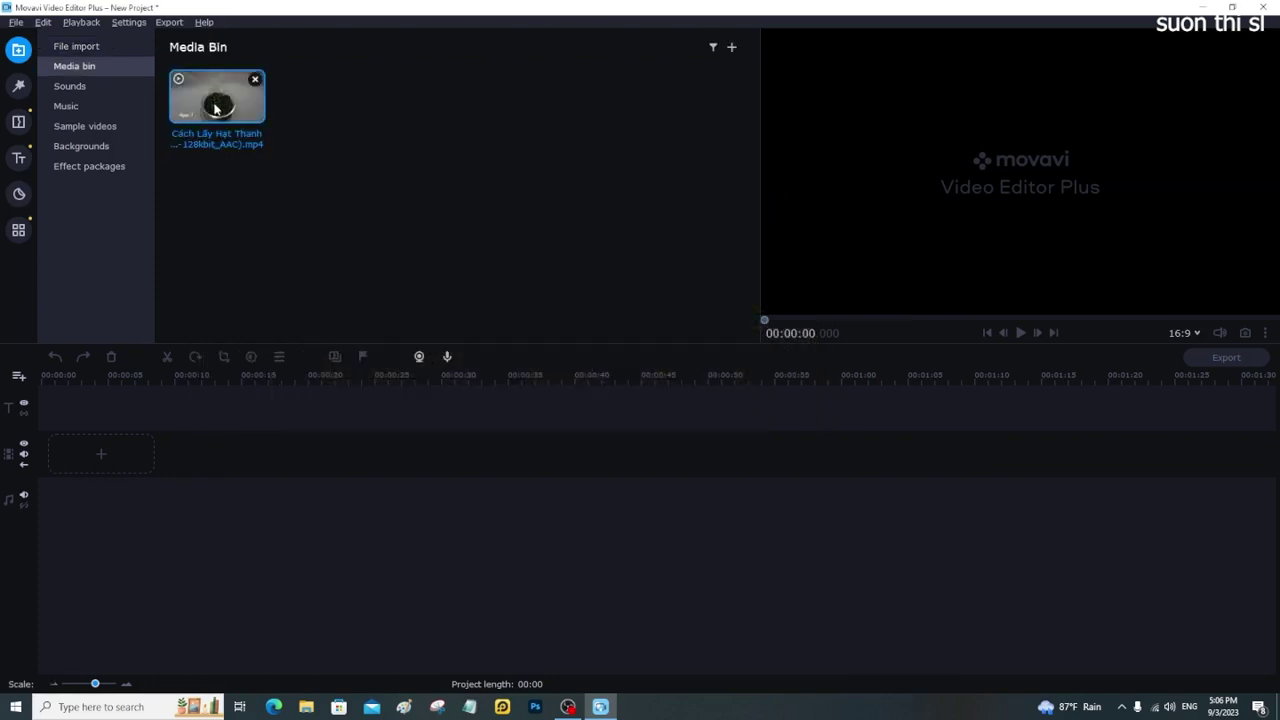
- Place the time-lapse clip on the timeline for a 03:38 project and preview it to 01:35
{"action": "left_click_drag", "start_coordinate": [211, 107], "coordinate": [100, 455]}
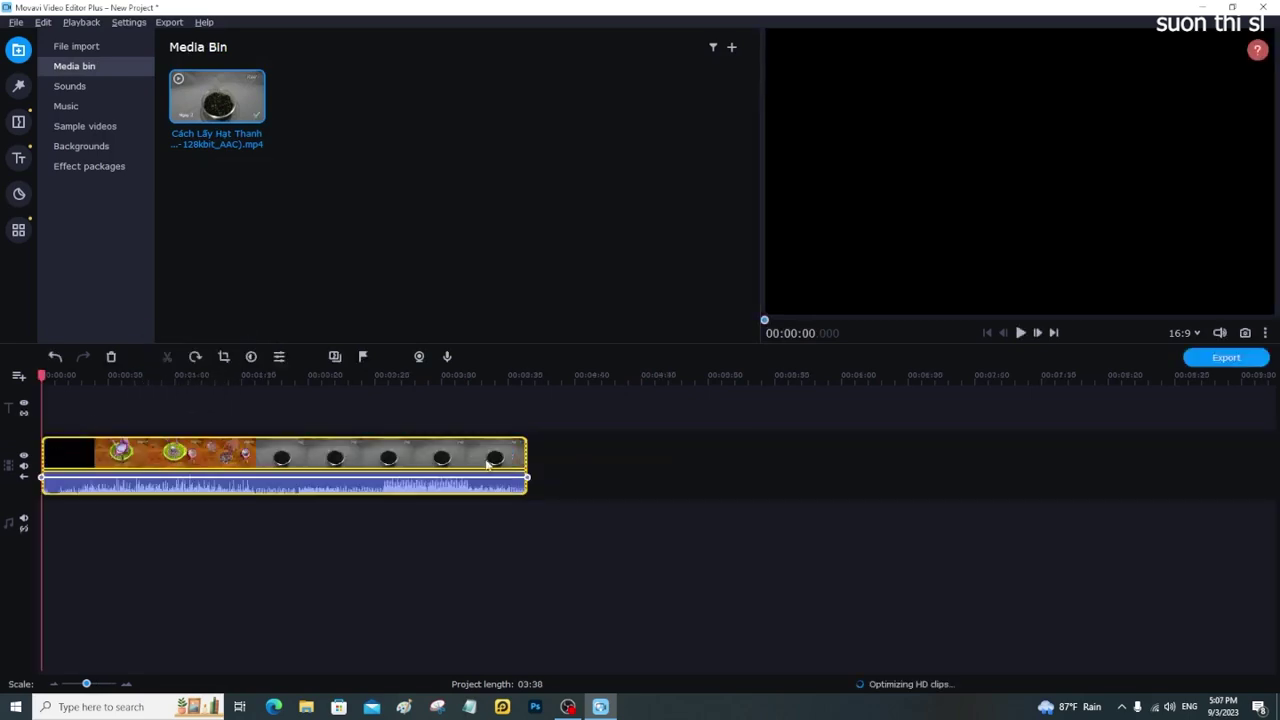
{"action": "key", "text": "space"}
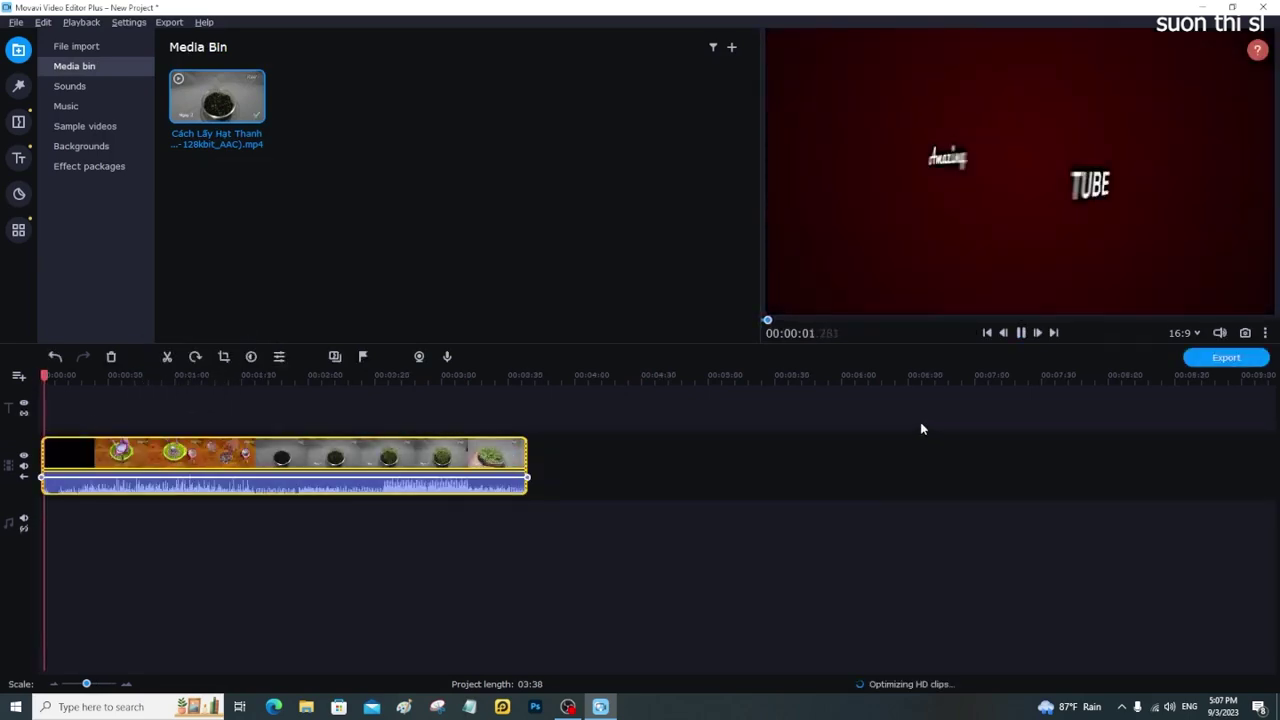
{"action": "key", "text": "space"}
{"action": "left_click", "coordinate": [253, 393]}
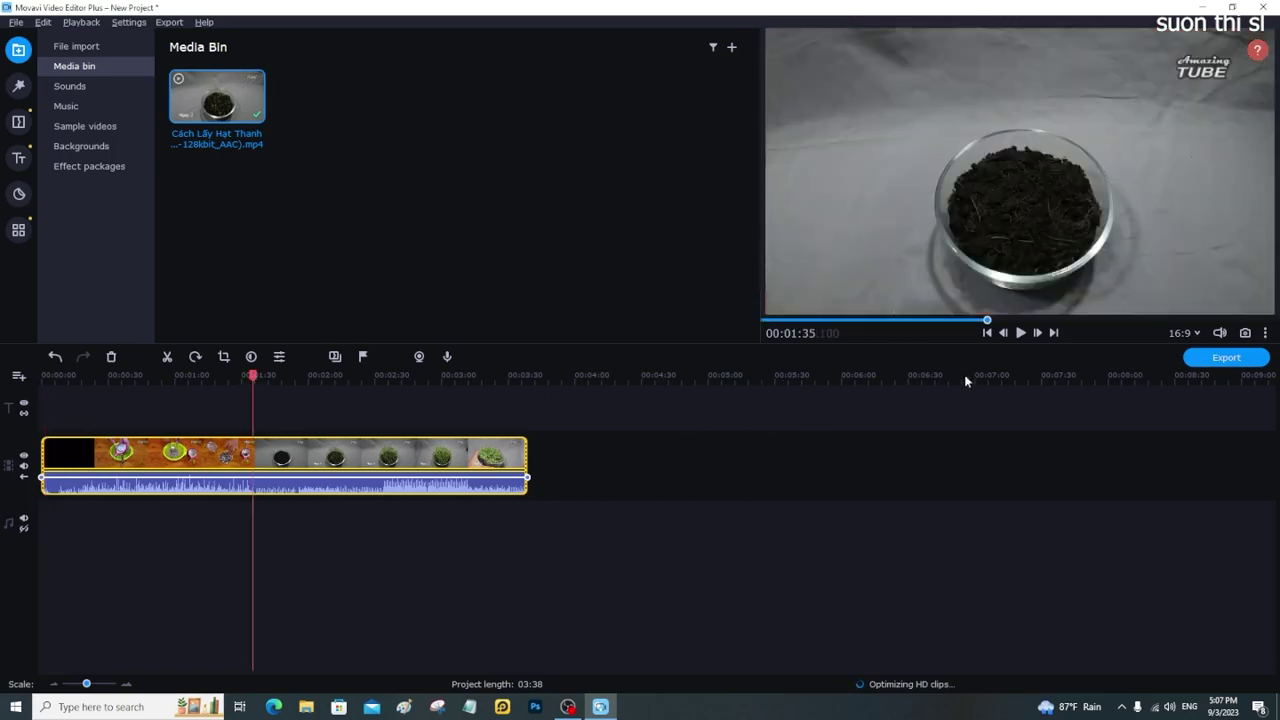
{"action": "left_click", "coordinate": [1197, 336]}
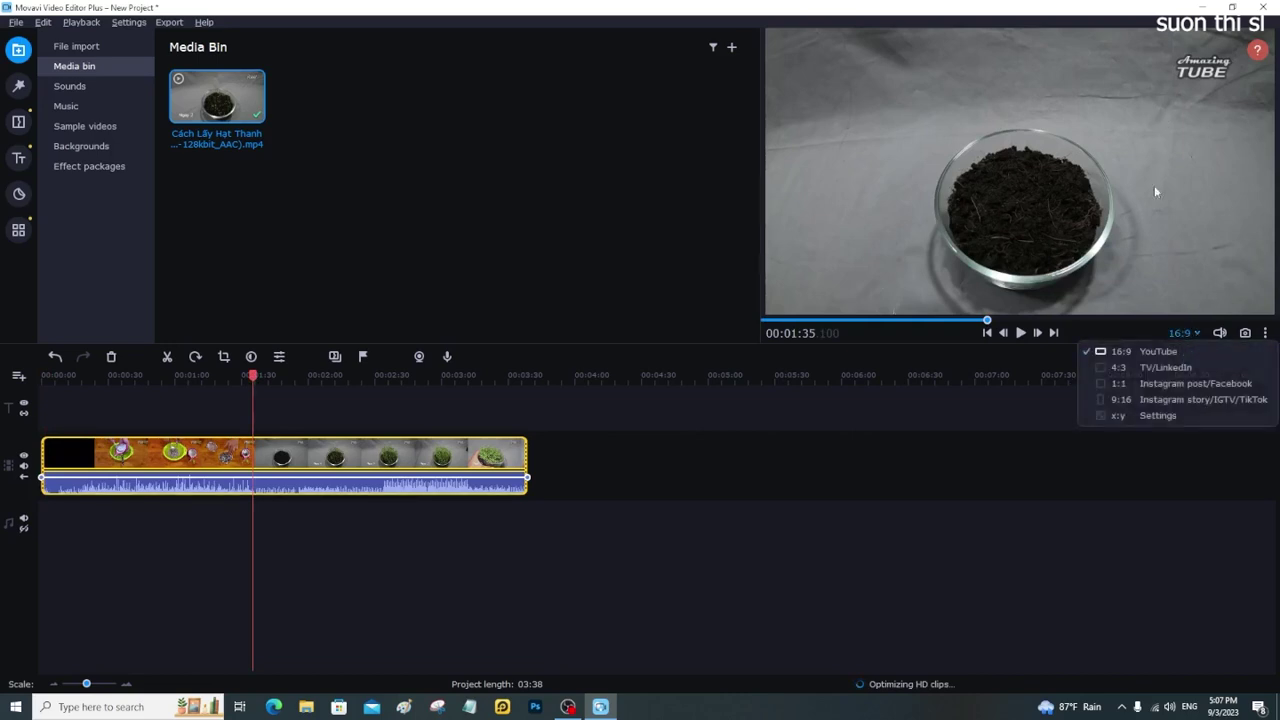
- Change the project resolution from 1920×1080 to a custom 1088×1080
{"action": "left_click", "coordinate": [1128, 416]}
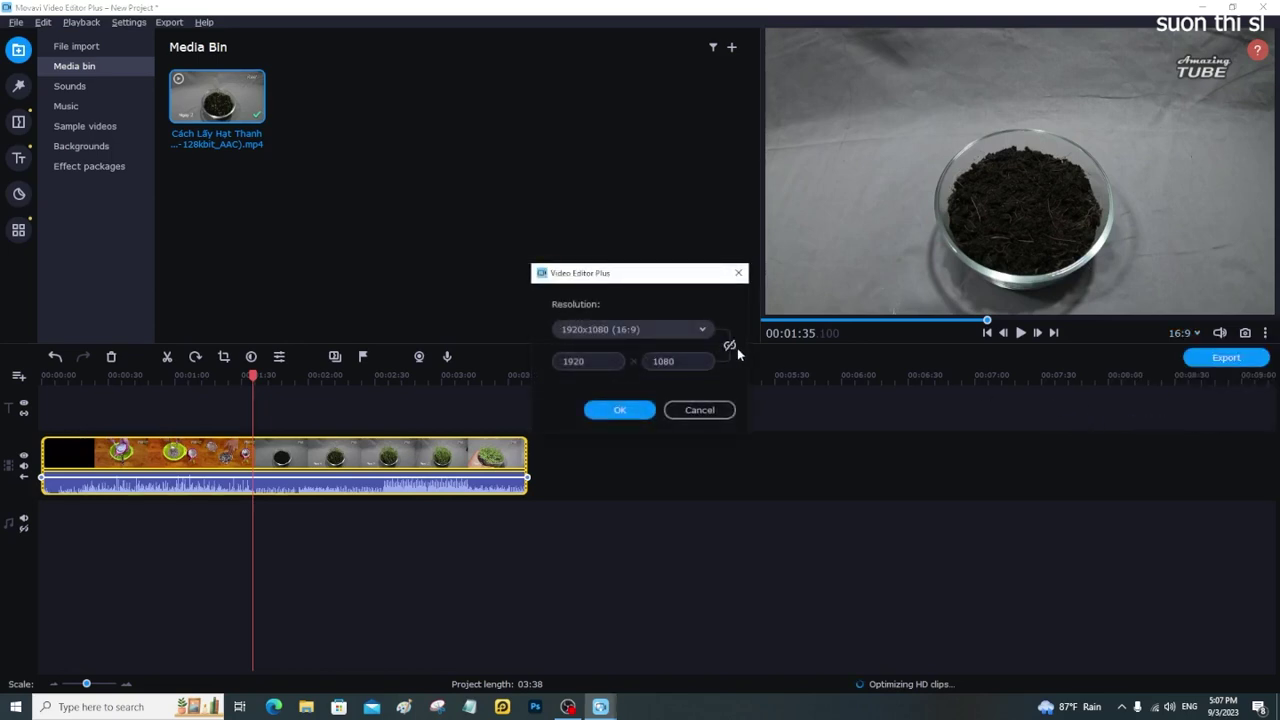
{"action": "left_click", "coordinate": [592, 363]}
{"action": "double_click", "coordinate": [592, 363]}
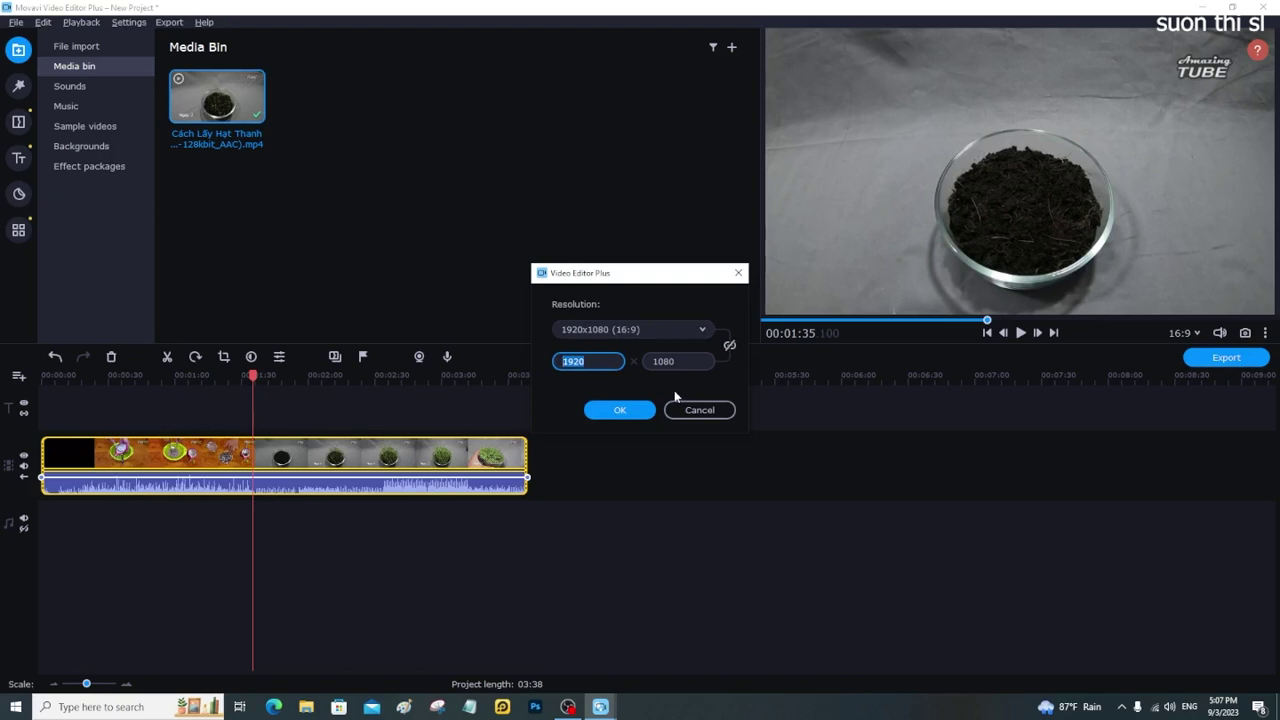
{"action": "type", "text": "1"}
{"action": "key", "text": "Tab"}
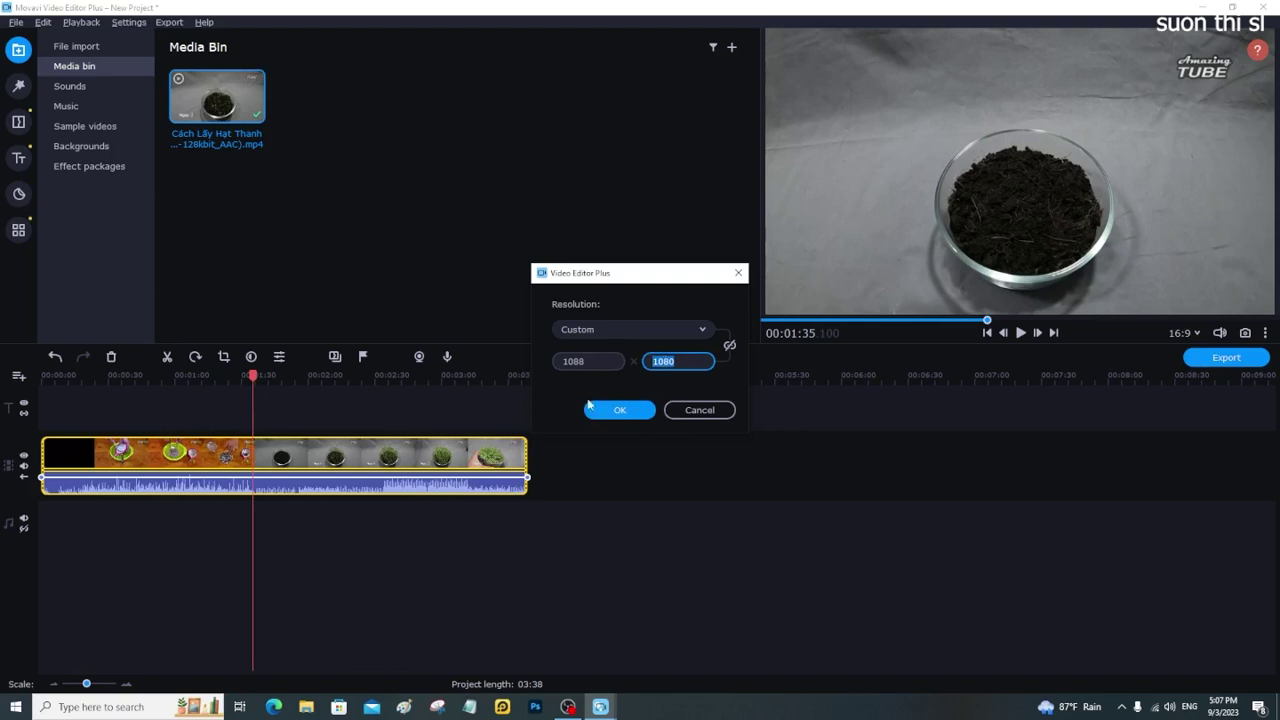
{"action": "left_click", "coordinate": [615, 411]}
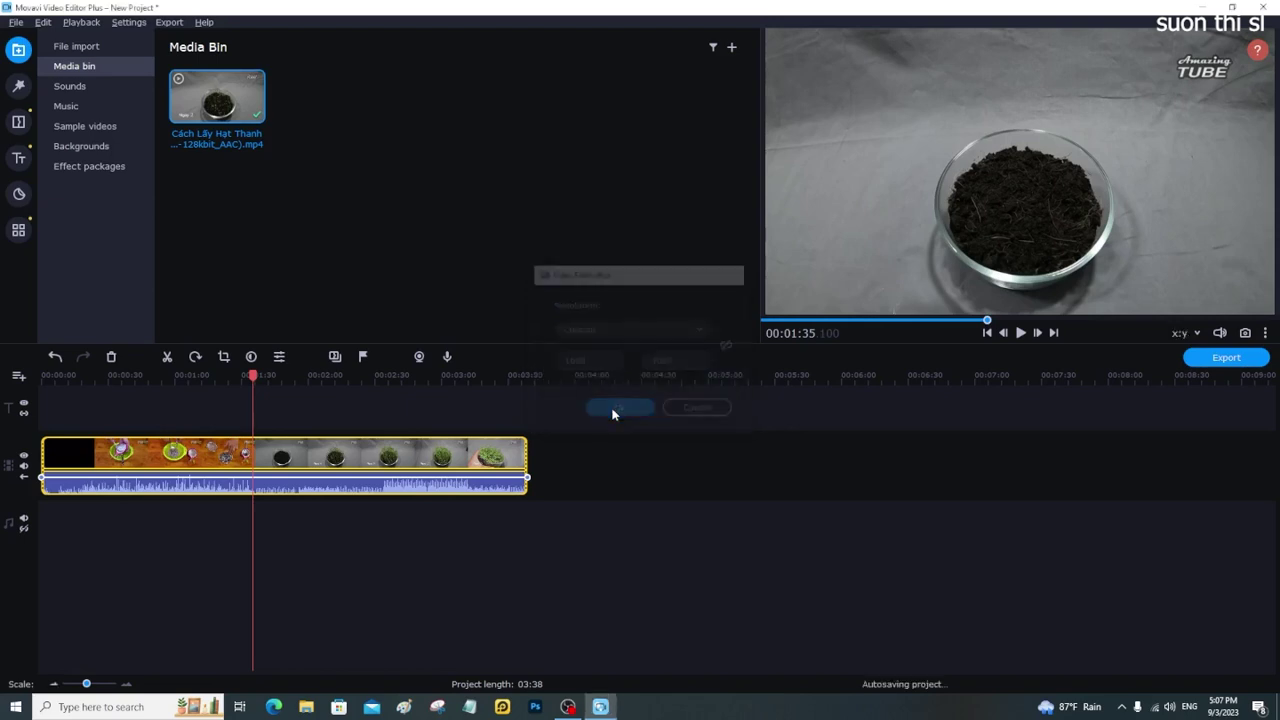
- At 02:23, crop the clip tightly around the plant pot and straighten it by 2.5°
{"action": "left_click", "coordinate": [362, 460]}
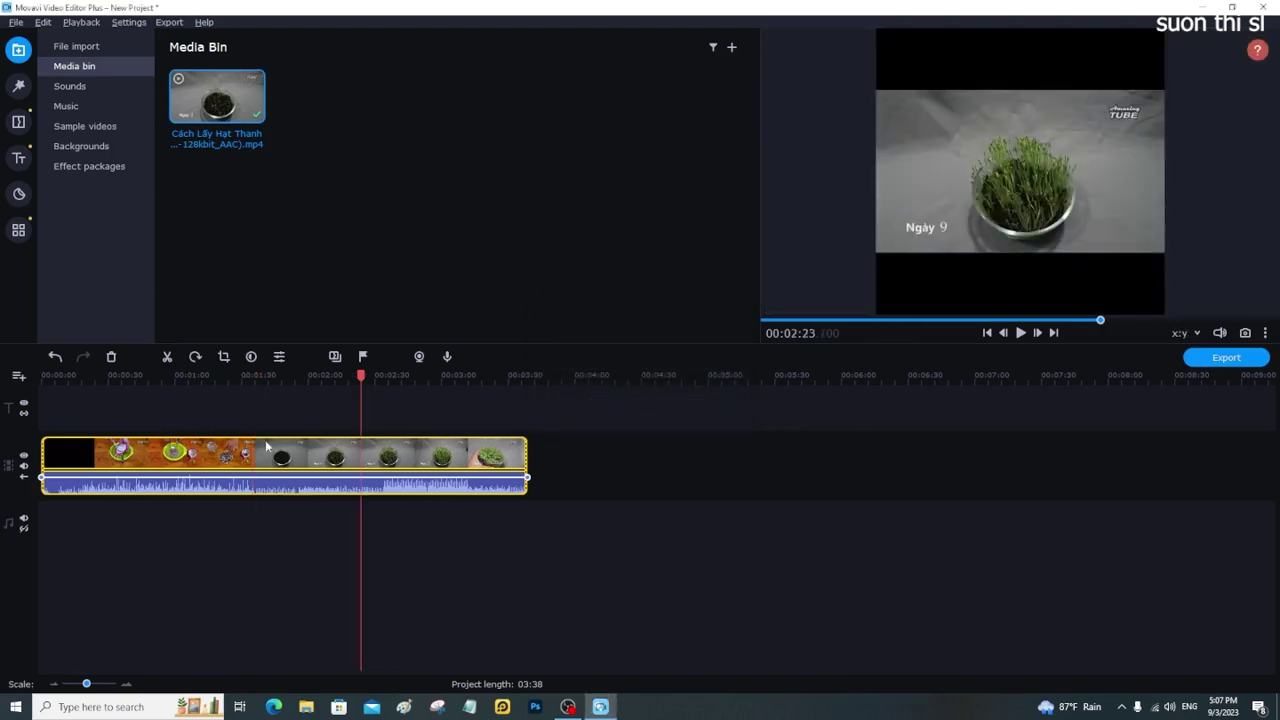
{"action": "left_click", "coordinate": [224, 358]}
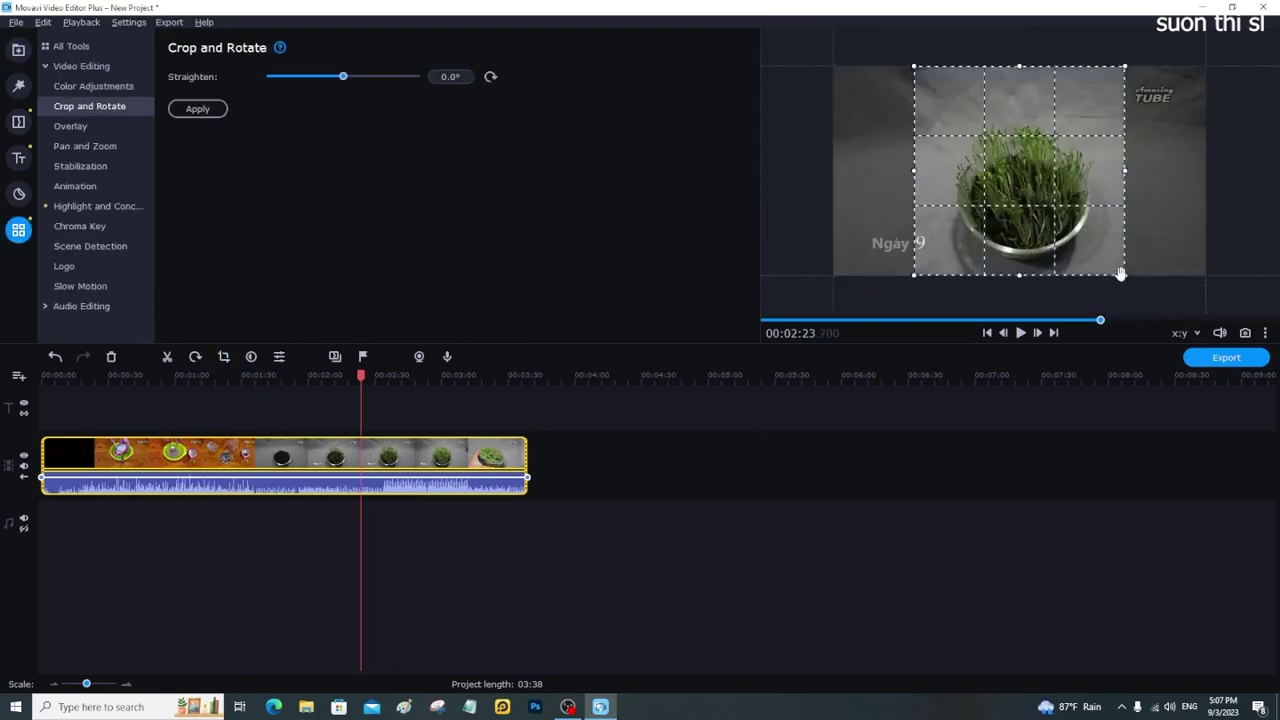
{"action": "left_click_drag", "start_coordinate": [1129, 278], "coordinate": [1135, 284]}
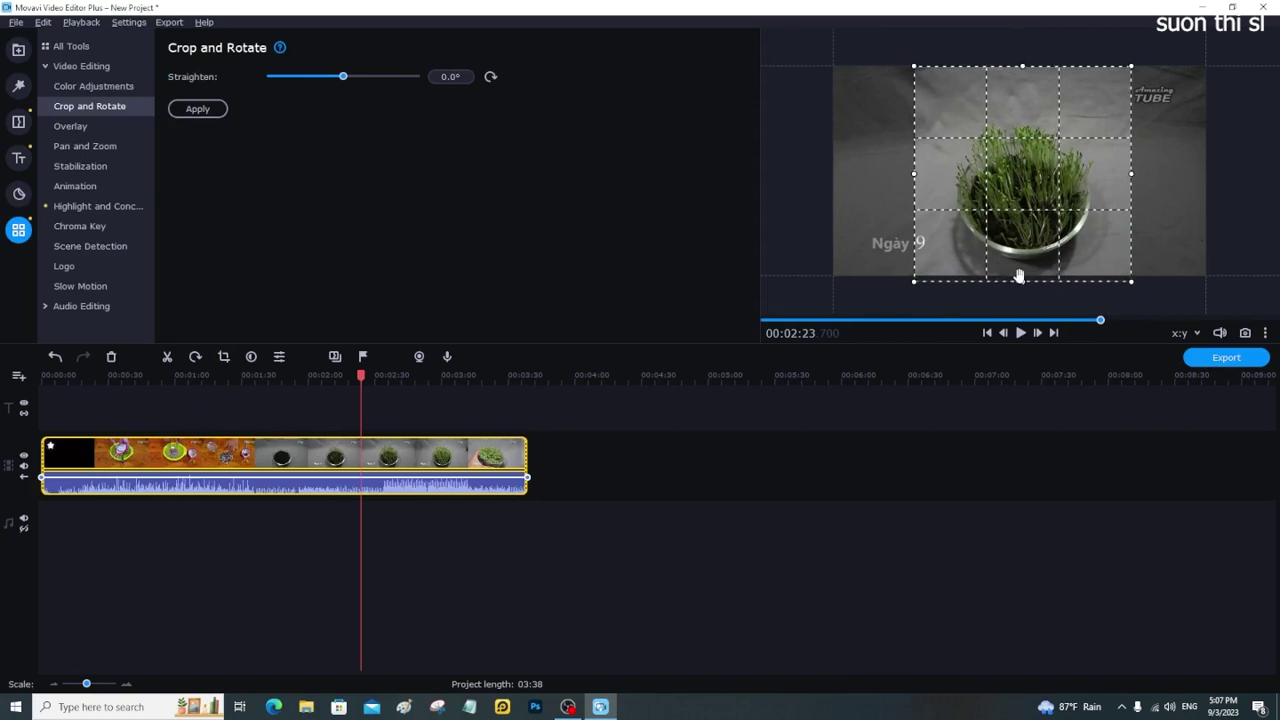
{"action": "left_click_drag", "start_coordinate": [1021, 281], "coordinate": [1018, 275]}
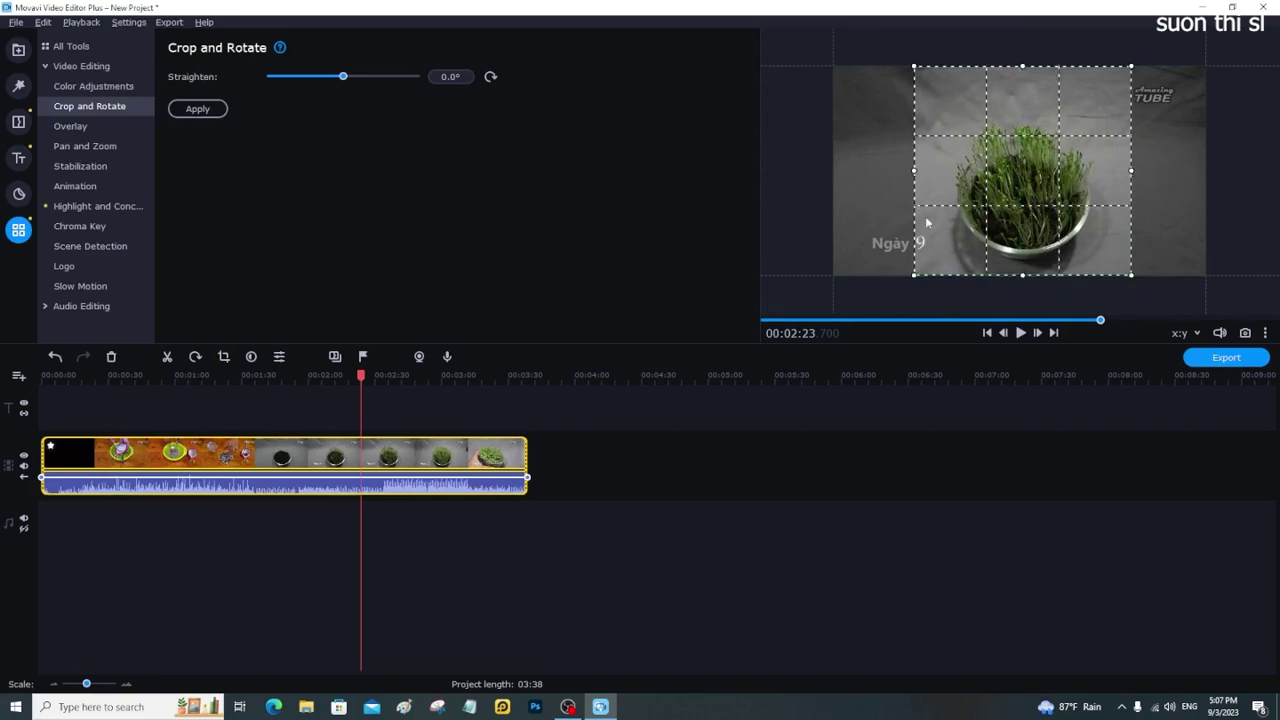
{"action": "left_click_drag", "start_coordinate": [914, 170], "coordinate": [902, 175]}
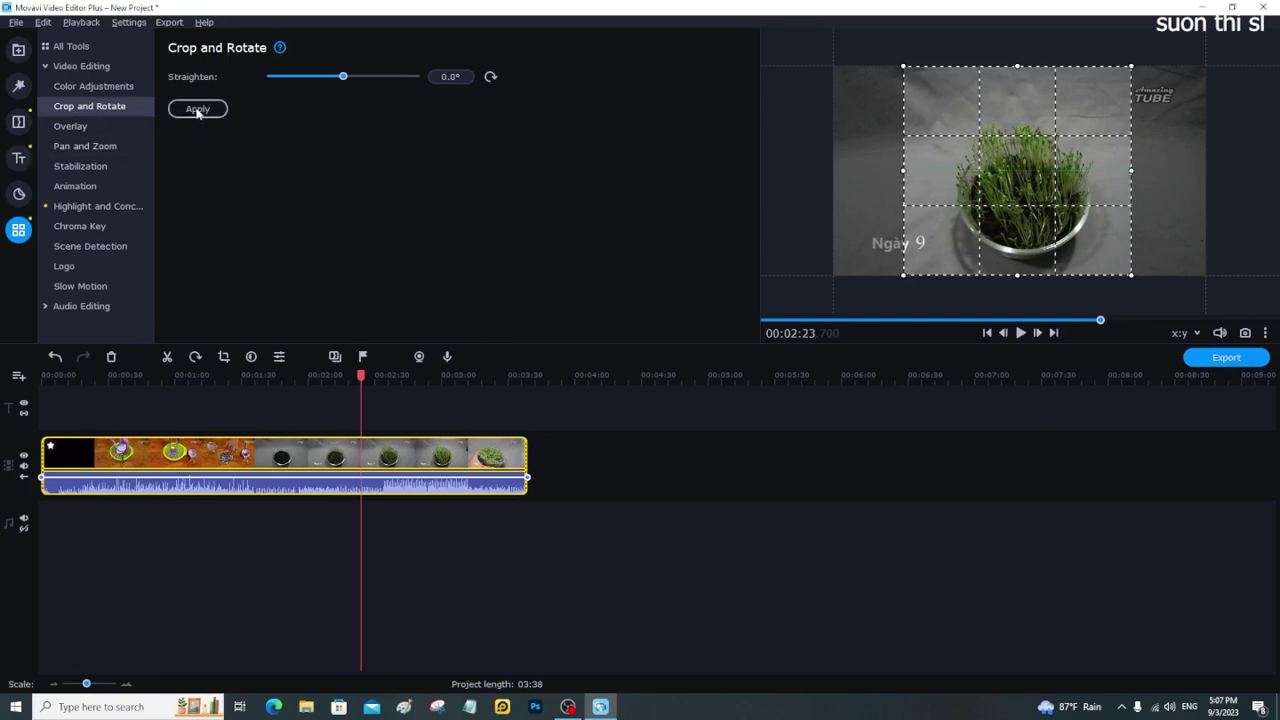
{"action": "left_click", "coordinate": [349, 77]}
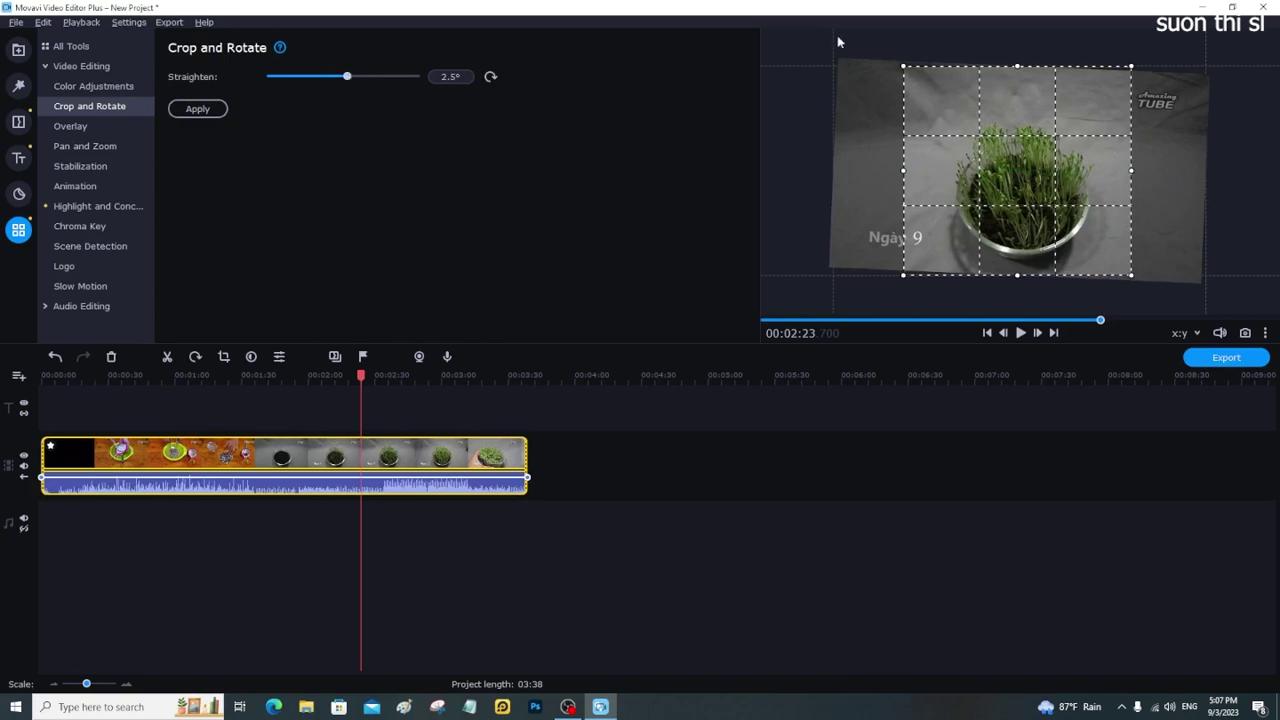
{"action": "left_click_drag", "start_coordinate": [1011, 66], "coordinate": [1011, 71]}
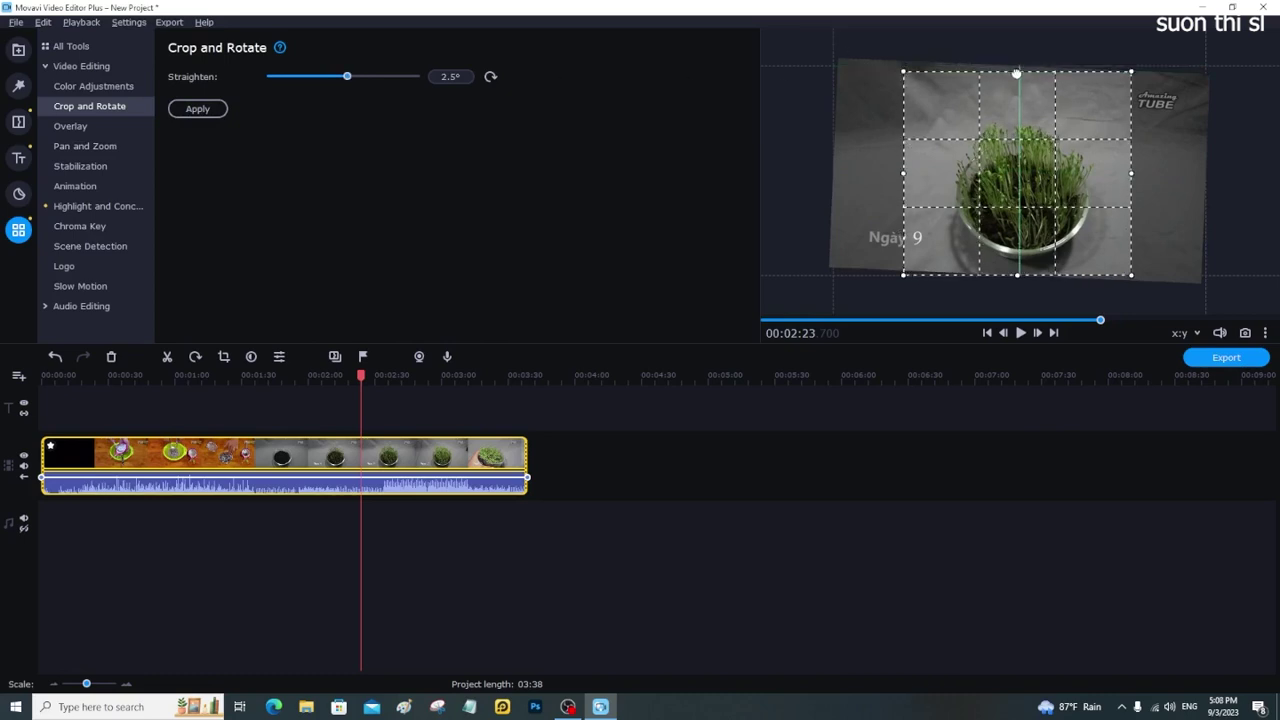
{"action": "left_click_drag", "start_coordinate": [1019, 274], "coordinate": [1019, 270]}
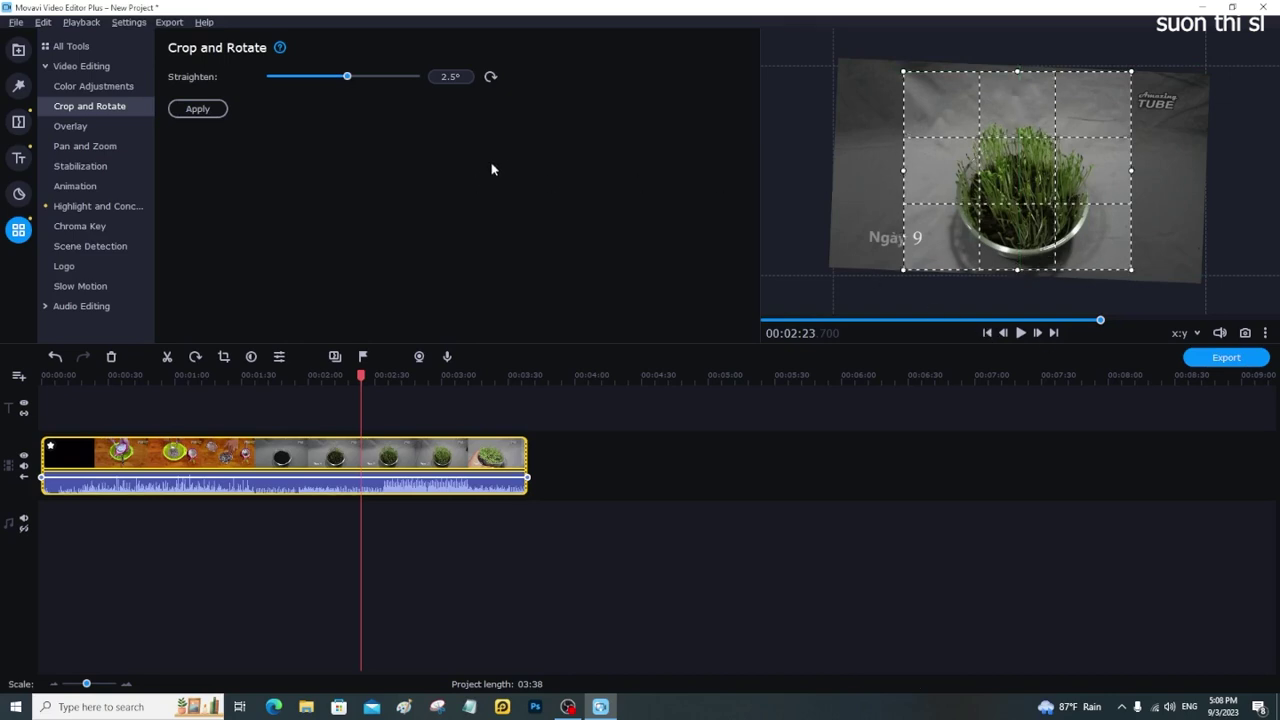
{"action": "left_click", "coordinate": [199, 110]}
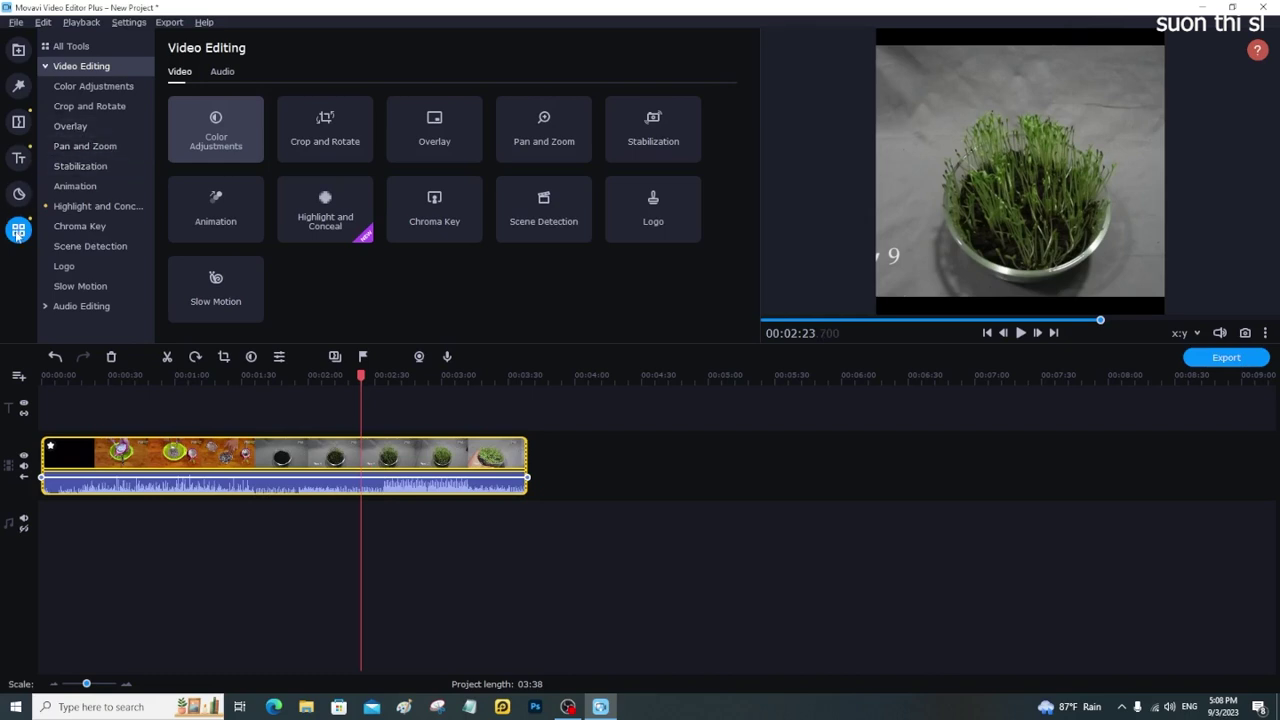
- Show the Overlay tools and enlarge the clip to fill the square frame without black bars
{"action": "left_click", "coordinate": [18, 86]}
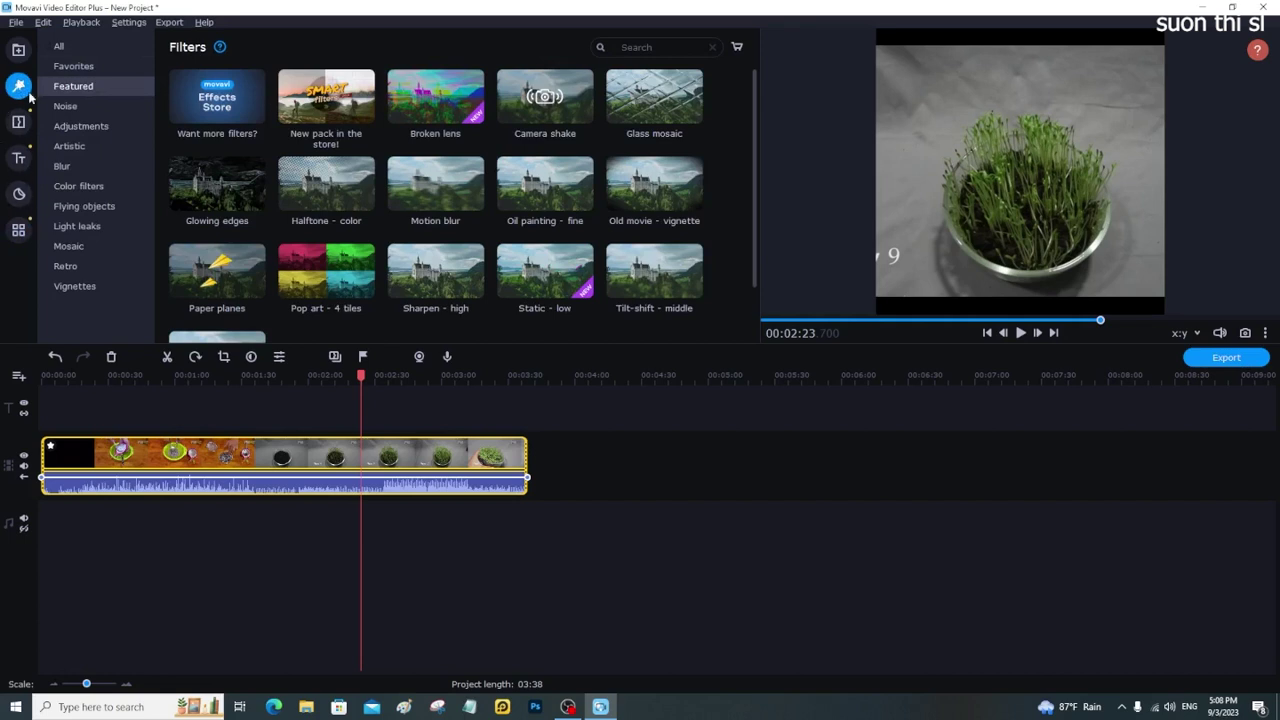
{"action": "left_click", "coordinate": [18, 231]}
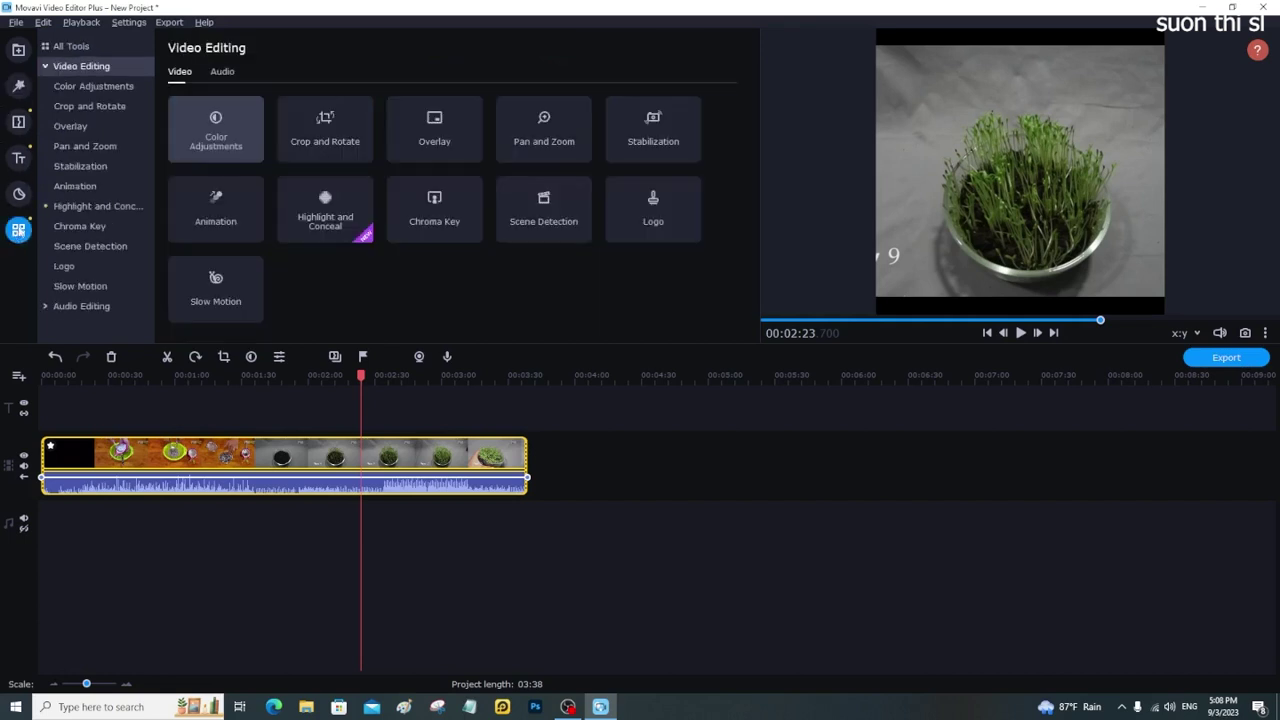
{"action": "left_click", "coordinate": [129, 126]}
{"action": "left_click", "coordinate": [1021, 333]}
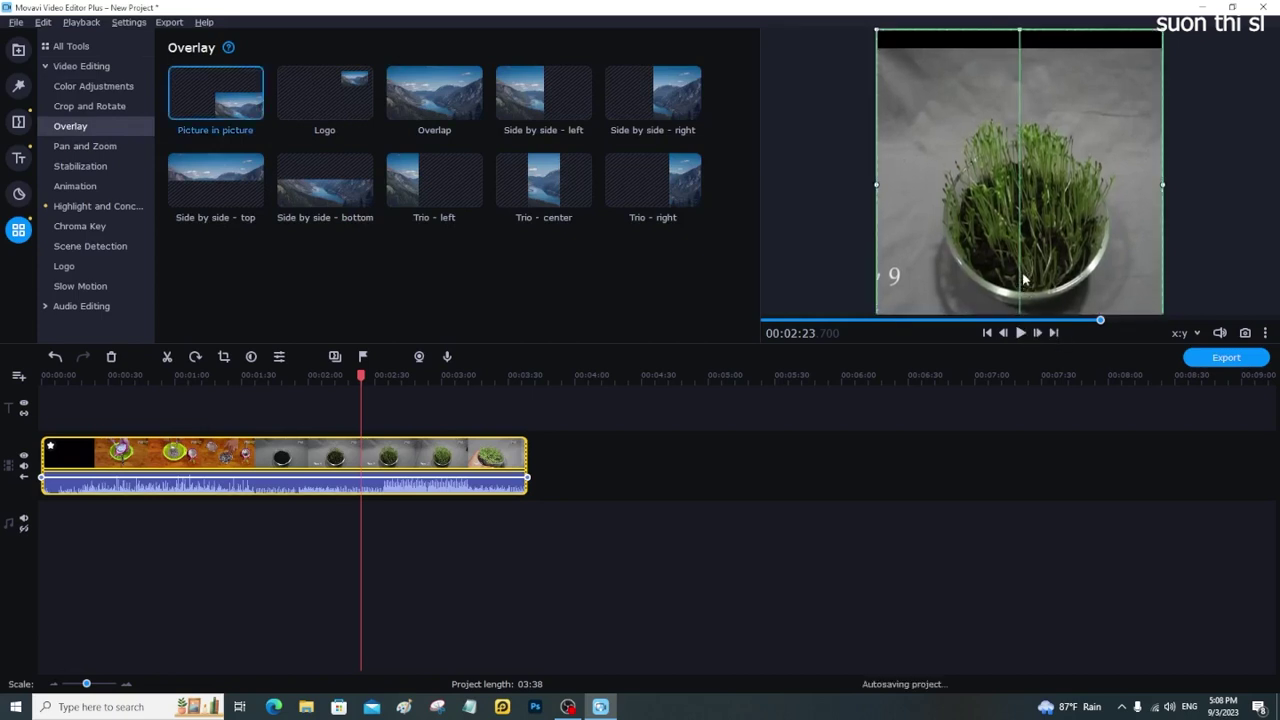
{"action": "left_click_drag", "start_coordinate": [1033, 305], "coordinate": [1020, 308]}
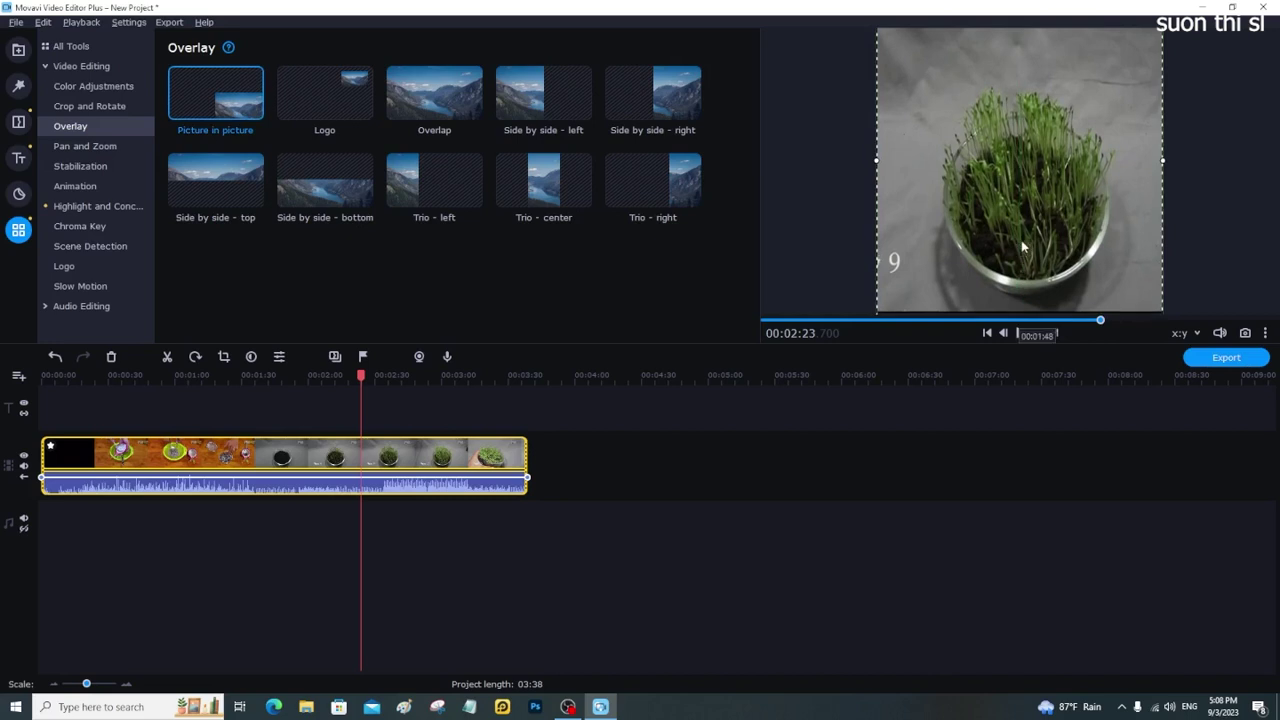
{"action": "left_click_drag", "start_coordinate": [1024, 248], "coordinate": [1021, 263]}
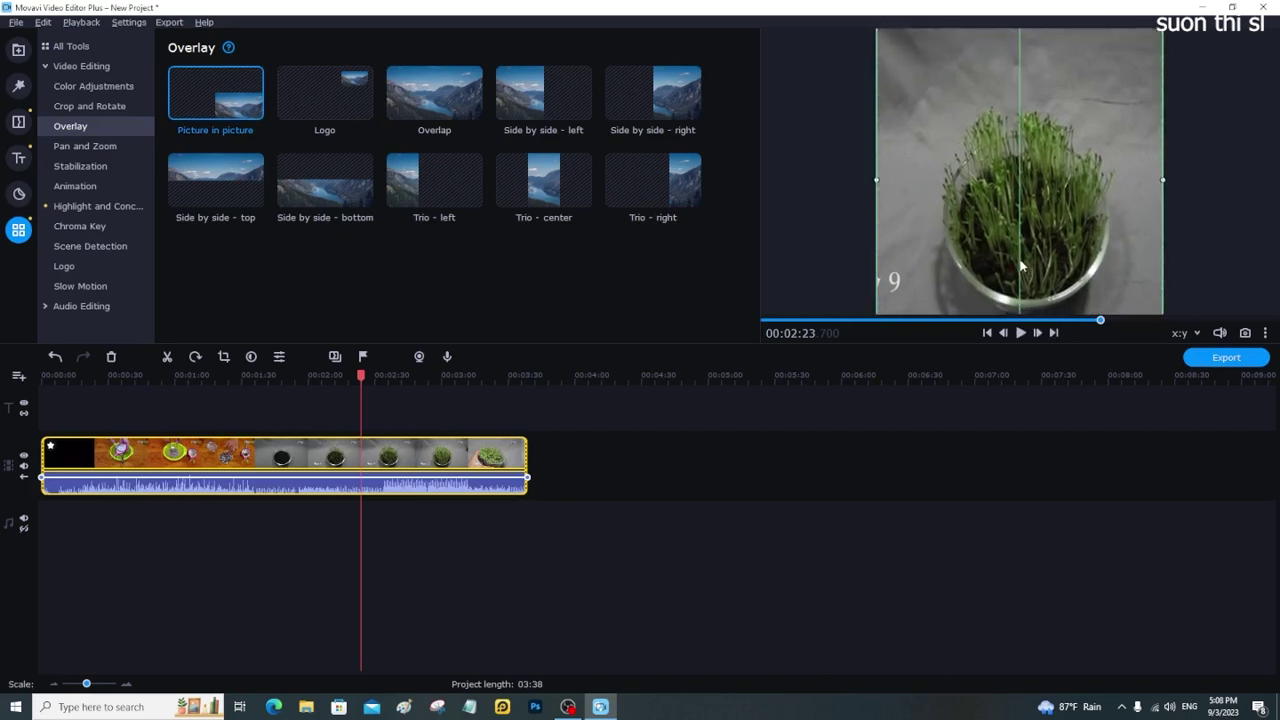
- Detach the clip's original audio and delete the separated audio strip
{"action": "left_click", "coordinate": [429, 490]}
{"action": "right_click", "coordinate": [433, 492]}
{"action": "left_click", "coordinate": [714, 516]}
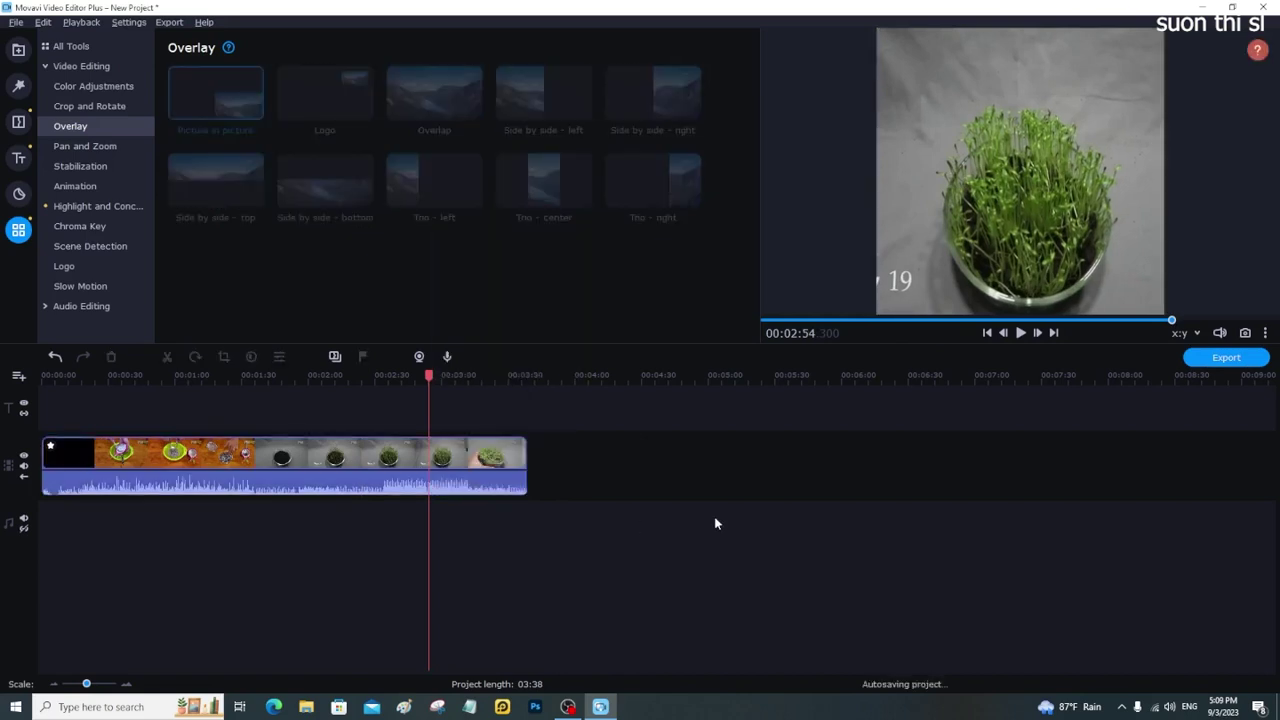
{"action": "left_click", "coordinate": [456, 489]}
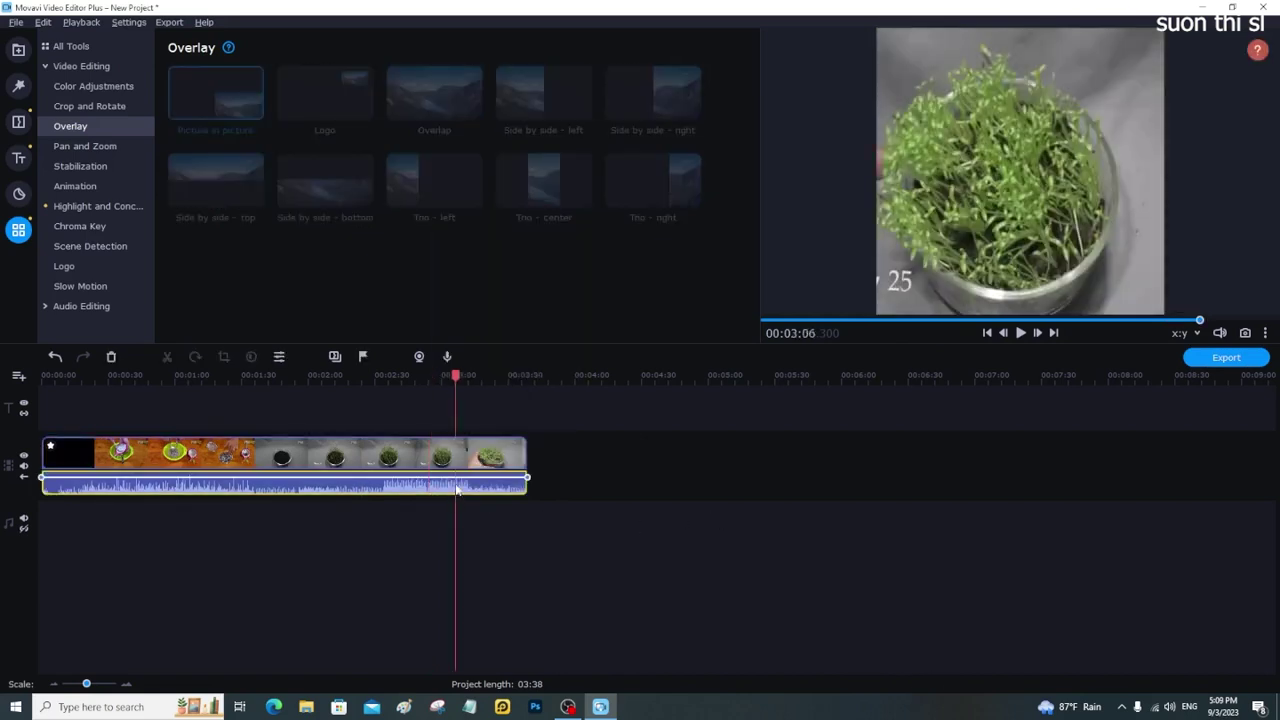
{"action": "left_click", "coordinate": [112, 358]}
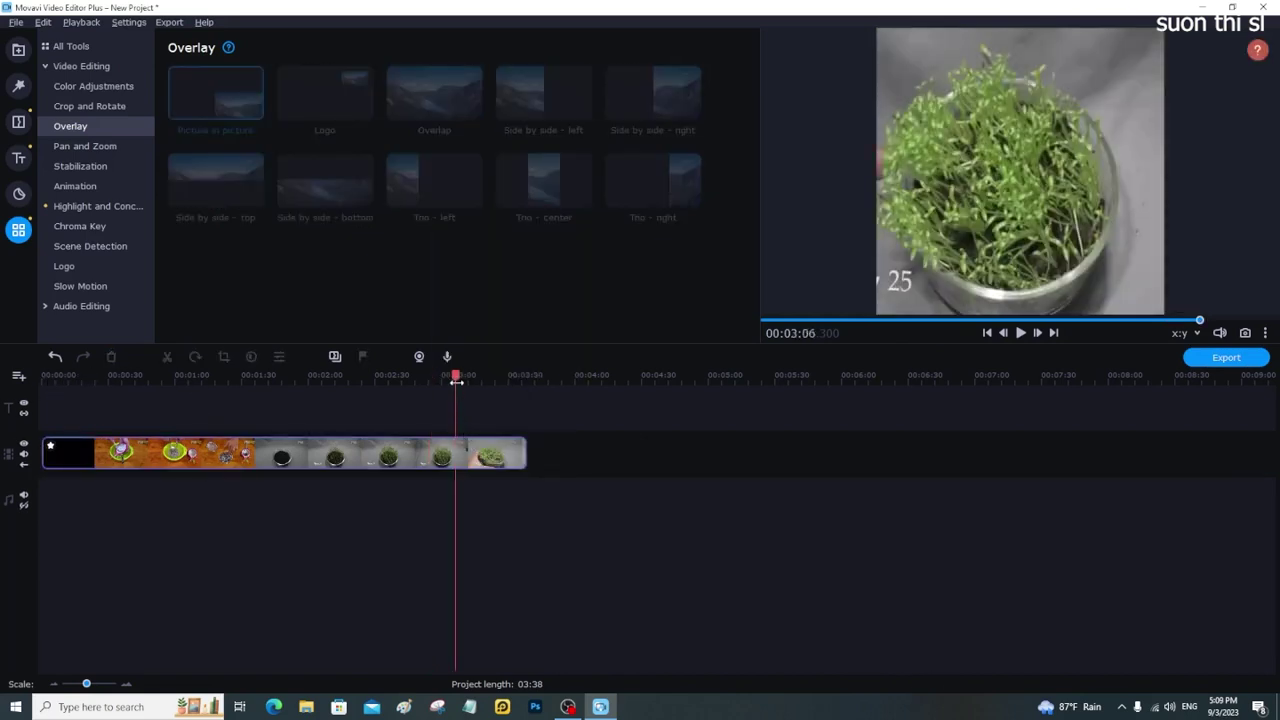
- Trim the black opening and title intro, then move the clip to 00:00 (project length 03:17)
{"action": "key", "text": "Home"}
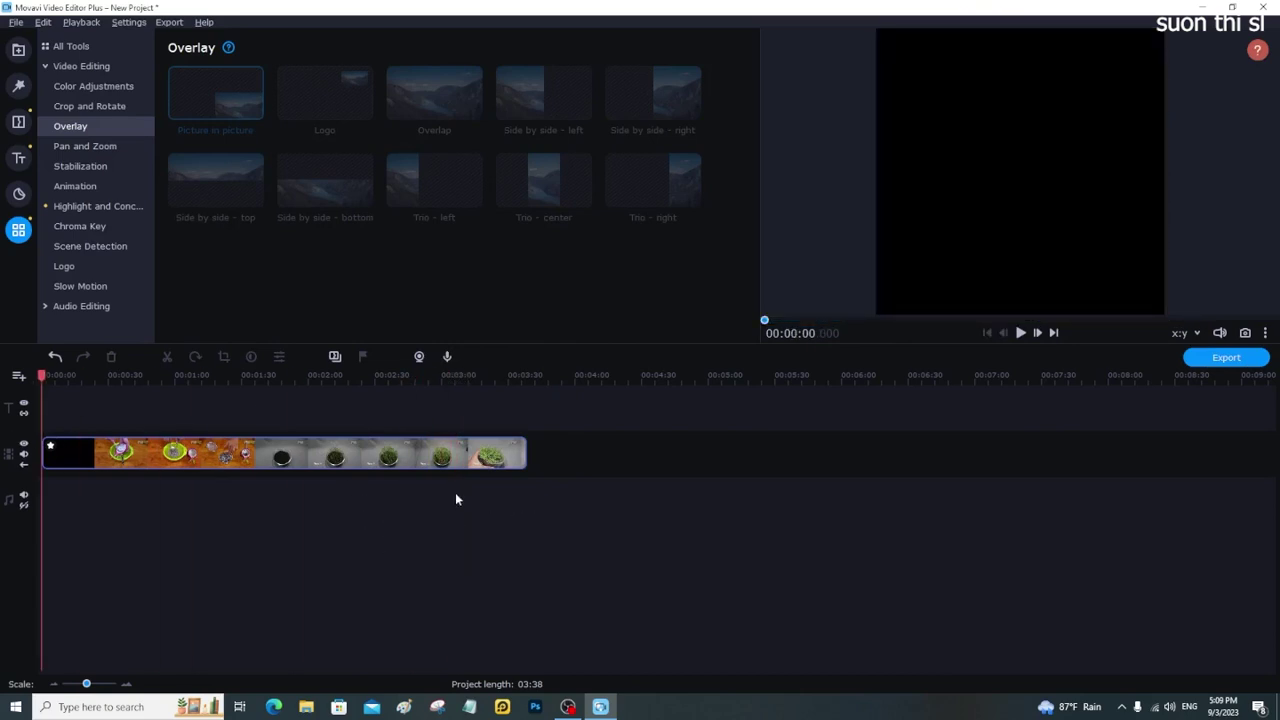
{"action": "left_click", "coordinate": [370, 467]}
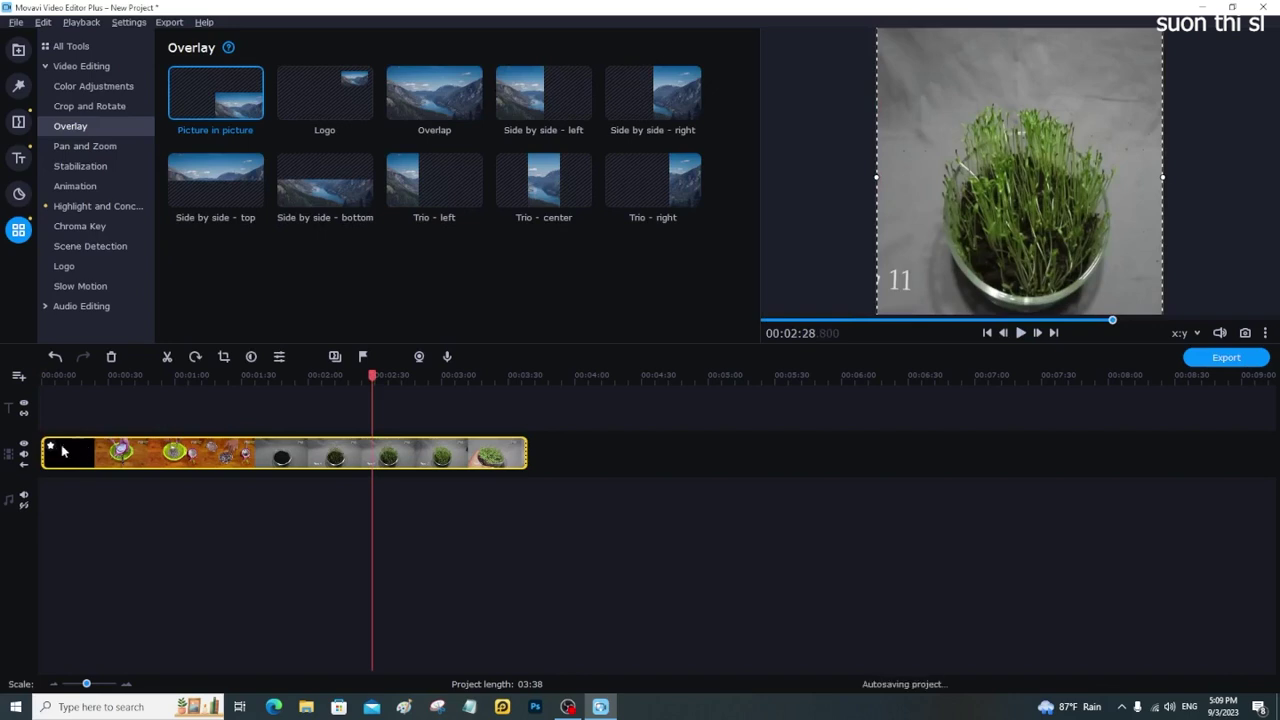
{"action": "left_click_drag", "start_coordinate": [45, 447], "coordinate": [55, 450]}
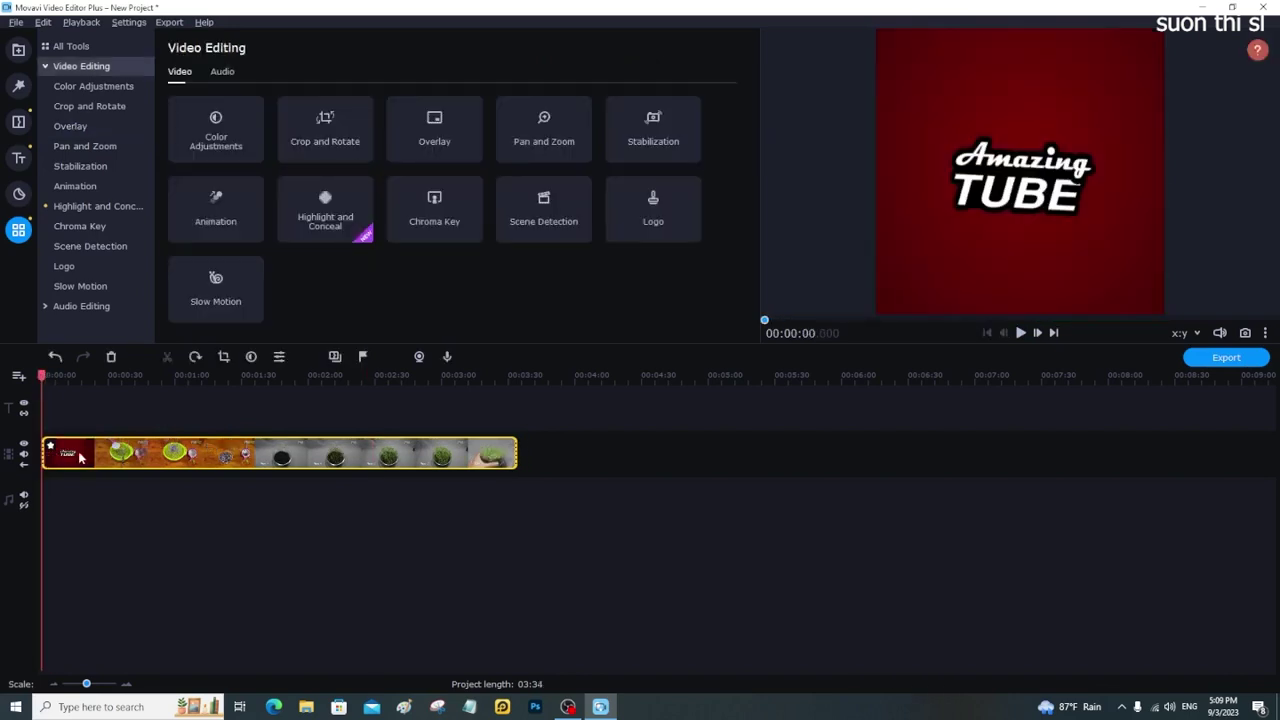
{"action": "left_click_drag", "start_coordinate": [42, 448], "coordinate": [93, 454]}
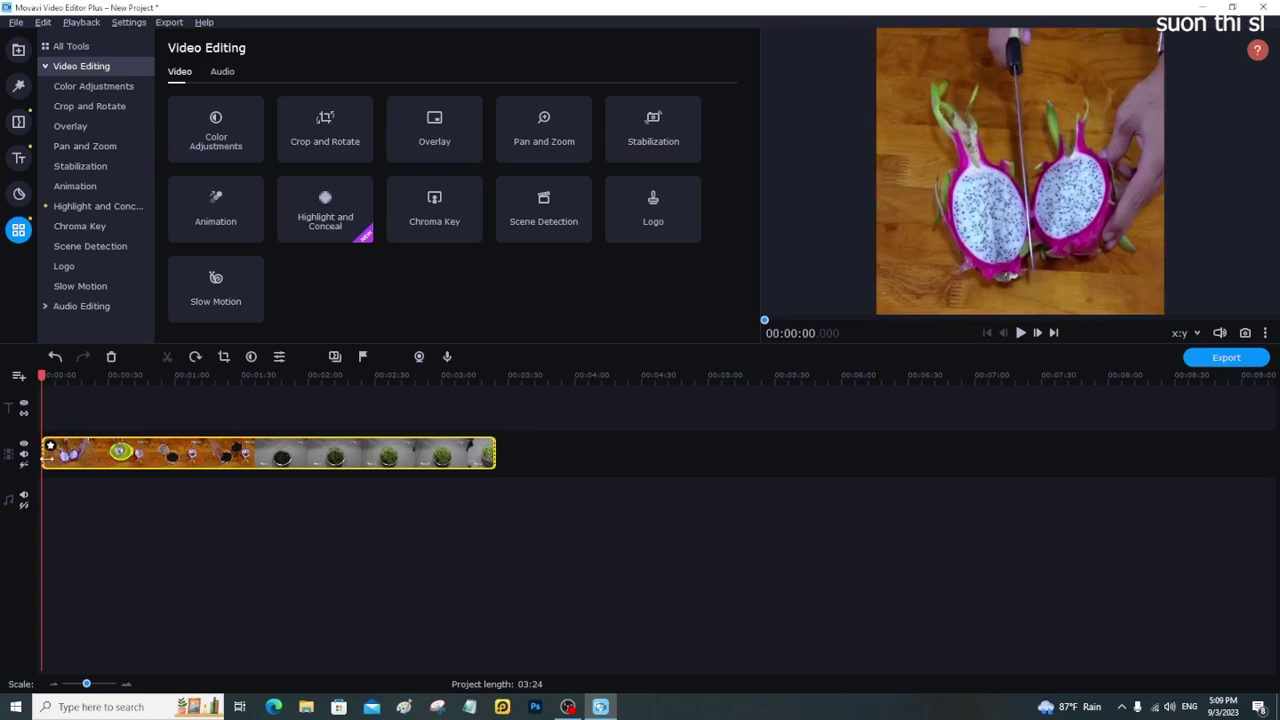
{"action": "left_click_drag", "start_coordinate": [45, 457], "coordinate": [61, 458]}
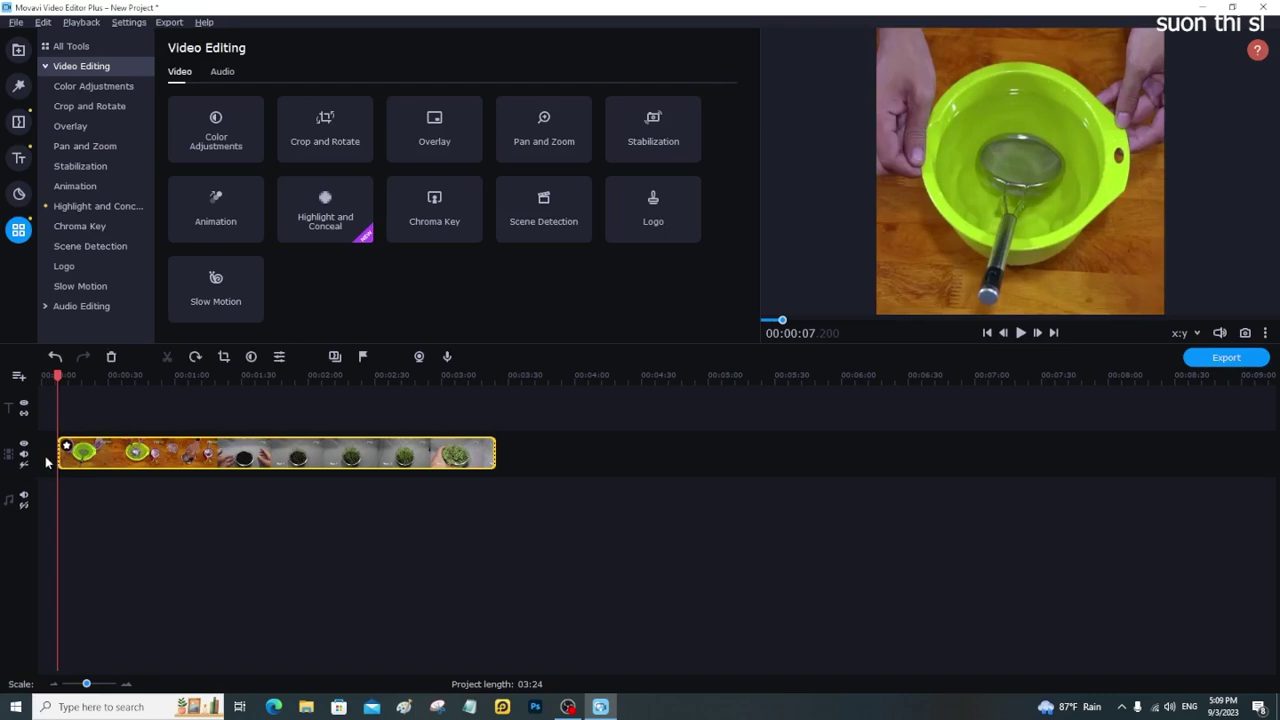
{"action": "key", "text": "Home"}
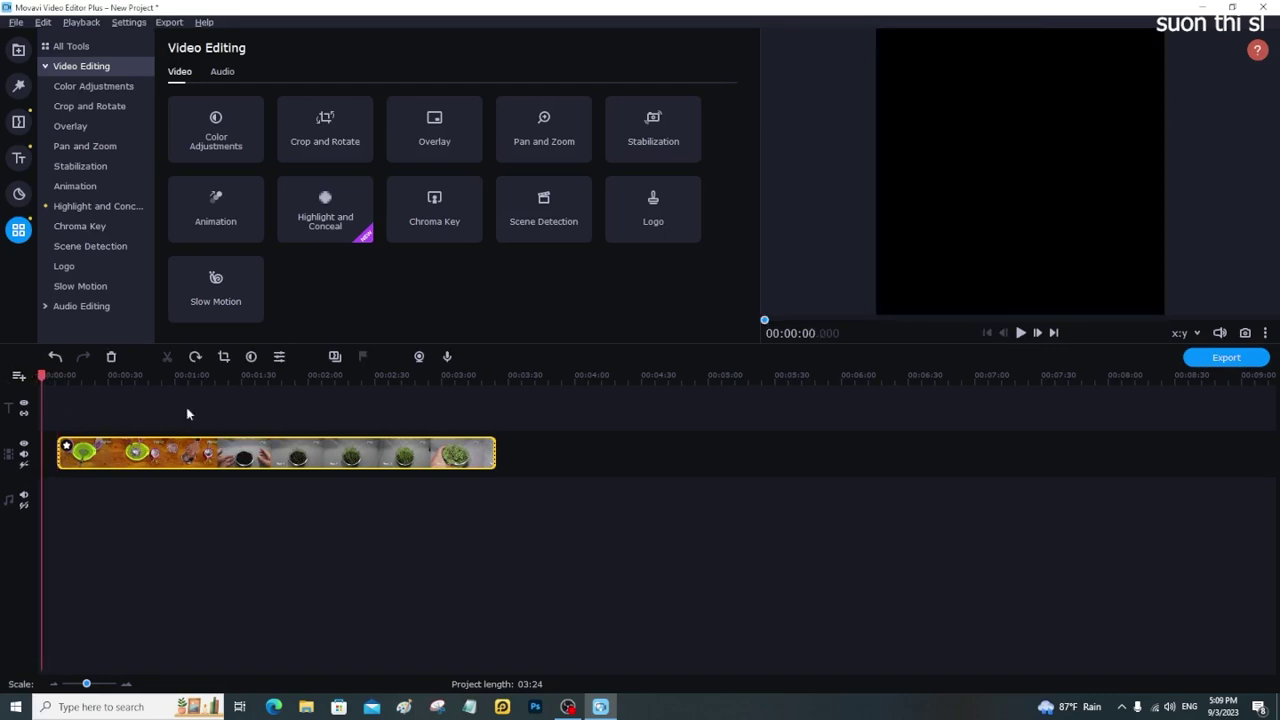
{"action": "key", "text": "space"}
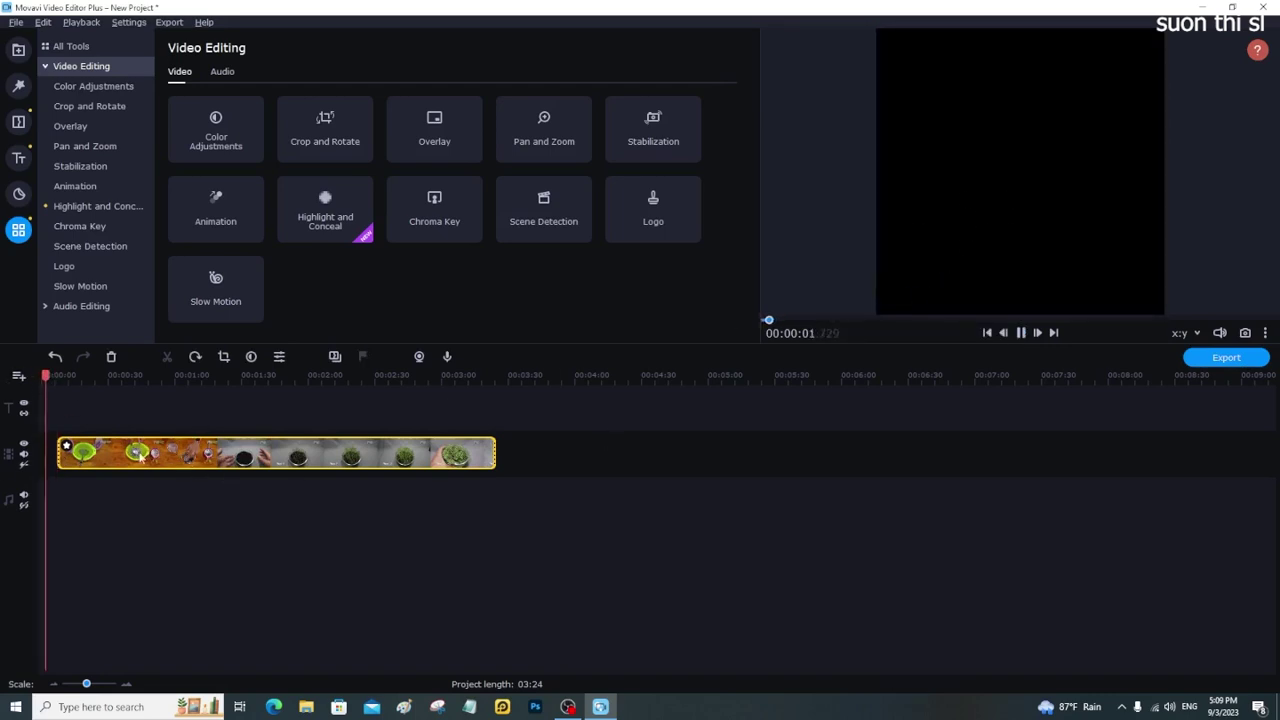
{"action": "left_click_drag", "start_coordinate": [64, 440], "coordinate": [48, 440]}
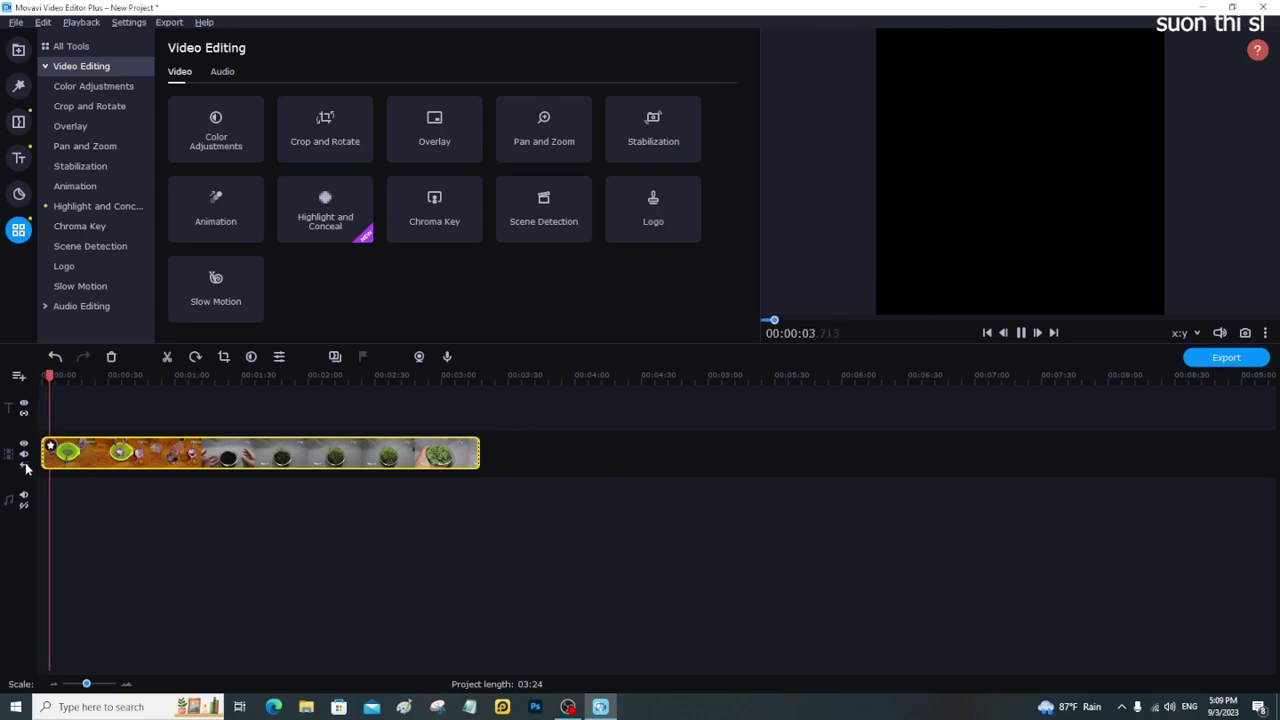
{"action": "key", "text": "Home"}
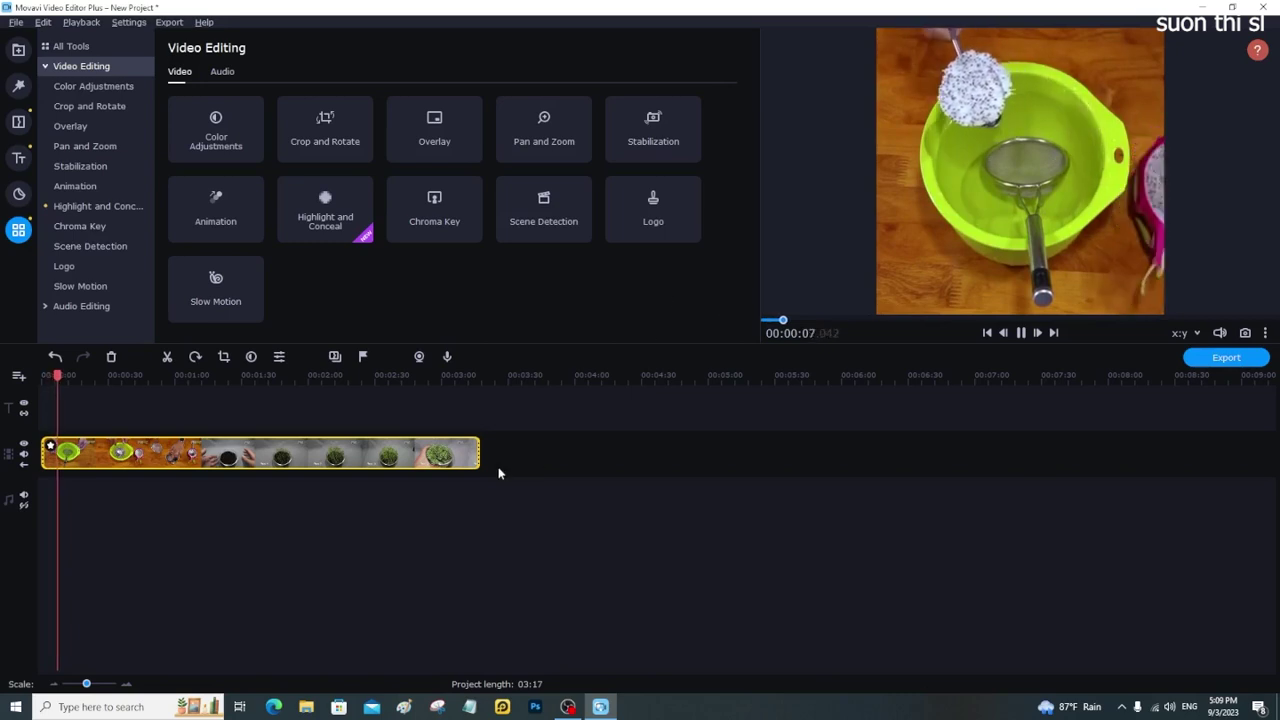
{"action": "left_click", "coordinate": [452, 396]}
{"action": "left_click", "coordinate": [338, 377]}
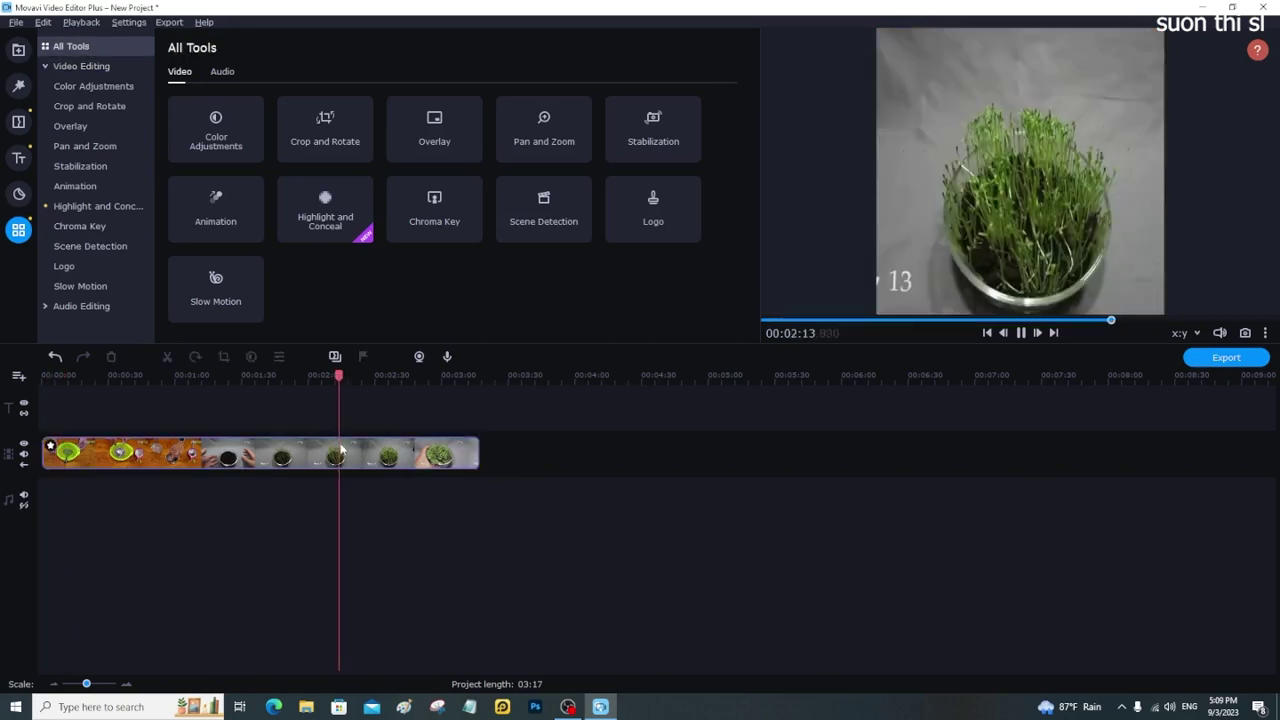
{"action": "left_click", "coordinate": [349, 463]}
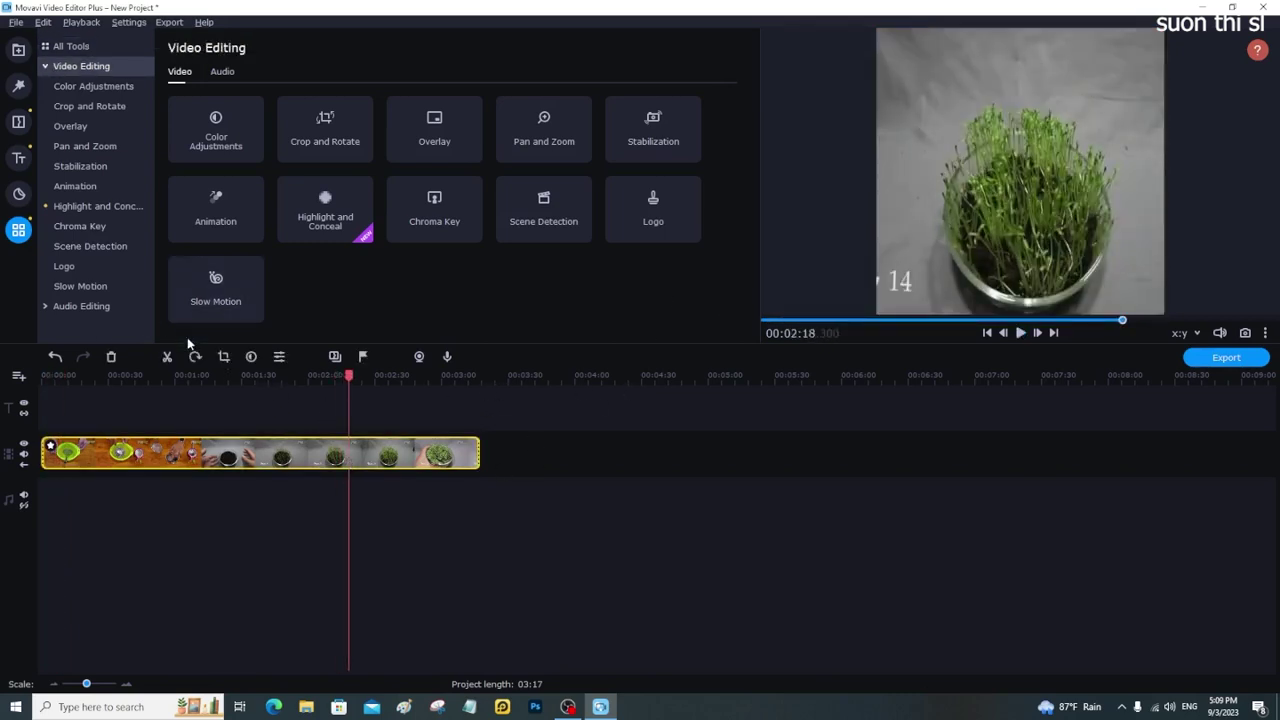
- Set the clip speed to 120% in Clip Properties and preview the 02:44 result
{"action": "left_click", "coordinate": [279, 357]}
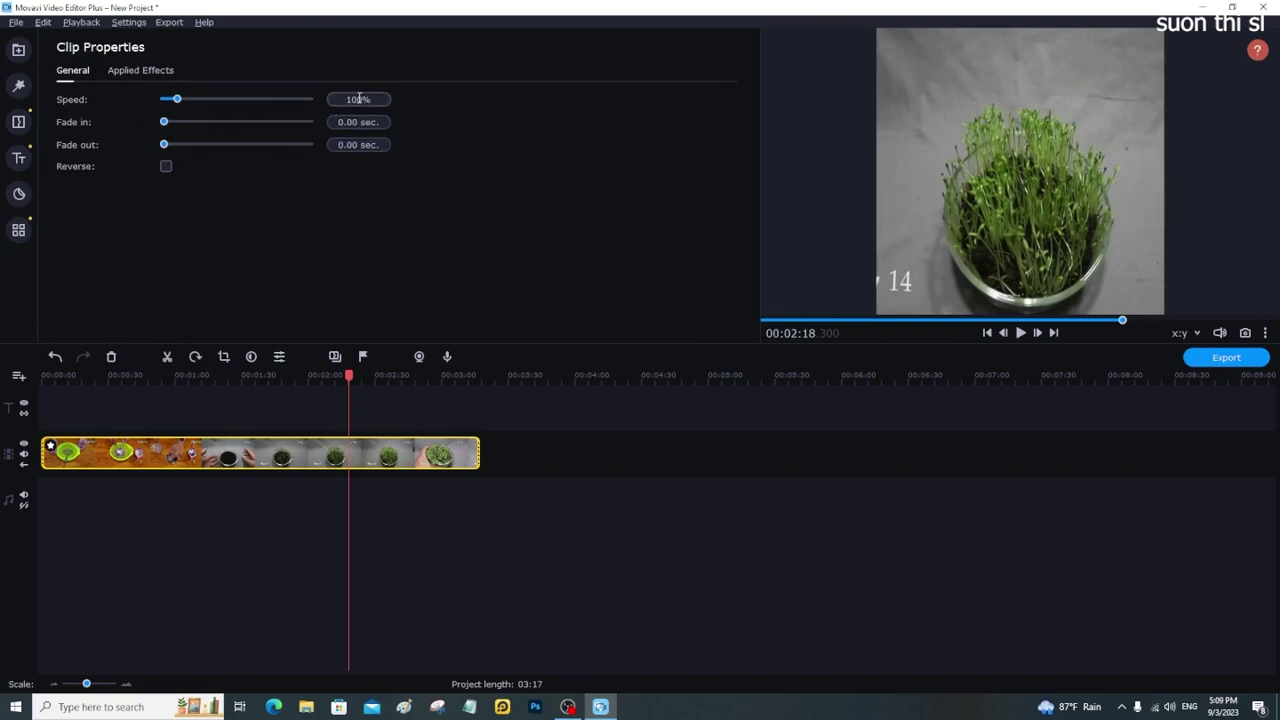
{"action": "left_click", "coordinate": [355, 98]}
{"action": "type", "text": "120"}
{"action": "key", "text": "Return"}
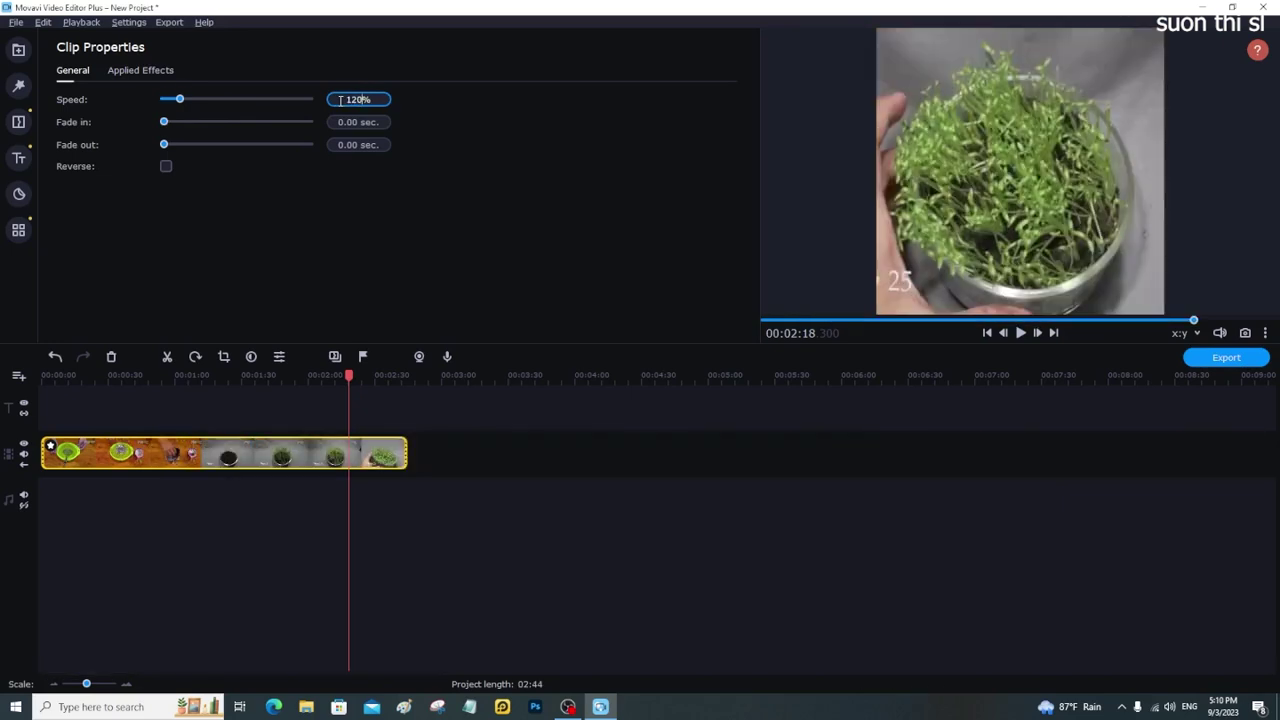
{"action": "left_click", "coordinate": [44, 376]}
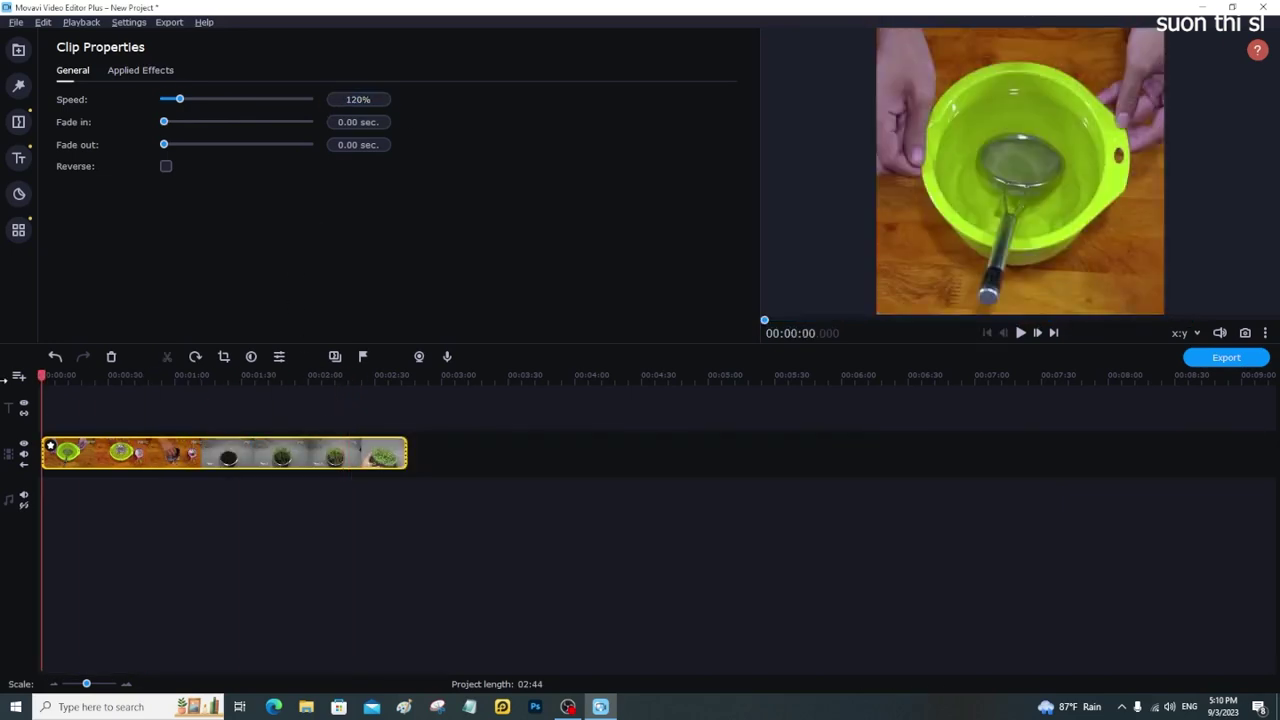
{"action": "key", "text": "space"}
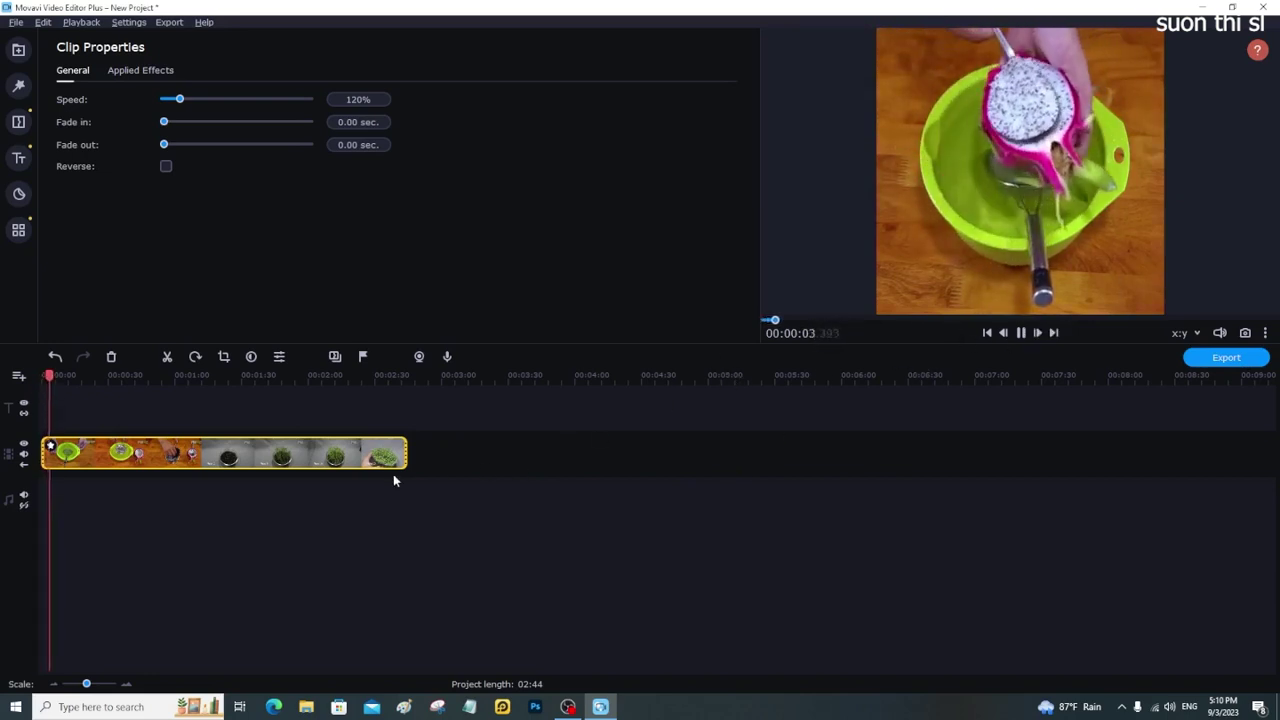
{"action": "key", "text": "space"}
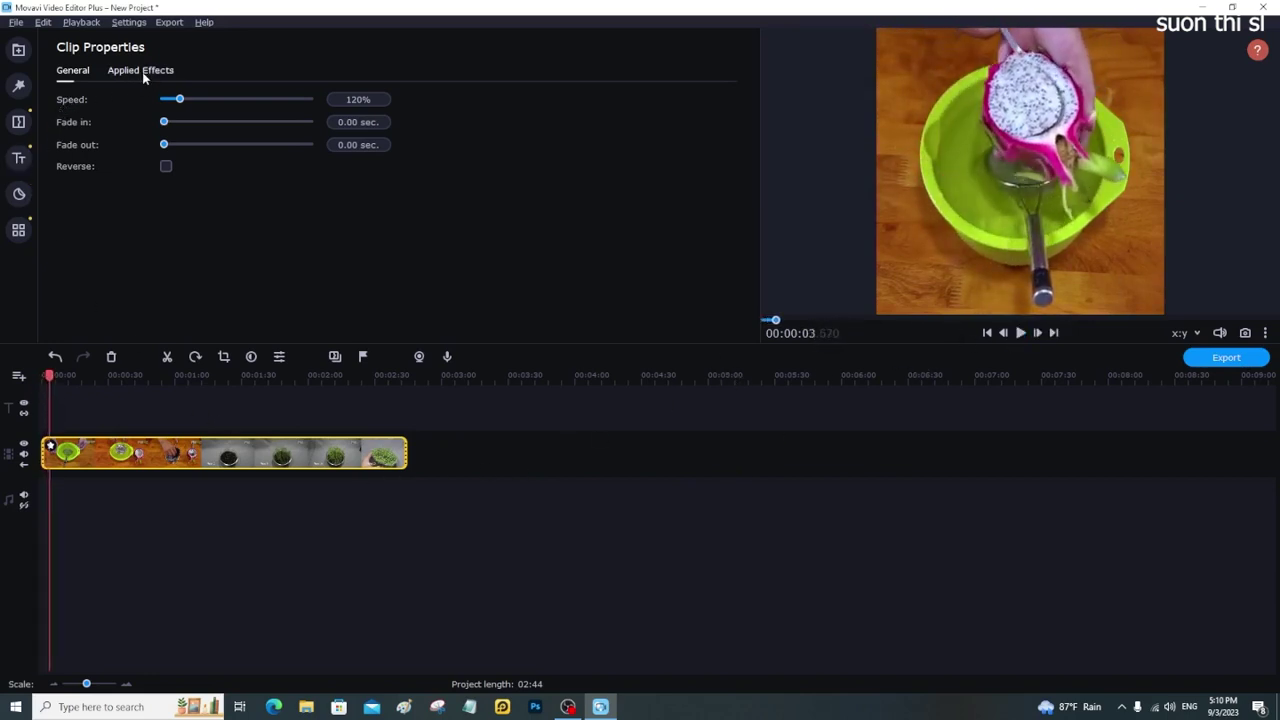
{"action": "left_click", "coordinate": [10, 230]}
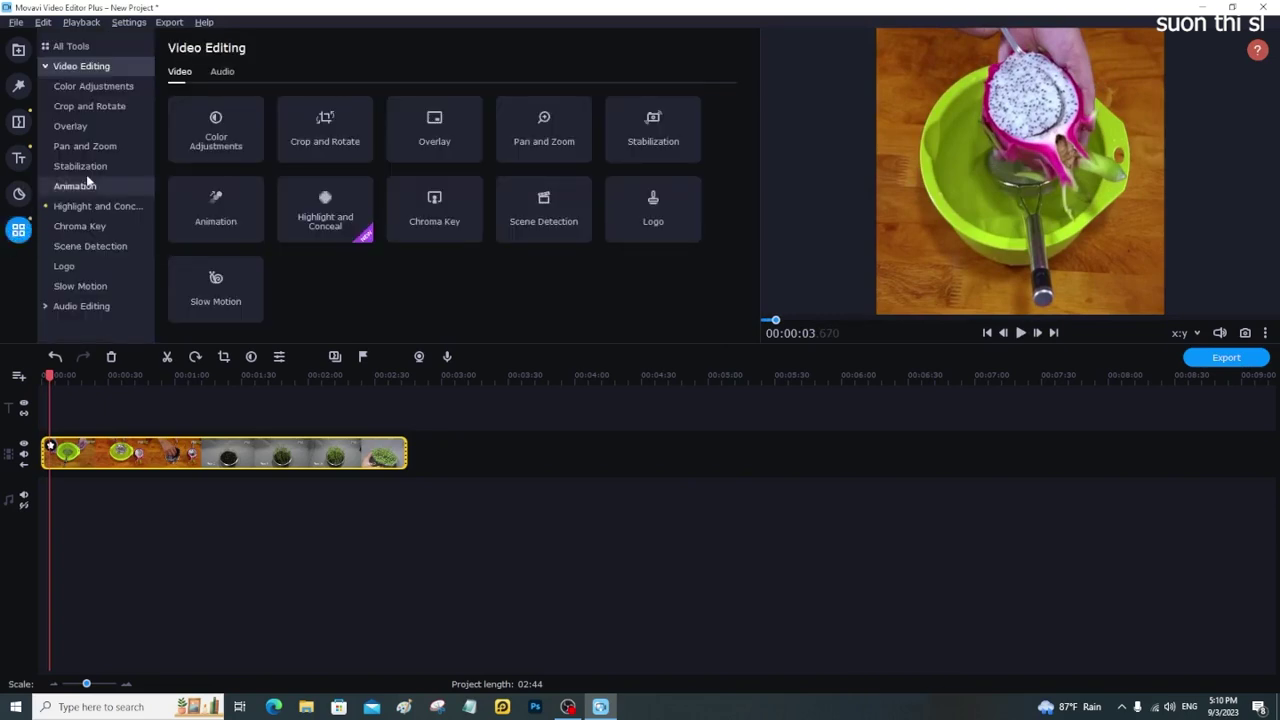
- In Advanced colour adjustments set brightness 28, contrast 21 and saturation 1.29, then preview
{"action": "left_click", "coordinate": [116, 93]}
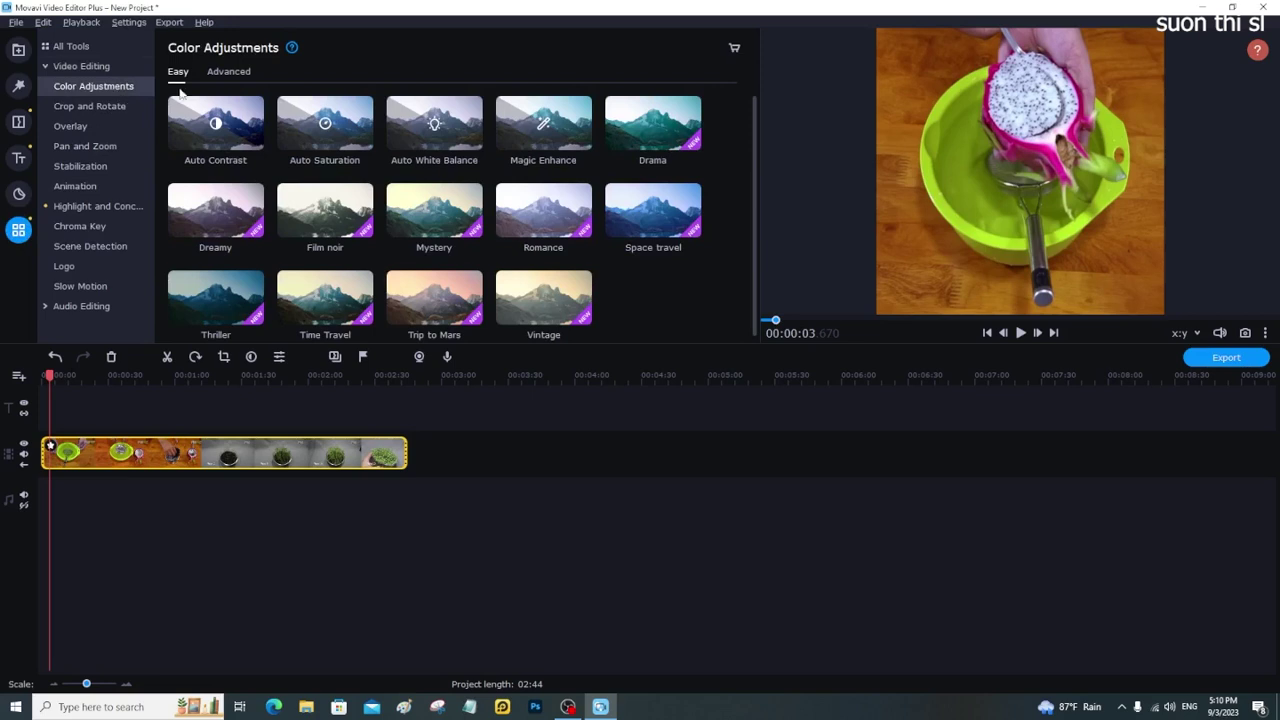
{"action": "left_click", "coordinate": [239, 75]}
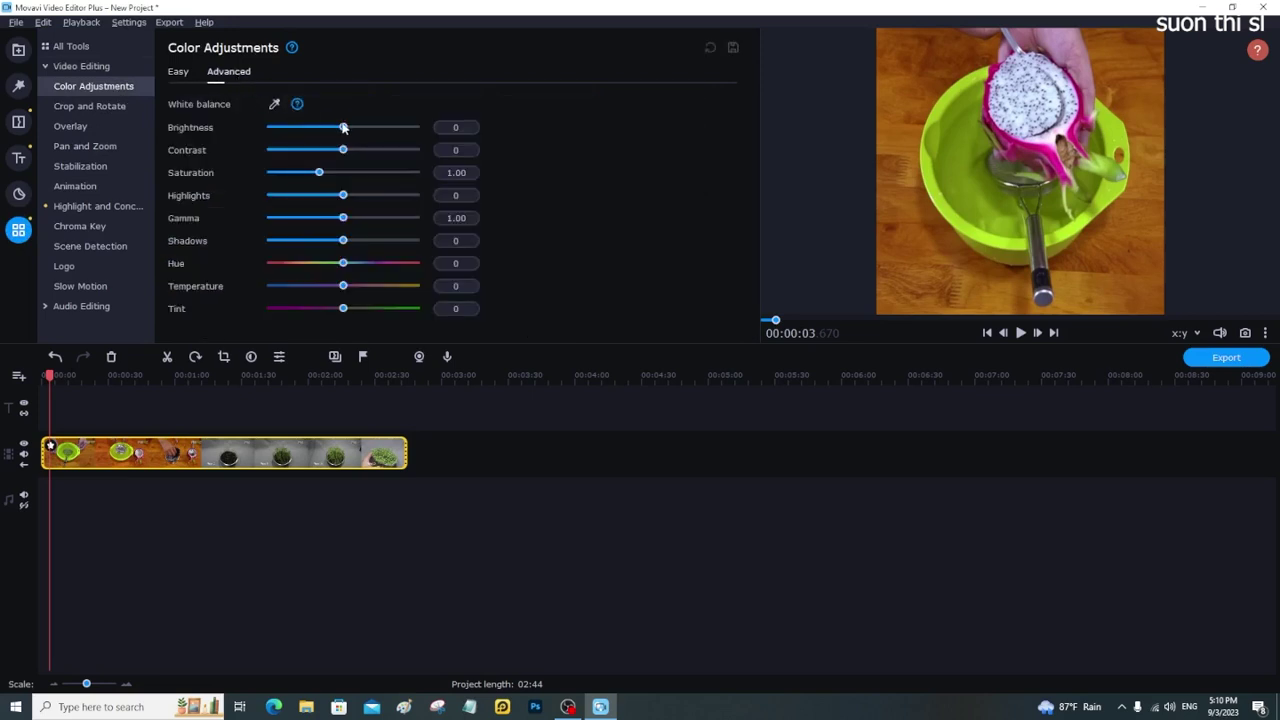
{"action": "left_click_drag", "start_coordinate": [343, 127], "coordinate": [357, 157]}
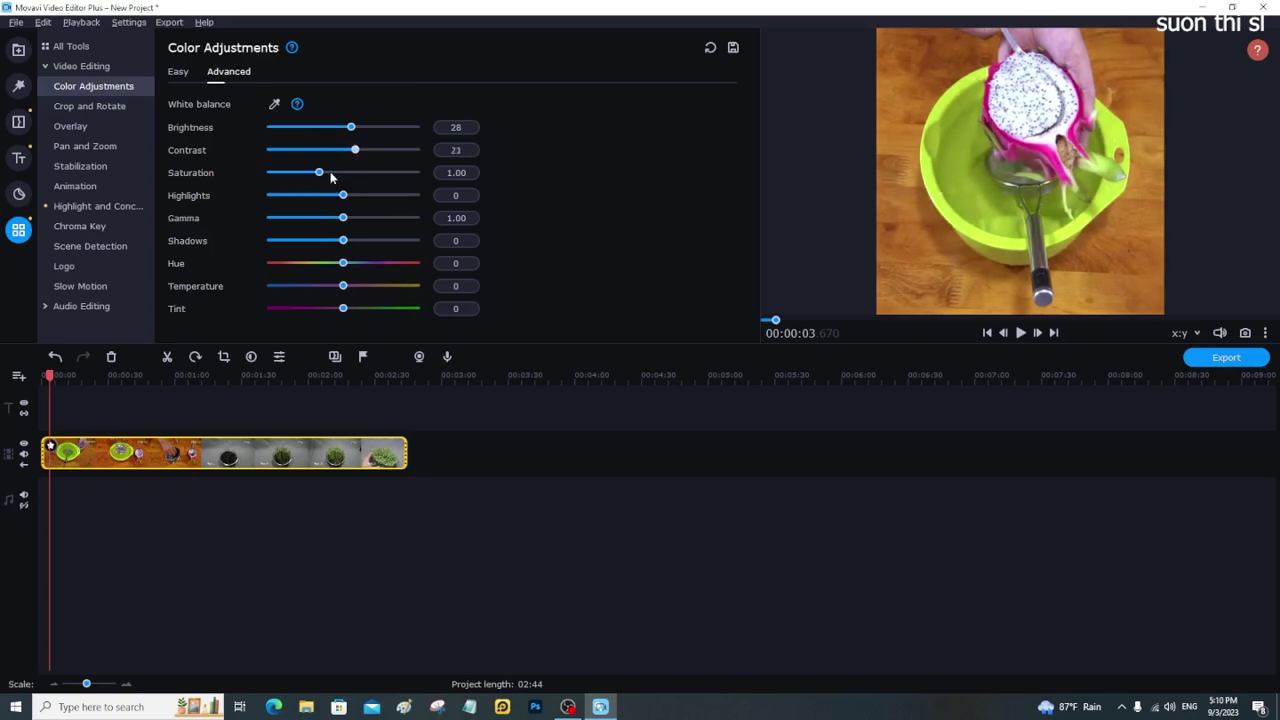
{"action": "left_click_drag", "start_coordinate": [318, 176], "coordinate": [335, 176]}
{"action": "left_click", "coordinate": [225, 566]}
{"action": "key", "text": "space"}
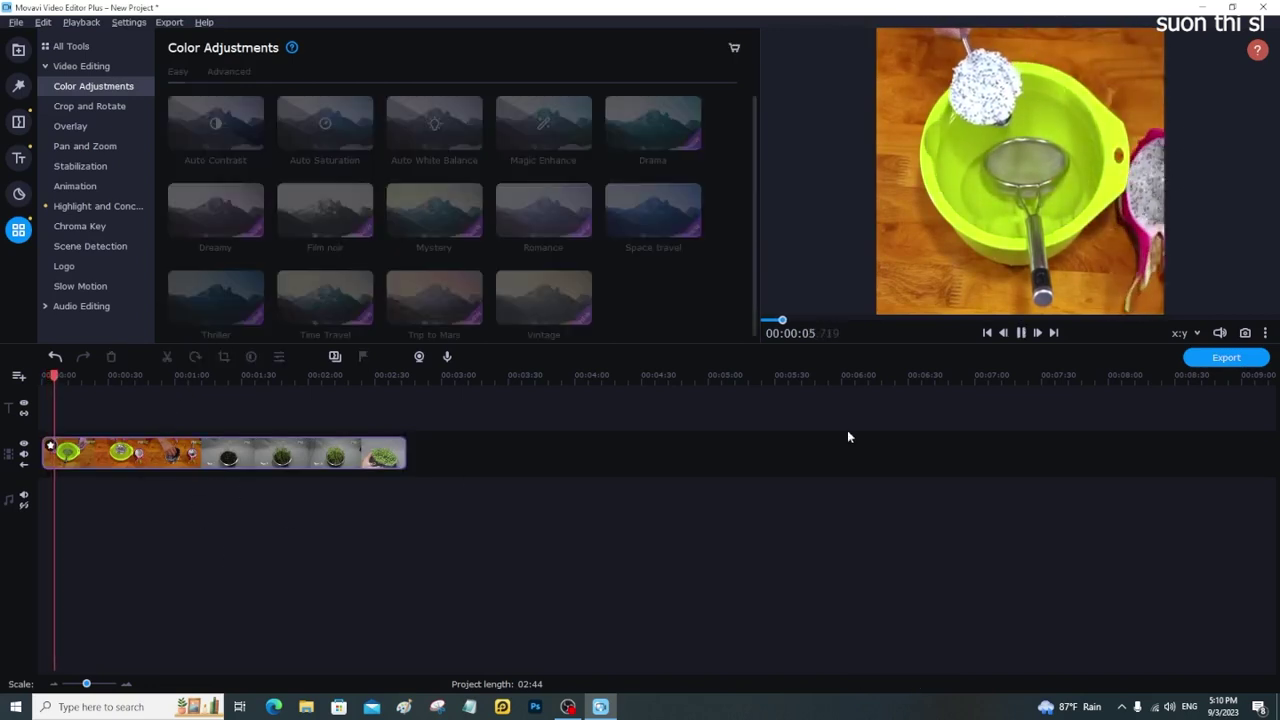
{"action": "key", "text": "space"}
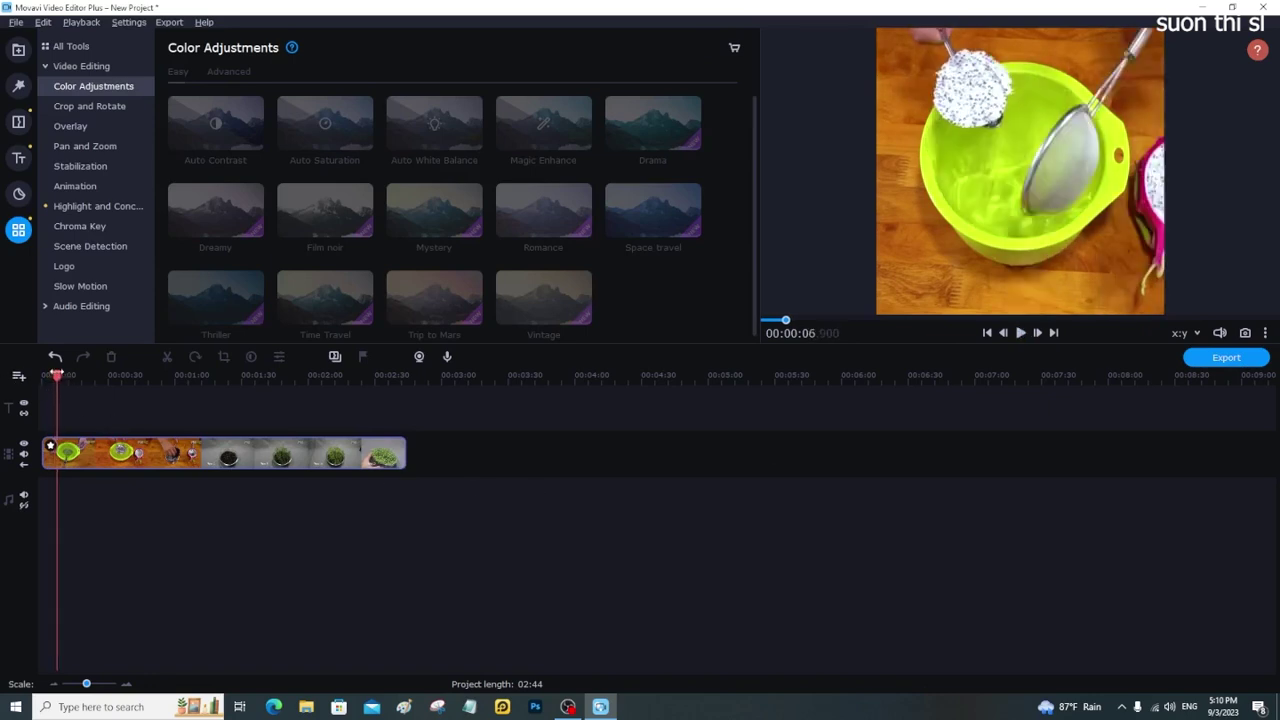
{"action": "left_click_drag", "start_coordinate": [61, 372], "coordinate": [22, 378]}
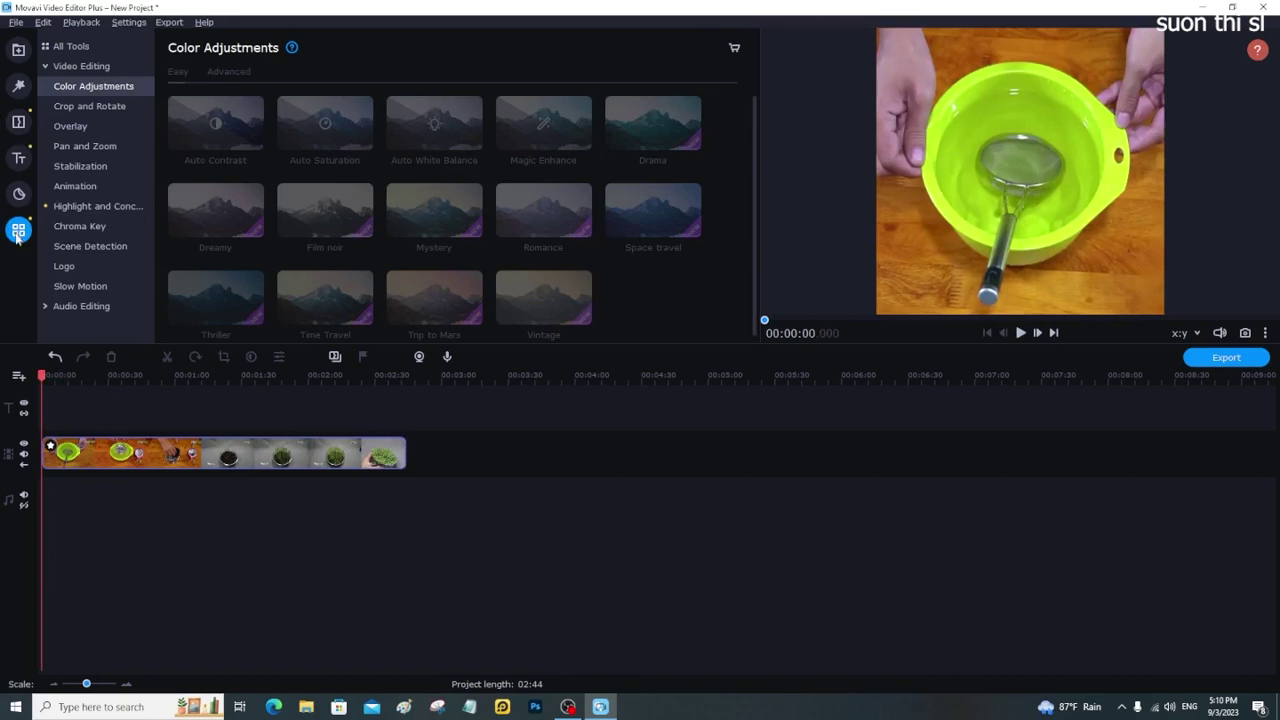
- Add the image from the Pictures 'down' folder as a picture-in-picture overlay above the main clip
{"action": "left_click", "coordinate": [87, 265]}
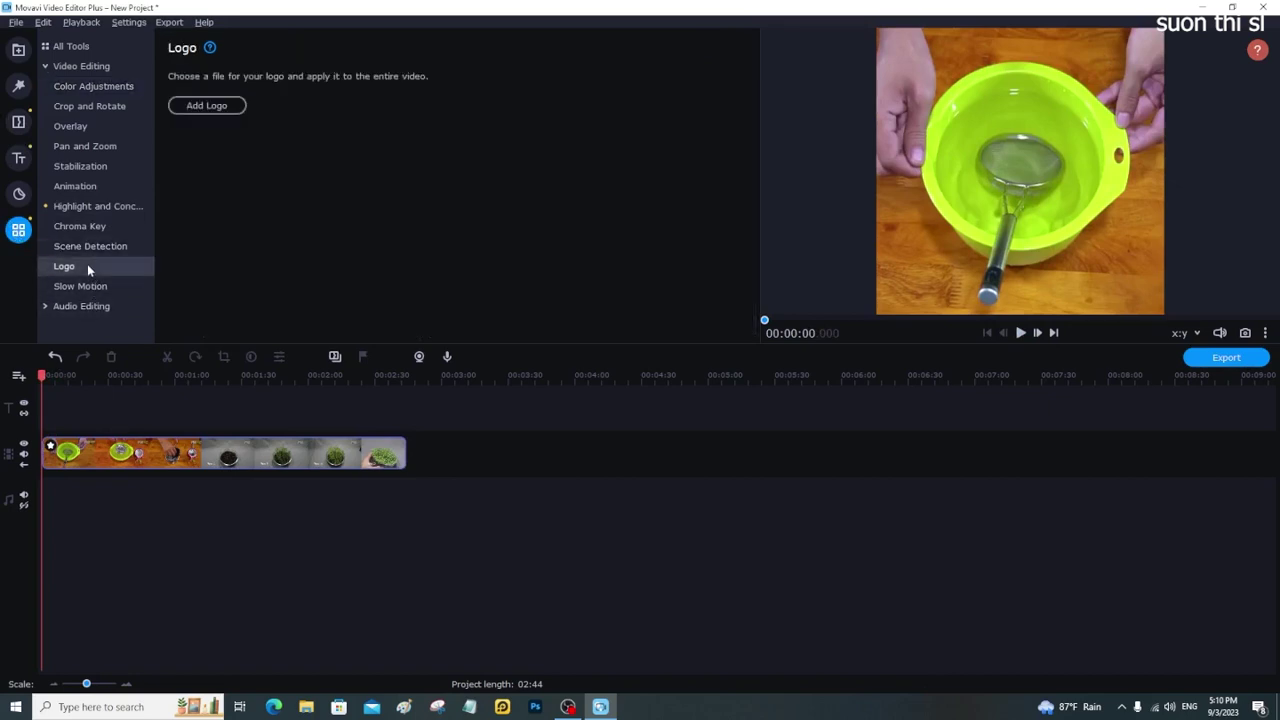
{"action": "left_click", "coordinate": [205, 106]}
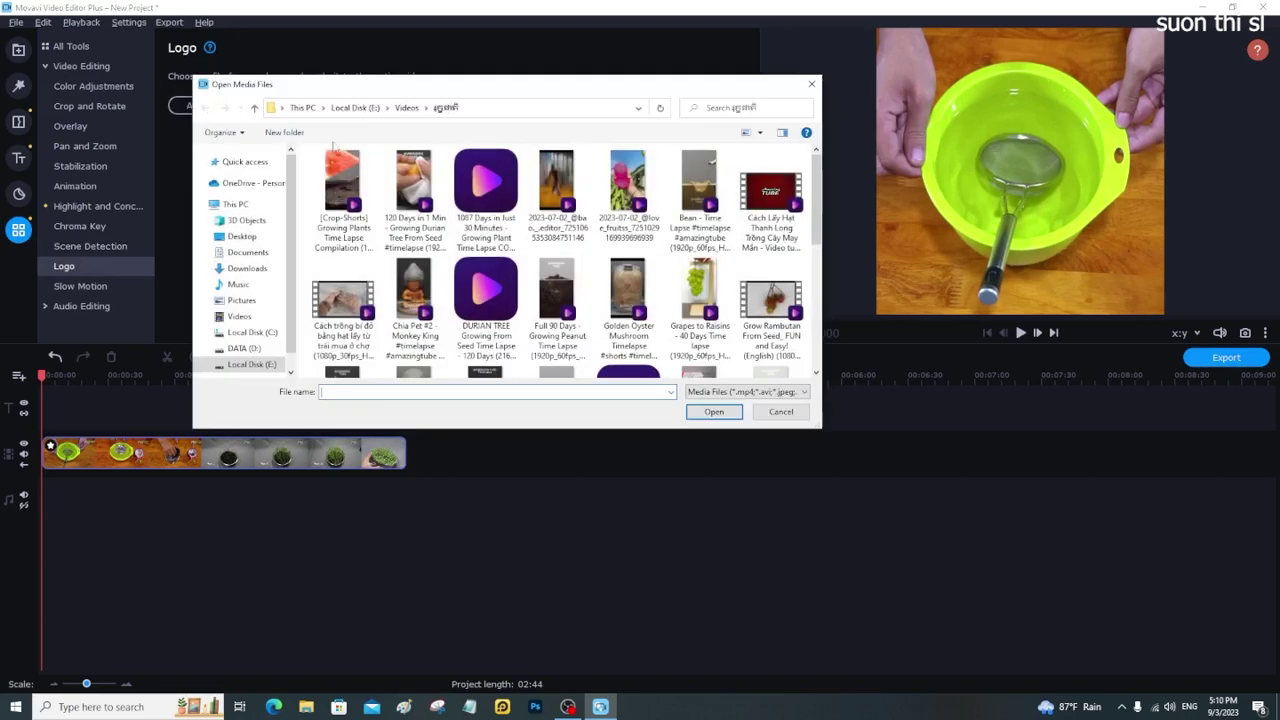
{"action": "left_click", "coordinate": [245, 300]}
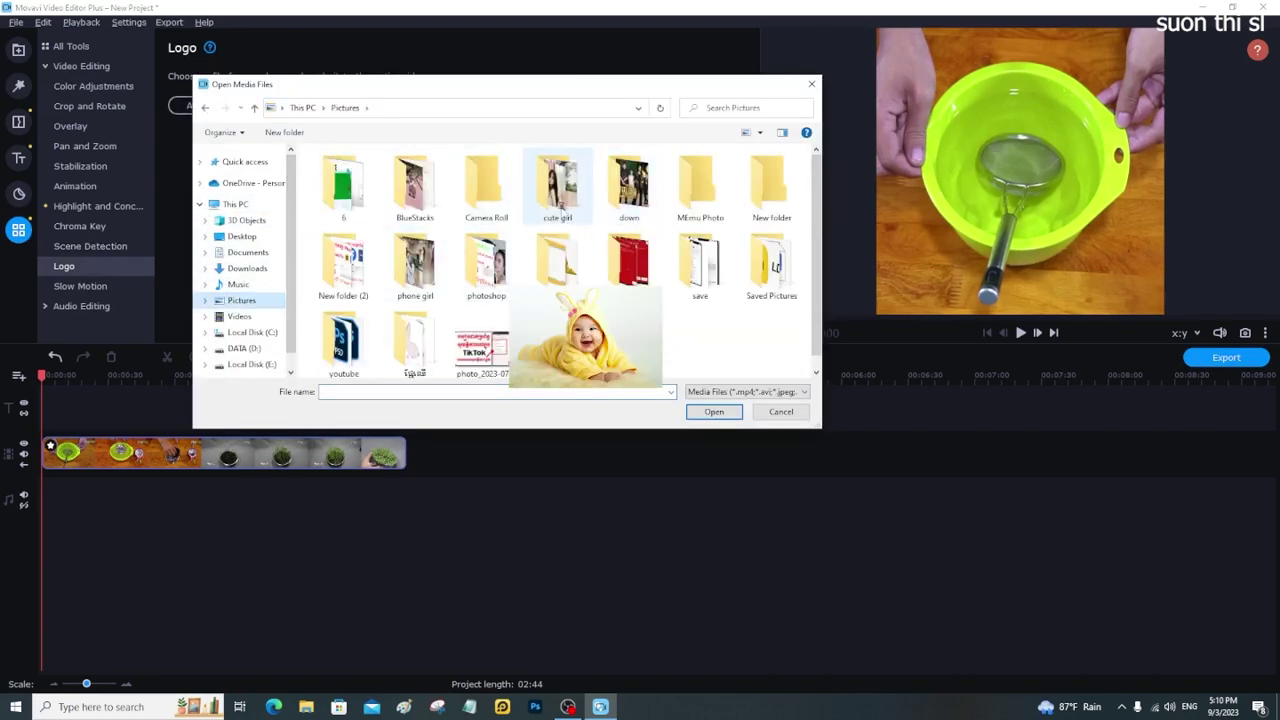
{"action": "left_click", "coordinate": [618, 192]}
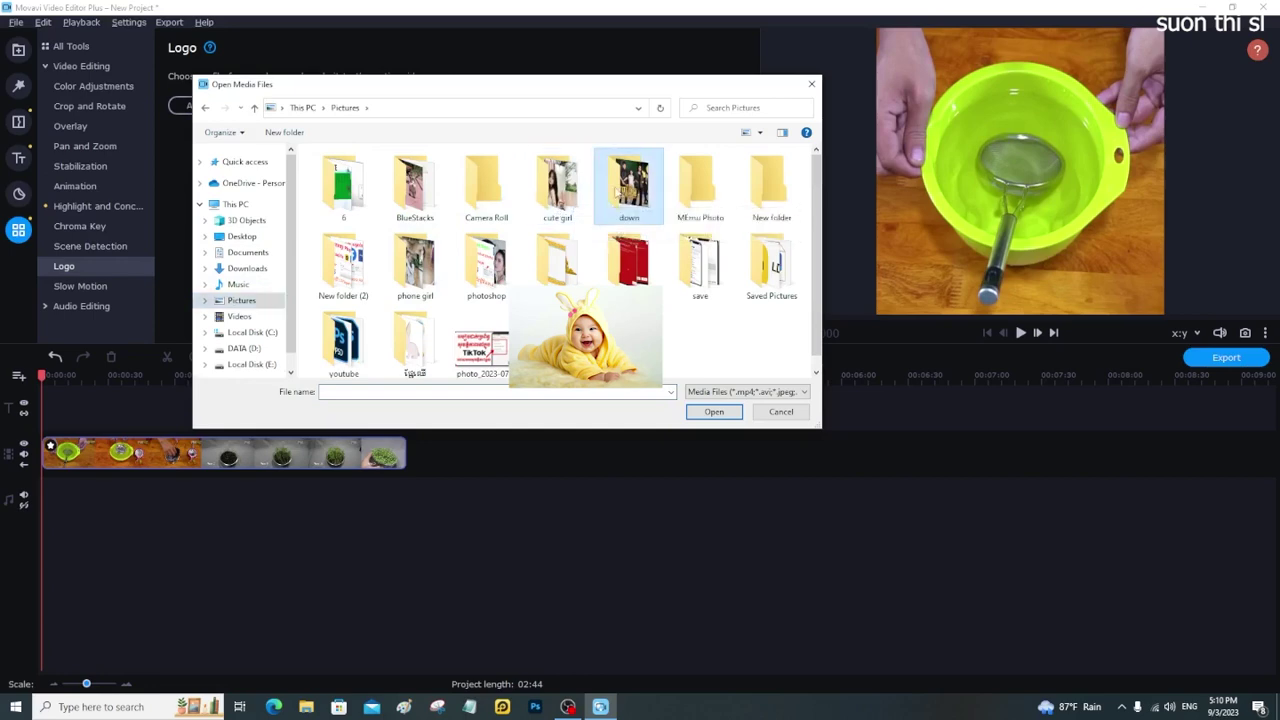
{"action": "double_click", "coordinate": [640, 180]}
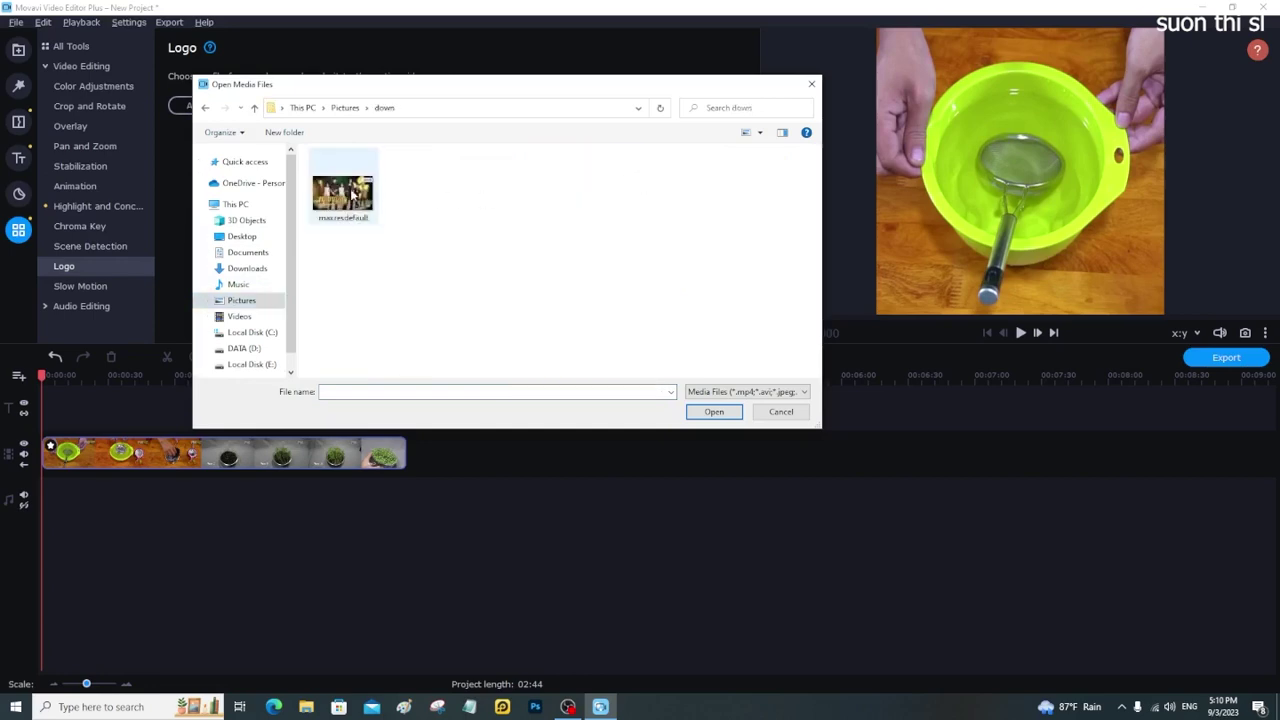
{"action": "double_click", "coordinate": [350, 195]}
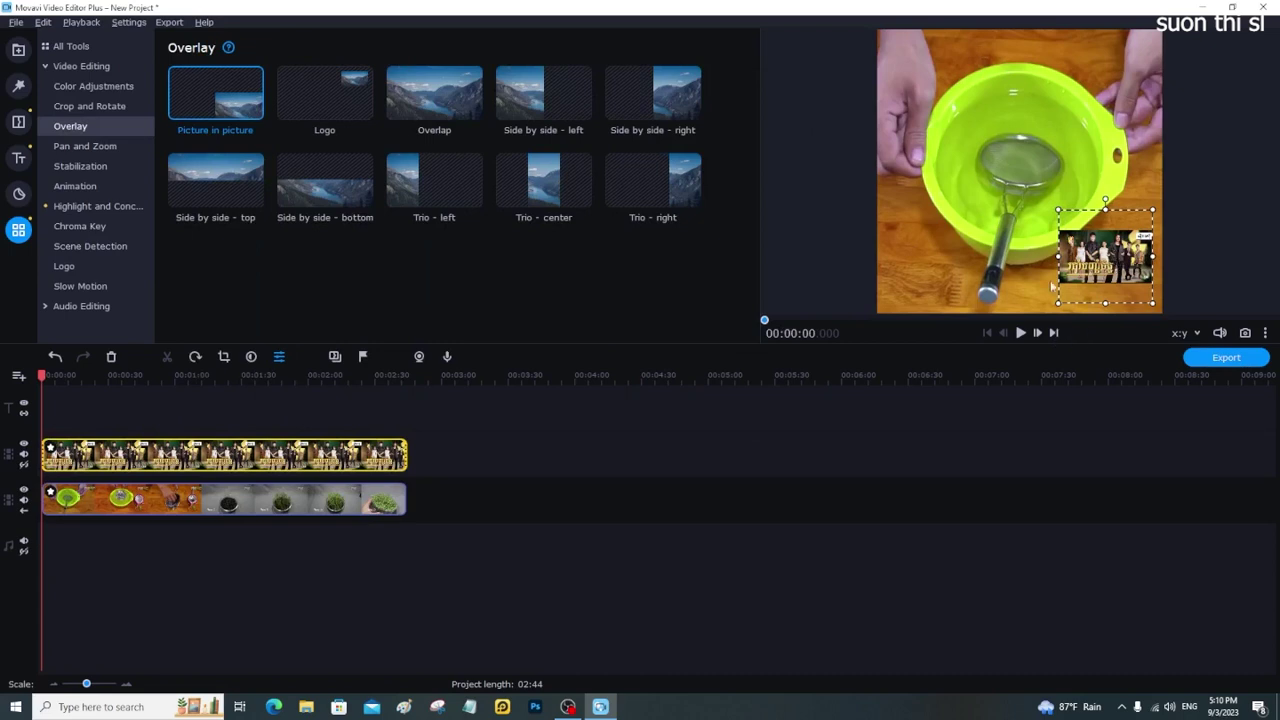
- Apply the Logo preset and shrink the overlay to a tiny box in the top-right corner
{"action": "left_click", "coordinate": [349, 104]}
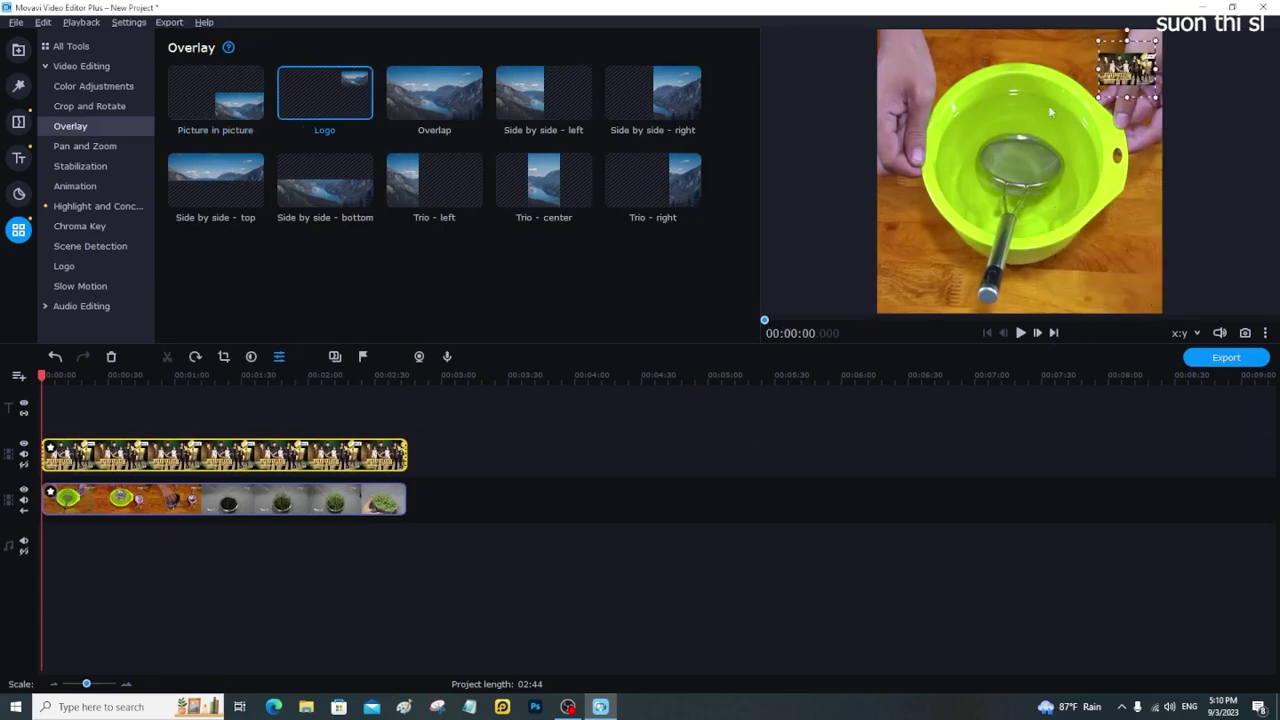
{"action": "left_click_drag", "start_coordinate": [1099, 98], "coordinate": [1137, 67]}
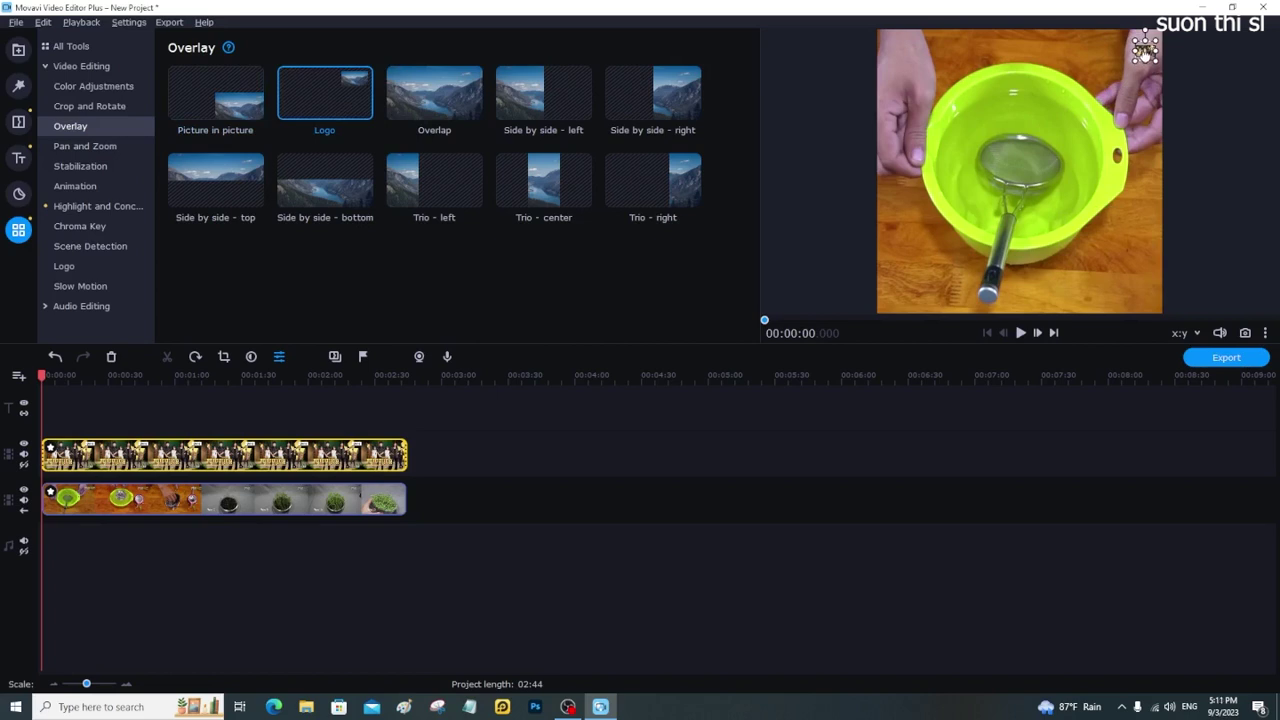
{"action": "left_click_drag", "start_coordinate": [1145, 60], "coordinate": [1108, 83]}
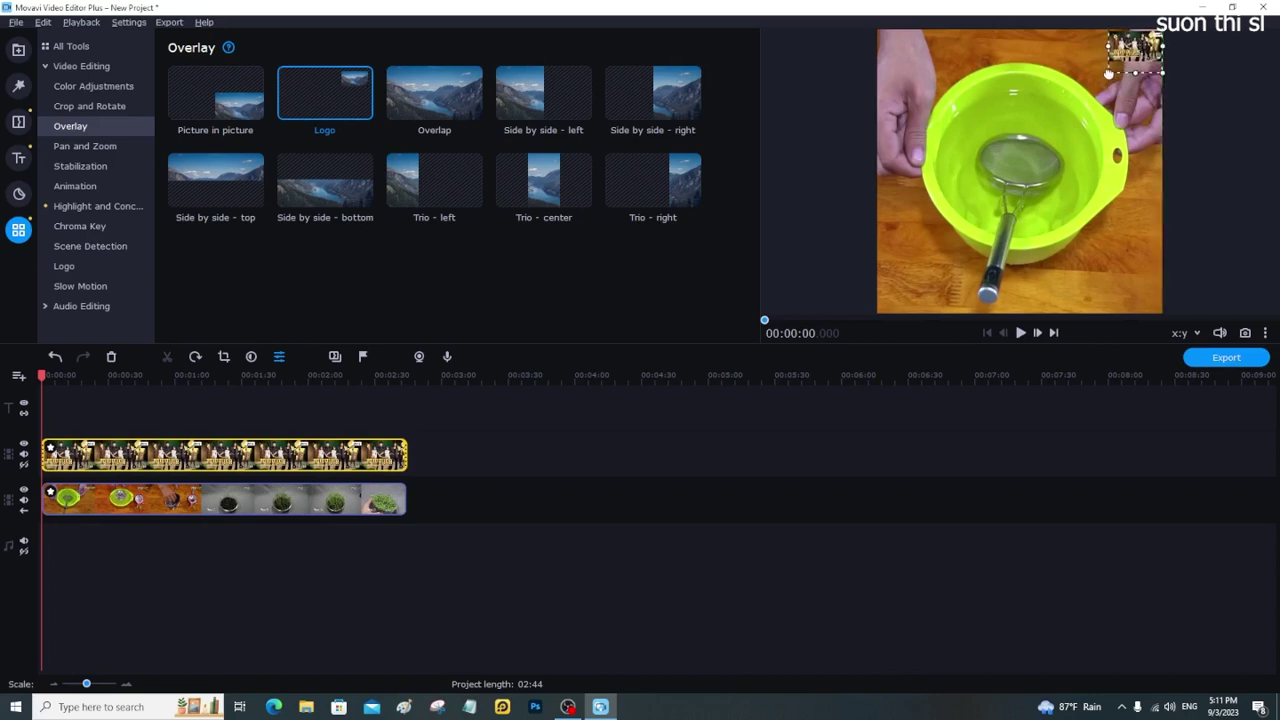
{"action": "left_click_drag", "start_coordinate": [1108, 73], "coordinate": [1148, 40]}
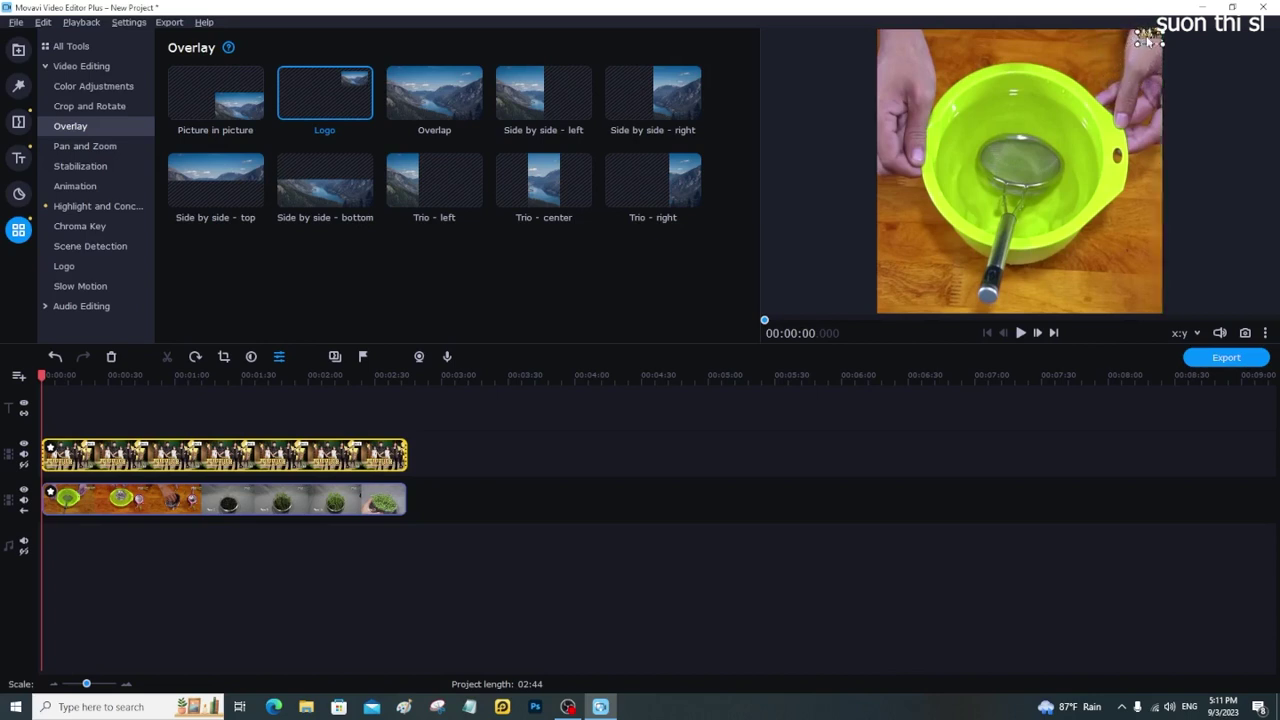
{"action": "left_click_drag", "start_coordinate": [1150, 38], "coordinate": [1146, 47]}
{"action": "left_click", "coordinate": [477, 517]}
{"action": "key", "text": "space"}
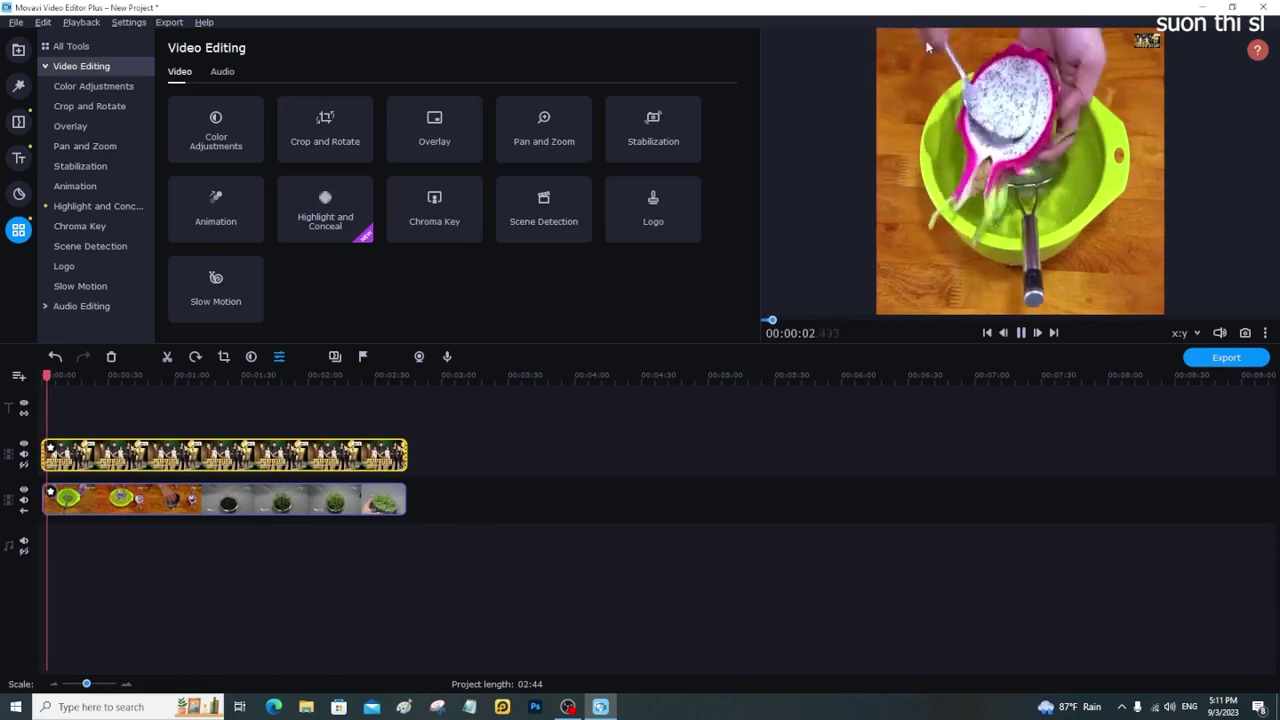
{"action": "key", "text": "space"}
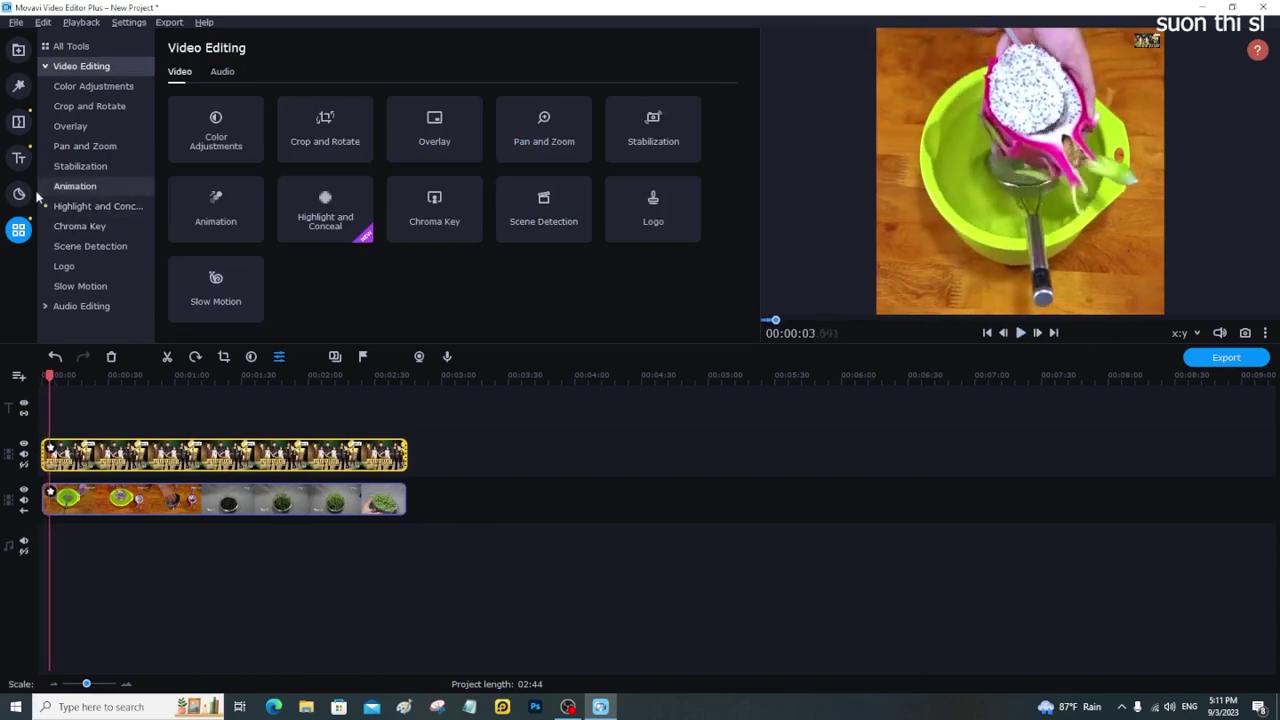
- Place the Simple text title from the Titles gallery at the timeline start, above the video tracks
{"action": "left_click", "coordinate": [18, 158]}
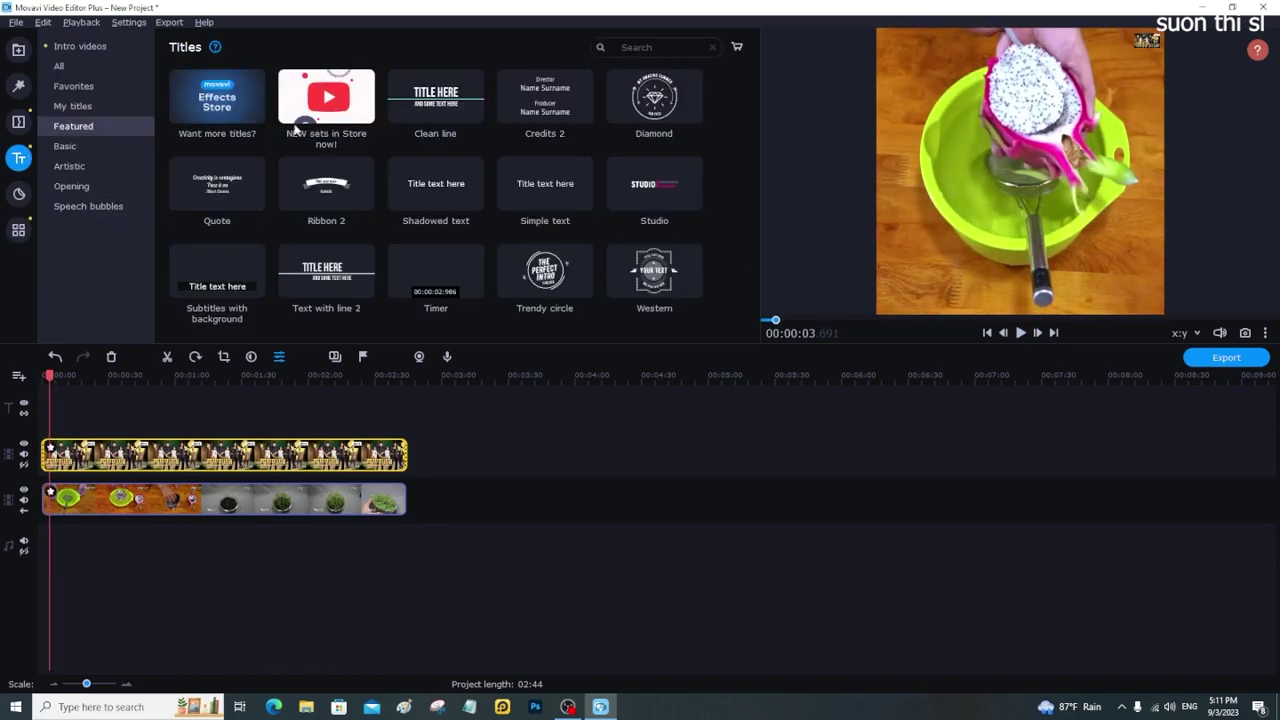
{"action": "left_click", "coordinate": [556, 199]}
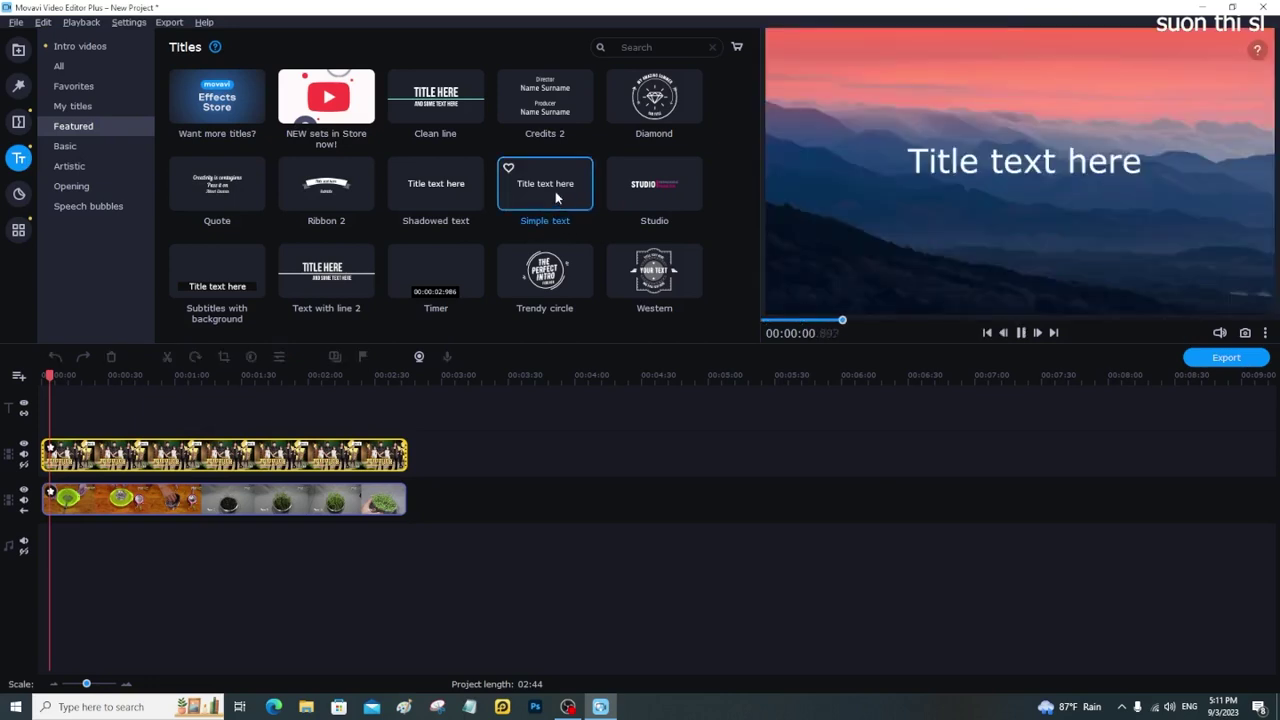
{"action": "mouse_move", "coordinate": [555, 191]}
{"action": "left_mouse_down"}
{"action": "mouse_move", "coordinate": [76, 400]}
{"action": "mouse_move", "coordinate": [392, 436]}
{"action": "left_mouse_up"}
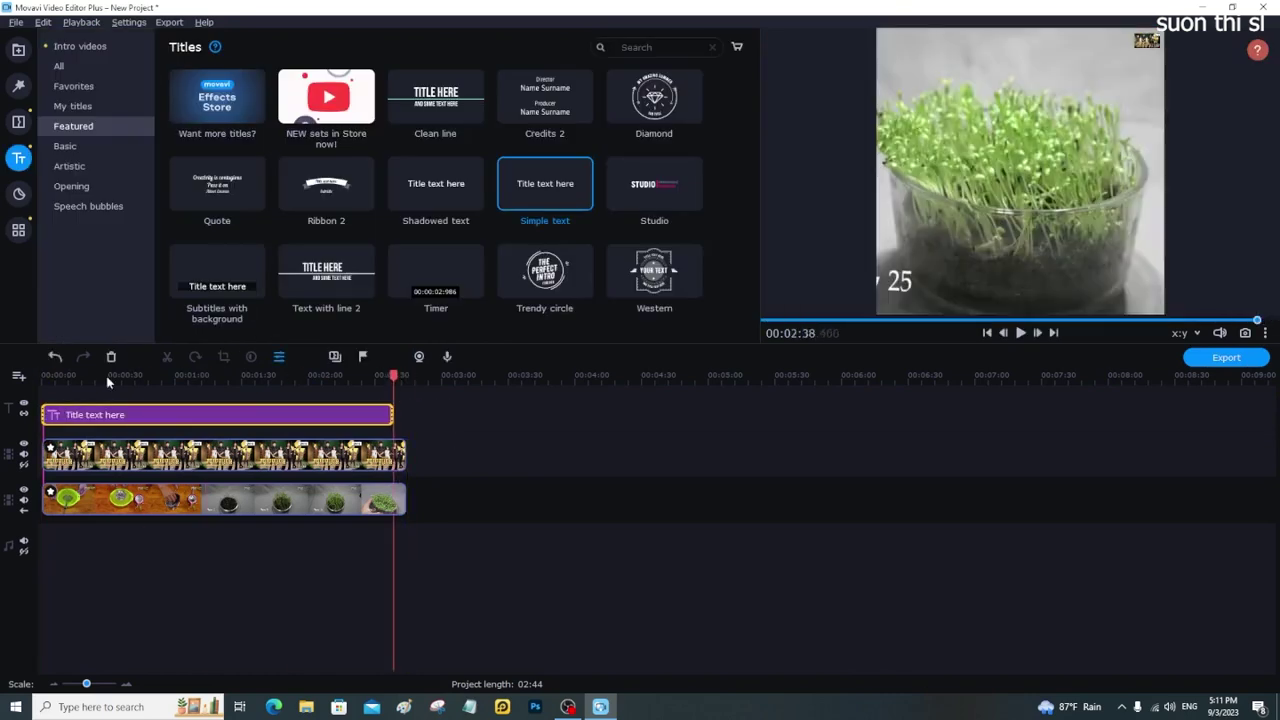
- Replace 'Title text here' with 'st' and shrink the text box into the frame's top-left corner
{"action": "double_click", "coordinate": [191, 421]}
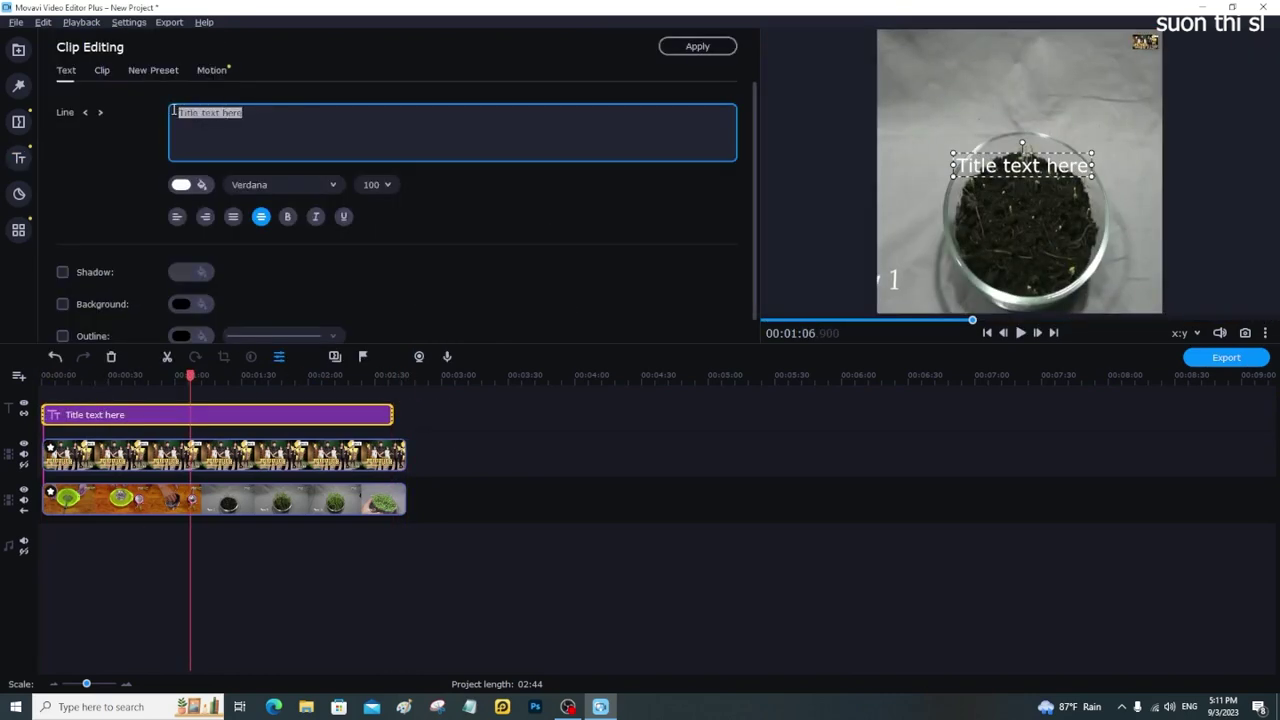
{"action": "type", "text": "s"}
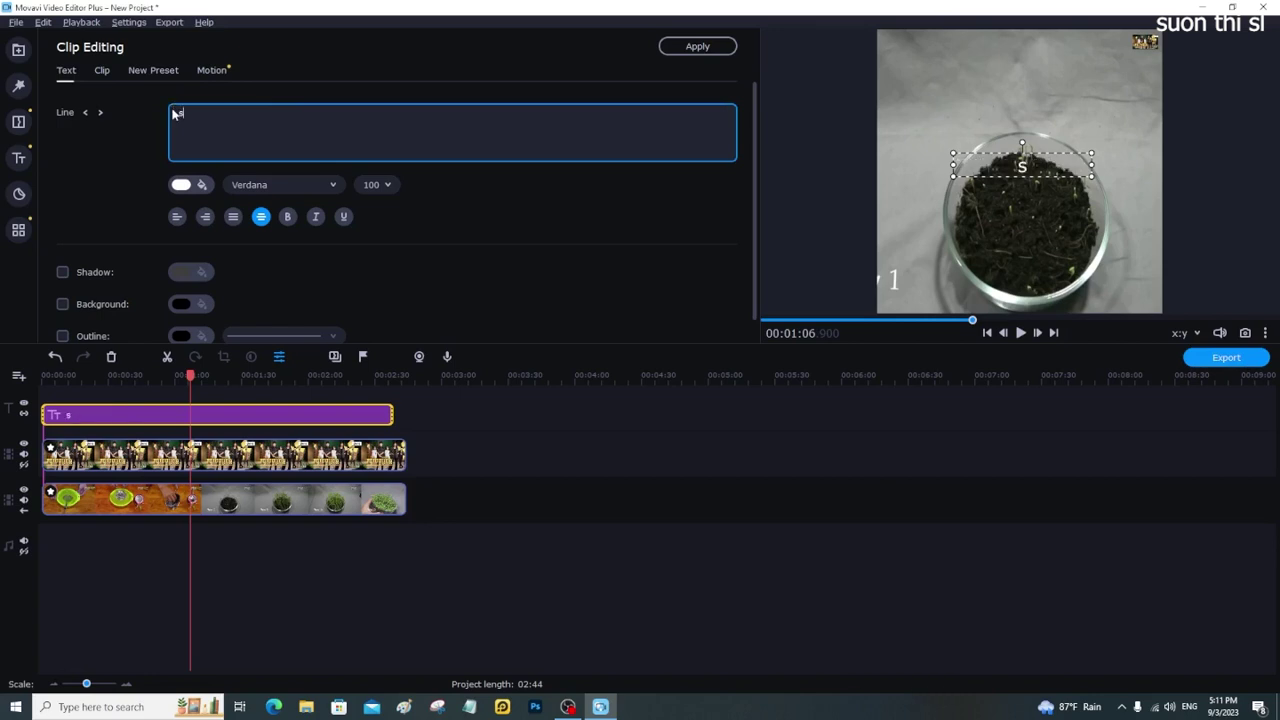
{"action": "type", "text": "t"}
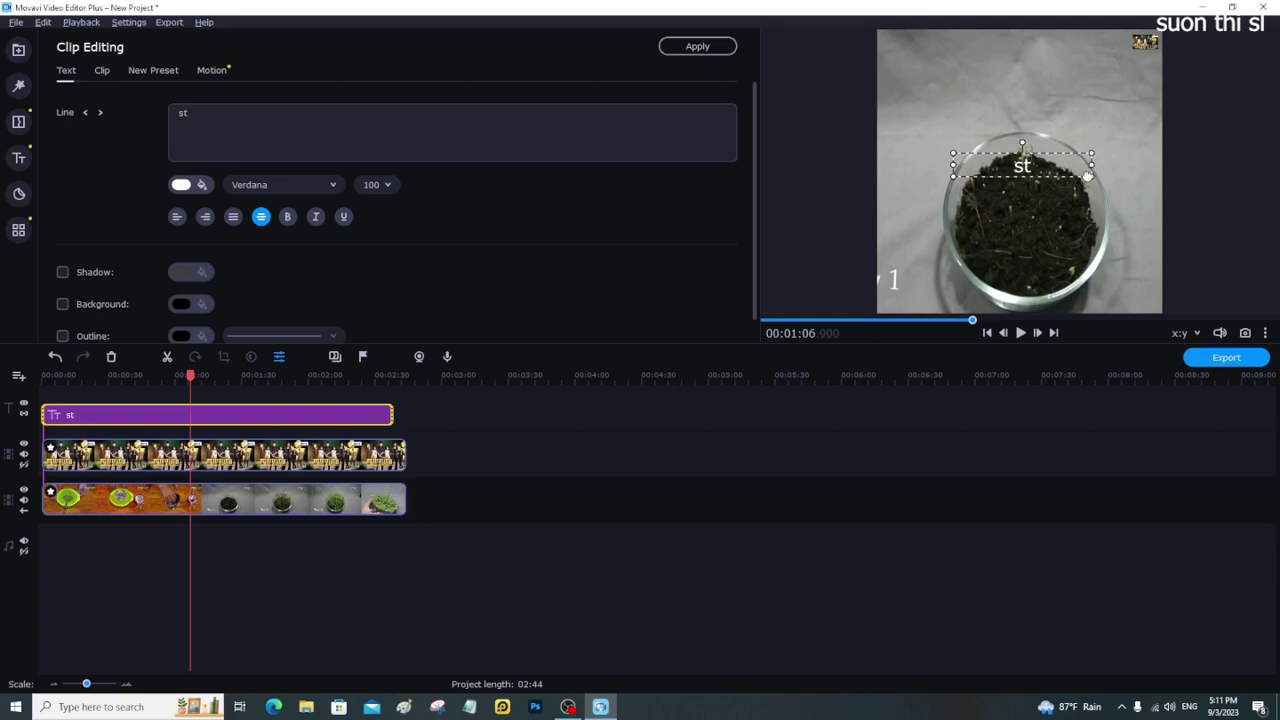
{"action": "mouse_move", "coordinate": [1091, 176]}
{"action": "left_mouse_down"}
{"action": "mouse_move", "coordinate": [990, 157]}
{"action": "mouse_move", "coordinate": [908, 39]}
{"action": "left_mouse_up"}
- Stretch the 'st' title clip to the 02:44 project end, preview from the start, and deselect it
{"action": "left_click", "coordinate": [466, 487]}
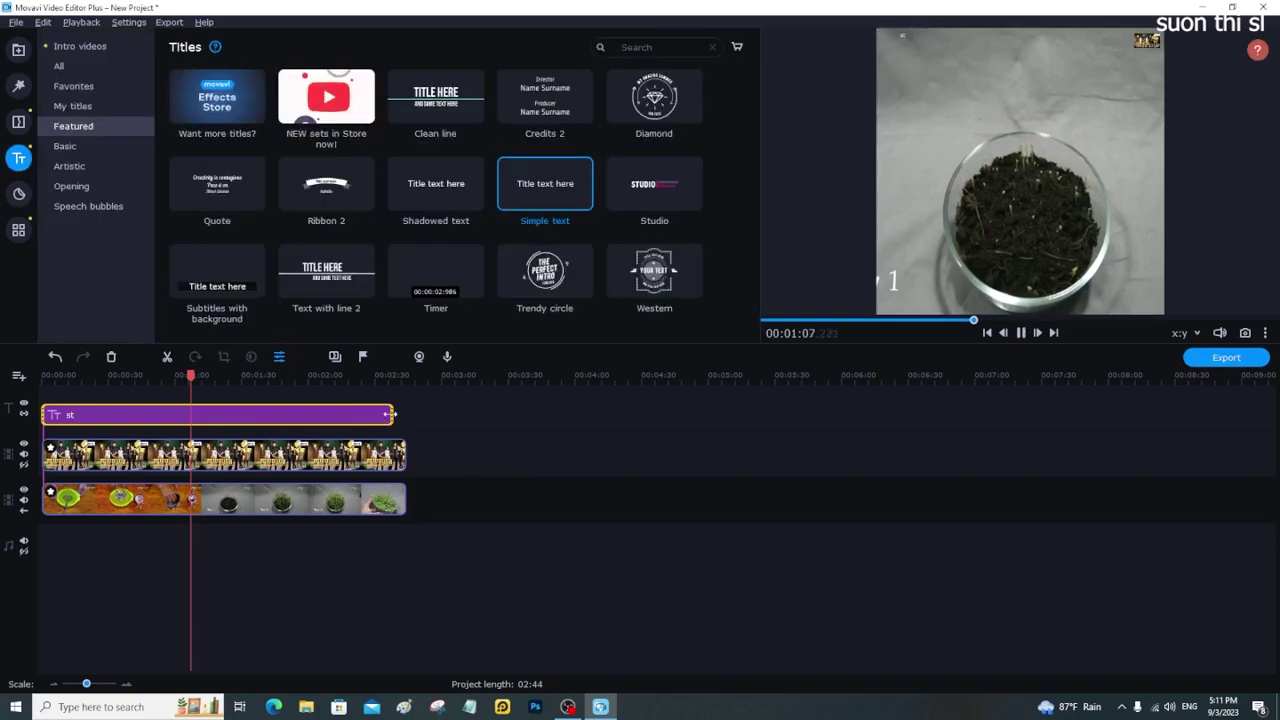
{"action": "left_click_drag", "start_coordinate": [393, 414], "coordinate": [407, 405]}
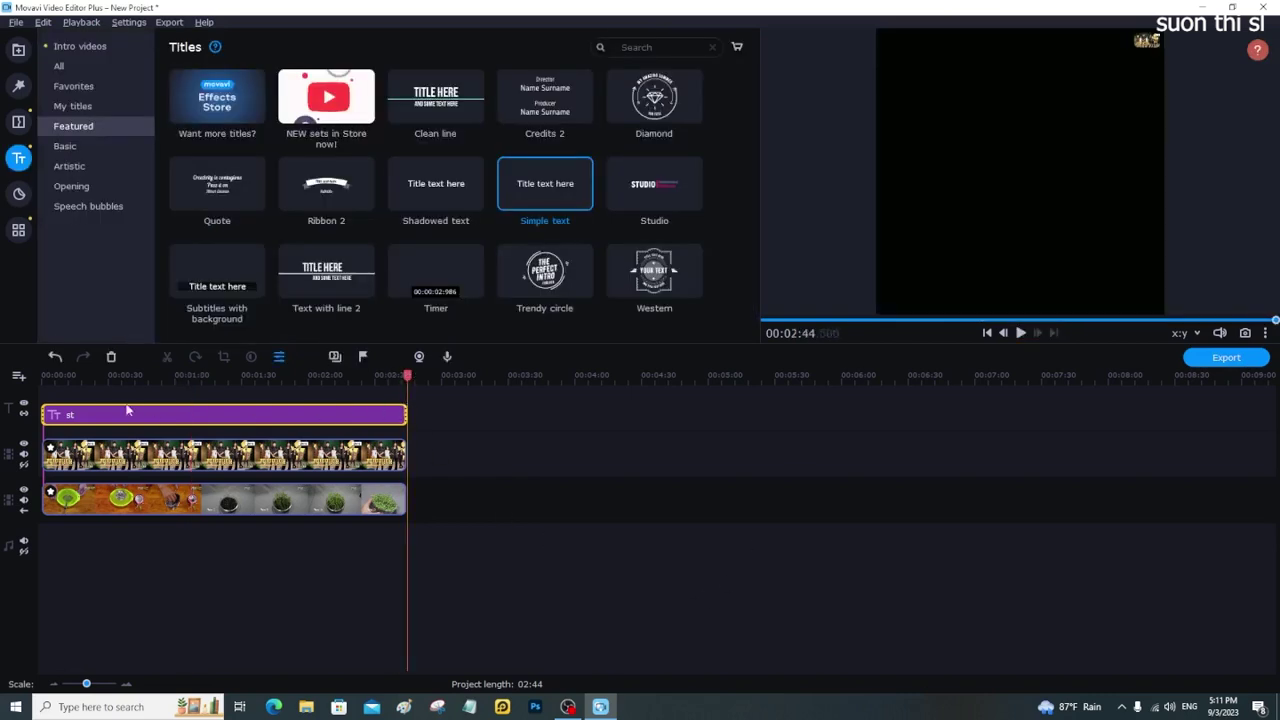
{"action": "left_click", "coordinate": [52, 378]}
{"action": "key", "text": "space"}
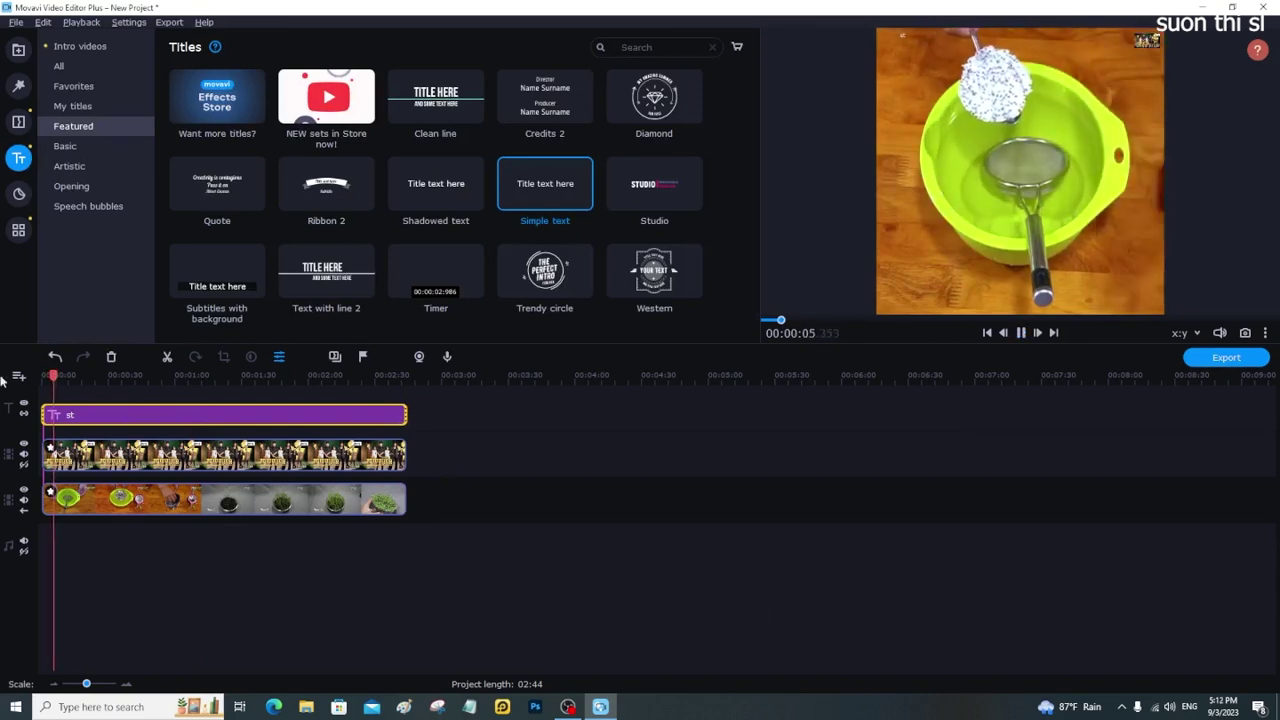
{"action": "left_click", "coordinate": [43, 376]}
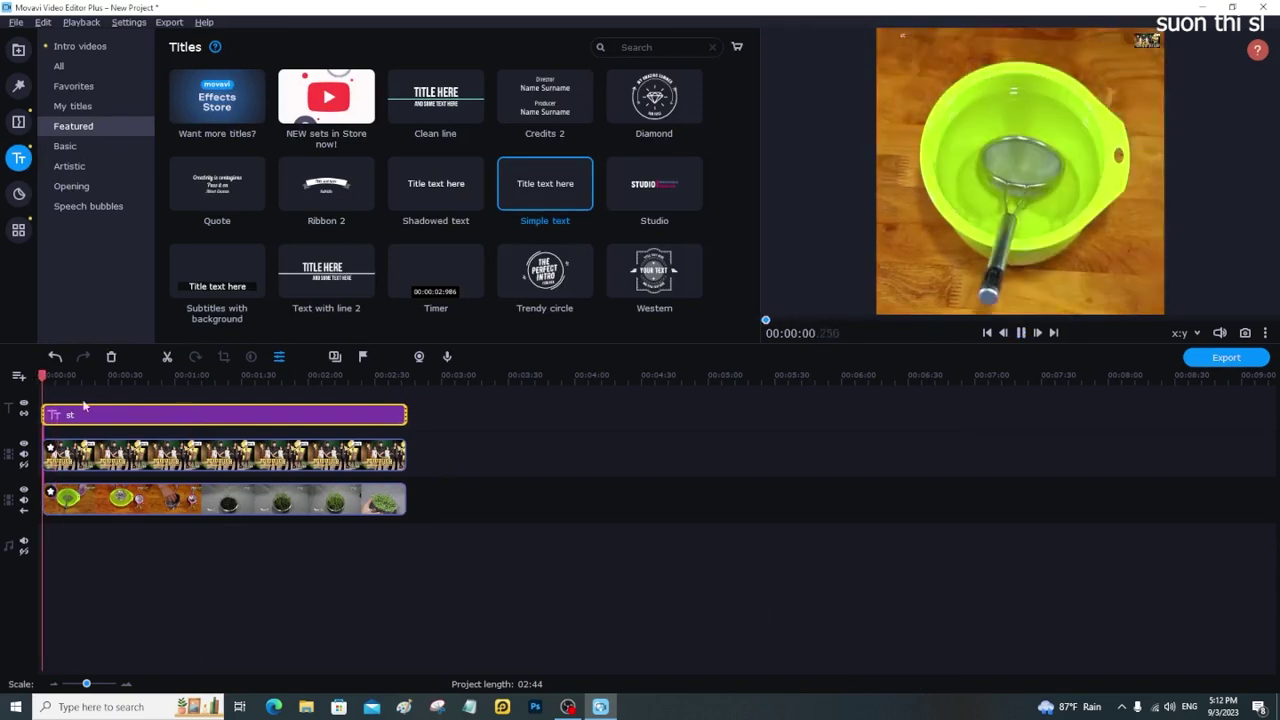
{"action": "key", "text": "space"}
{"action": "left_click", "coordinate": [193, 594]}
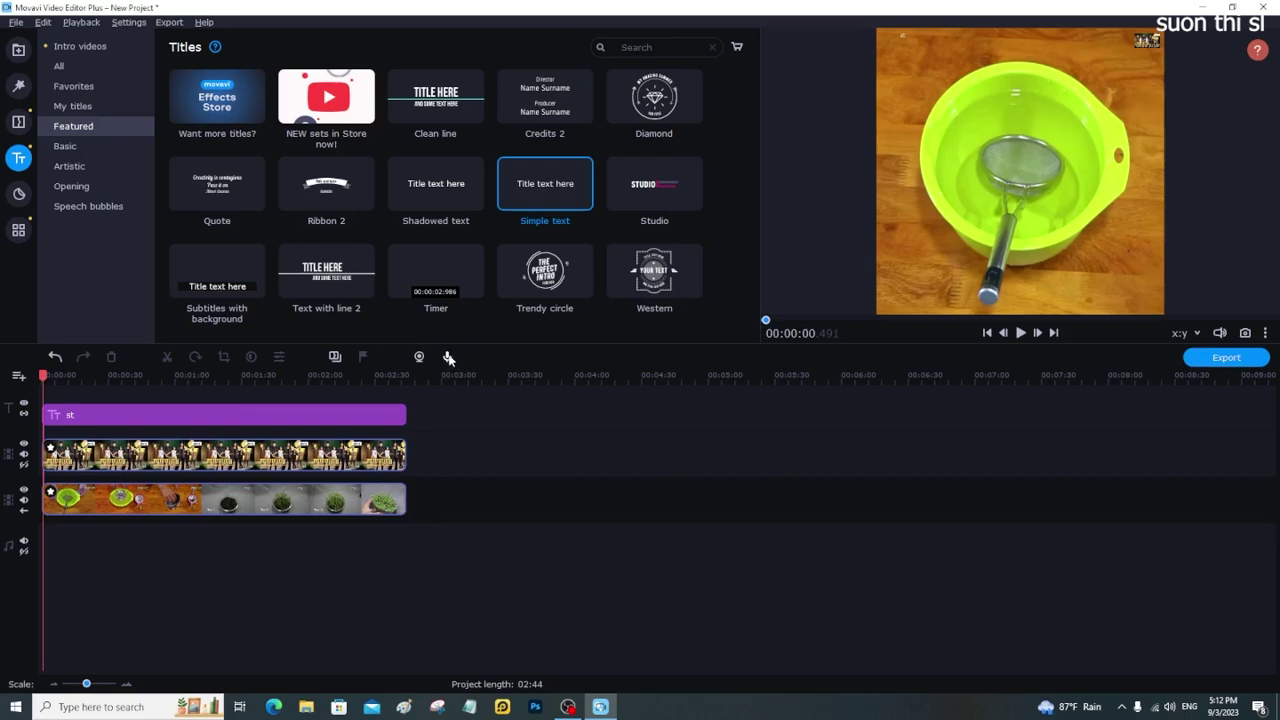
- Record a short microphone voice-over onto the audio track at the project start
{"action": "left_click", "coordinate": [449, 359]}
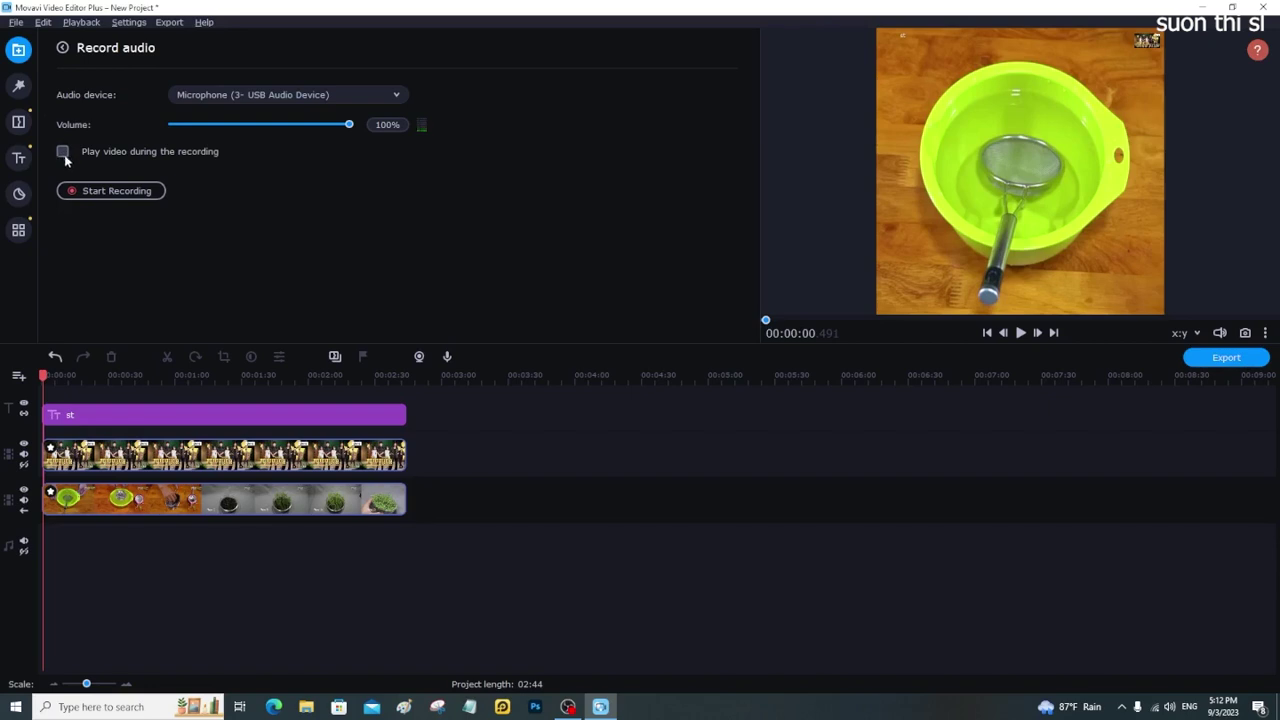
{"action": "left_click", "coordinate": [97, 191]}
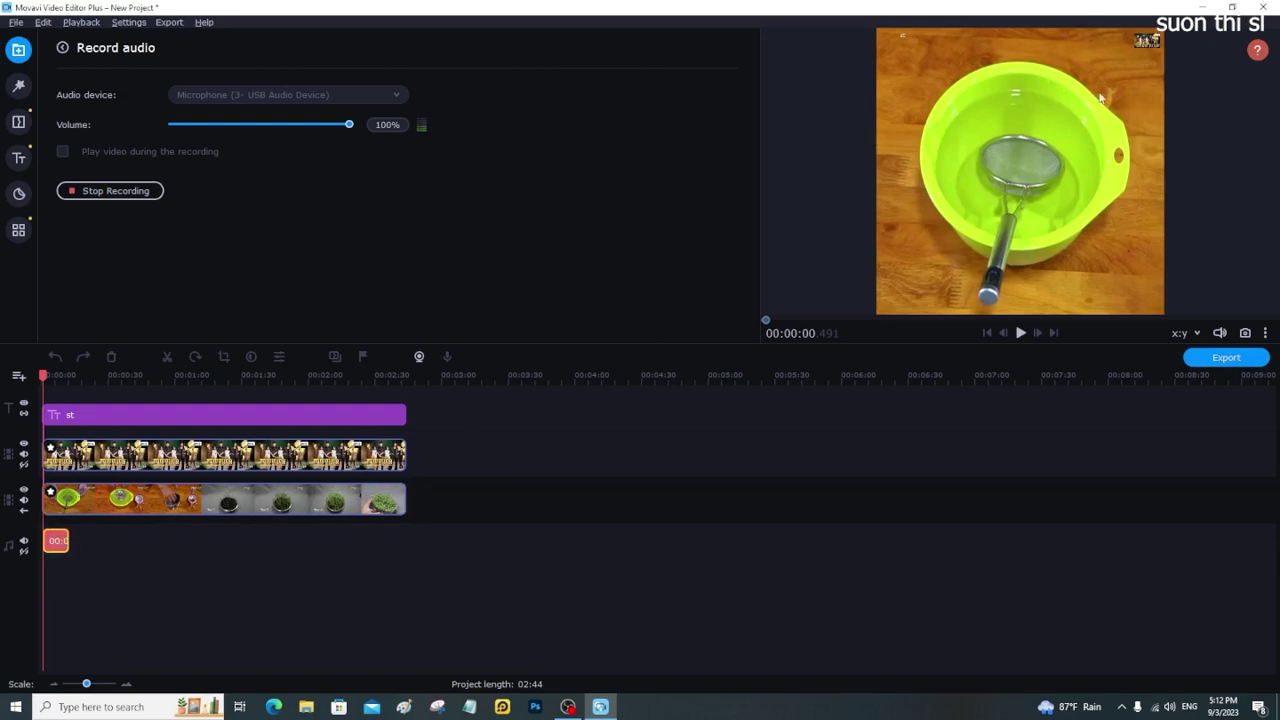
{"action": "left_click", "coordinate": [108, 191]}
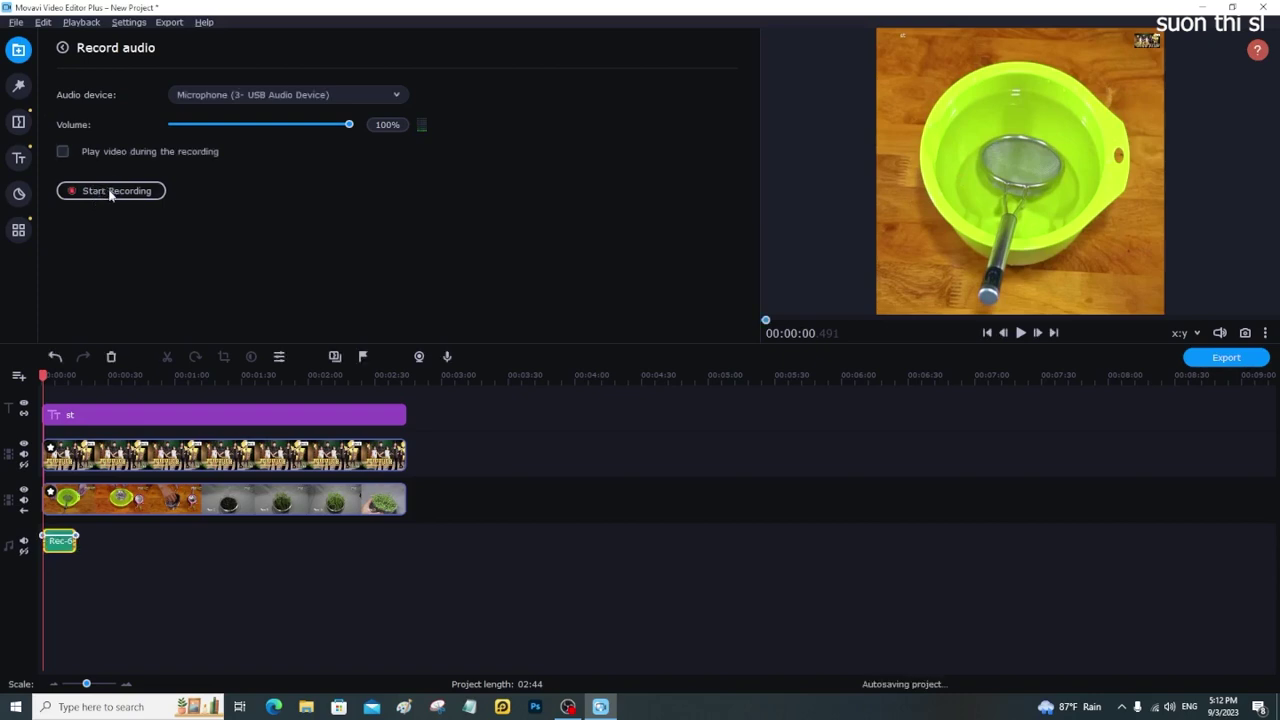
{"action": "left_click", "coordinate": [68, 553]}
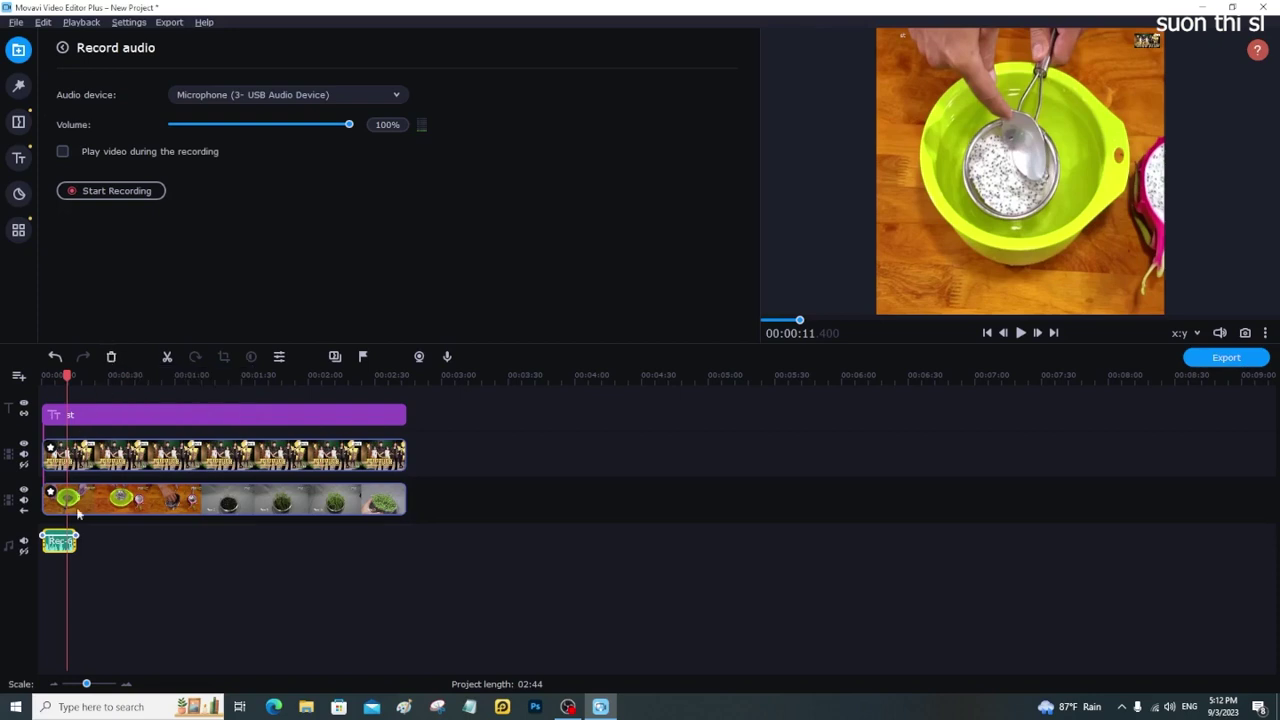
- Split the voice-over clip at 6 seconds after trying and undoing an end trim
{"action": "left_click", "coordinate": [76, 545]}
{"action": "left_click_drag", "start_coordinate": [76, 545], "coordinate": [67, 542]}
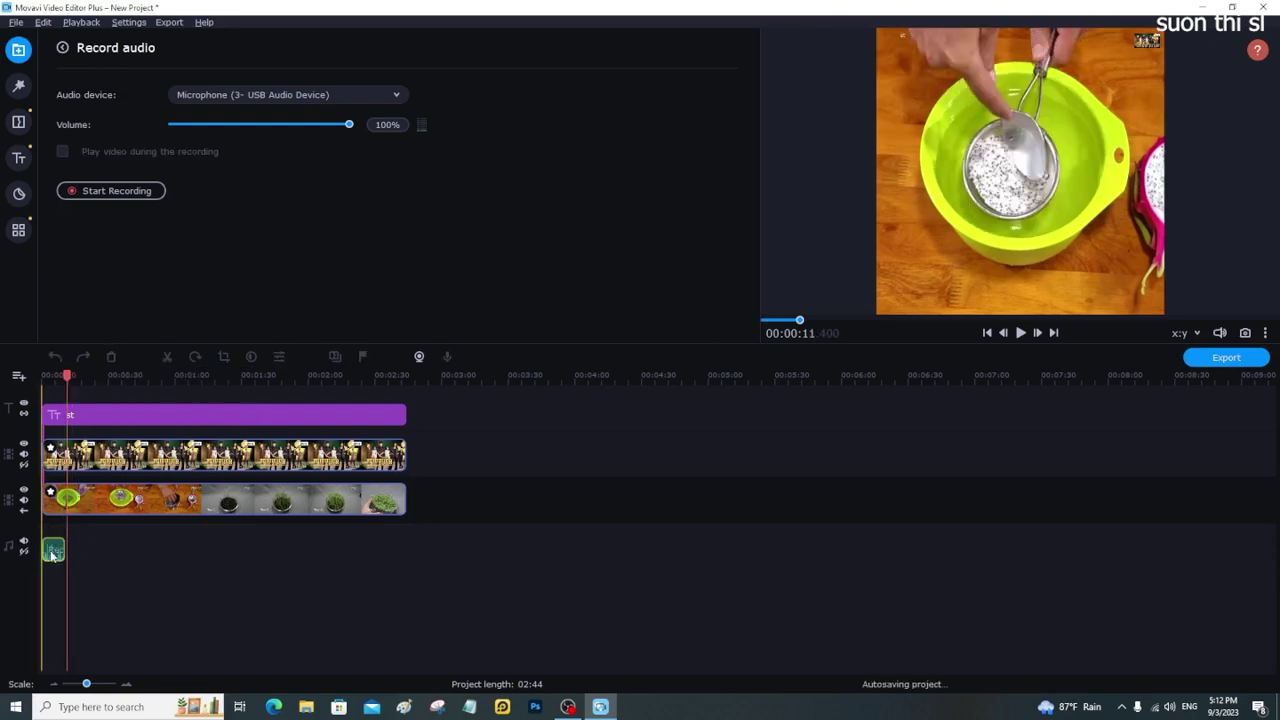
{"action": "key", "text": "ctrl+z"}
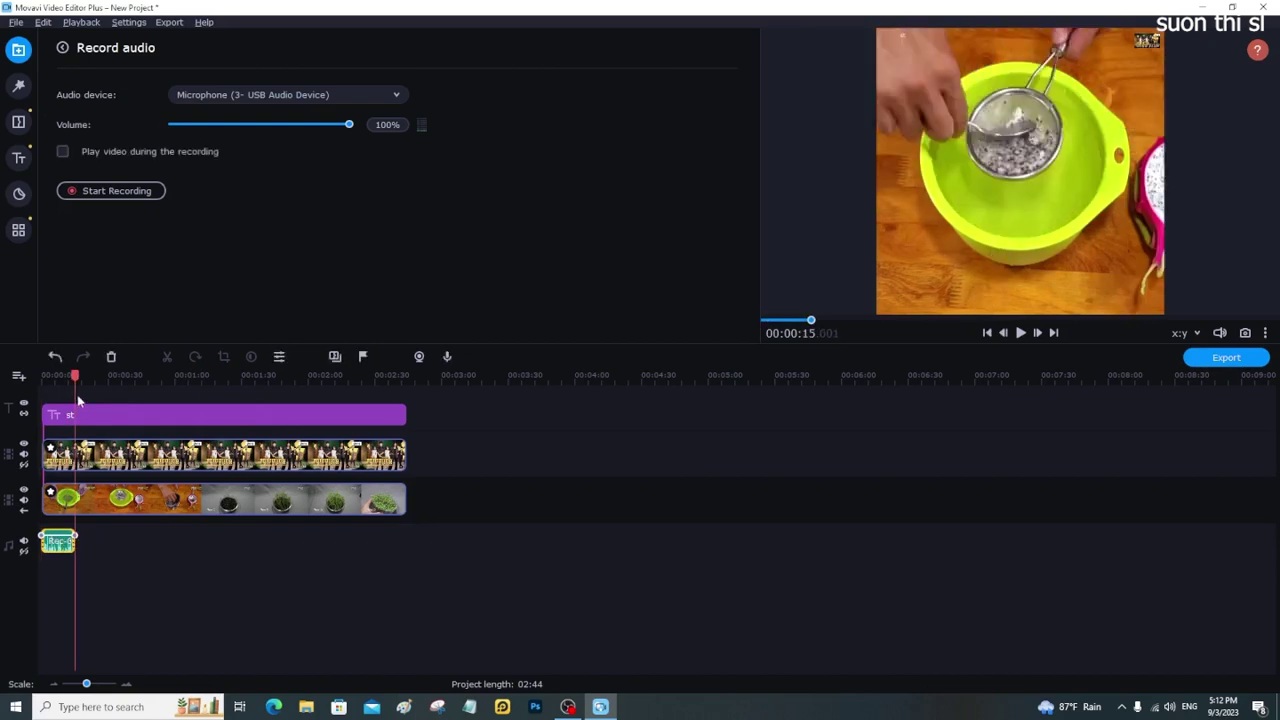
{"action": "left_click_drag", "start_coordinate": [74, 376], "coordinate": [57, 376]}
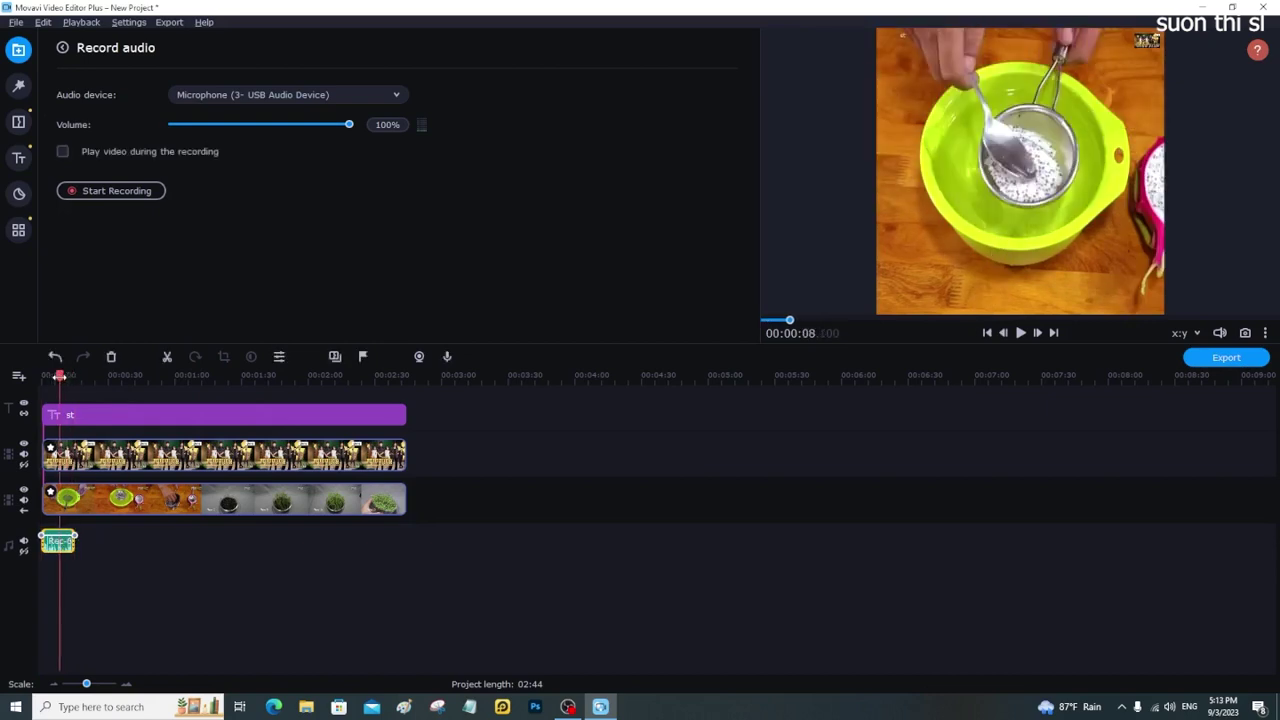
{"action": "left_click", "coordinate": [168, 357]}
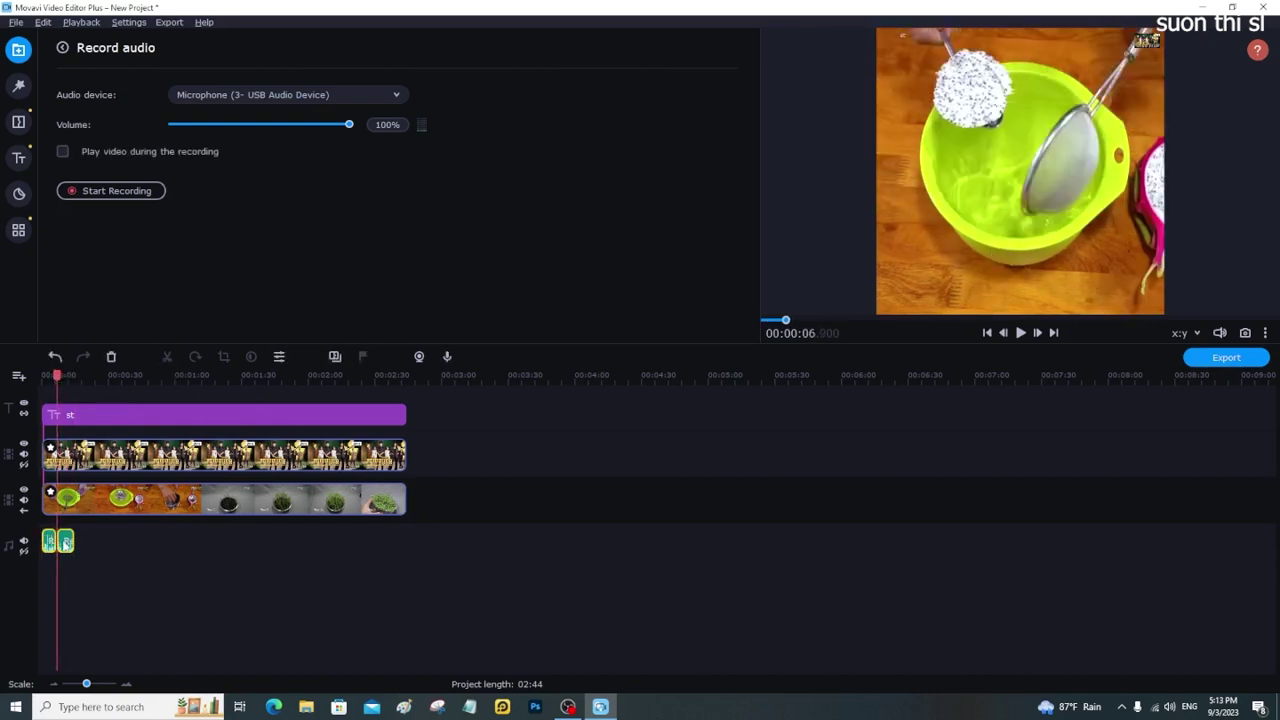
- Delete both voice-over pieces and return the playhead to the project start
{"action": "left_click", "coordinate": [64, 558]}
{"action": "left_click", "coordinate": [63, 544]}
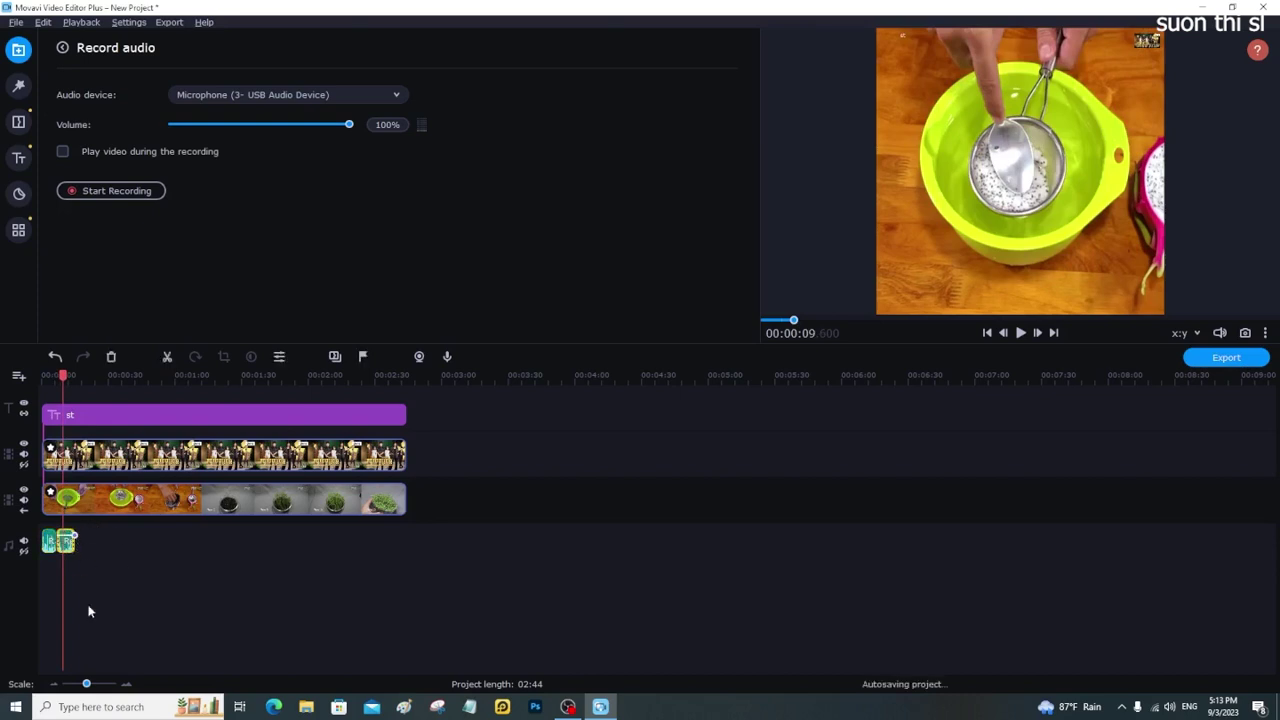
{"action": "left_click_drag", "start_coordinate": [88, 684], "coordinate": [97, 686]}
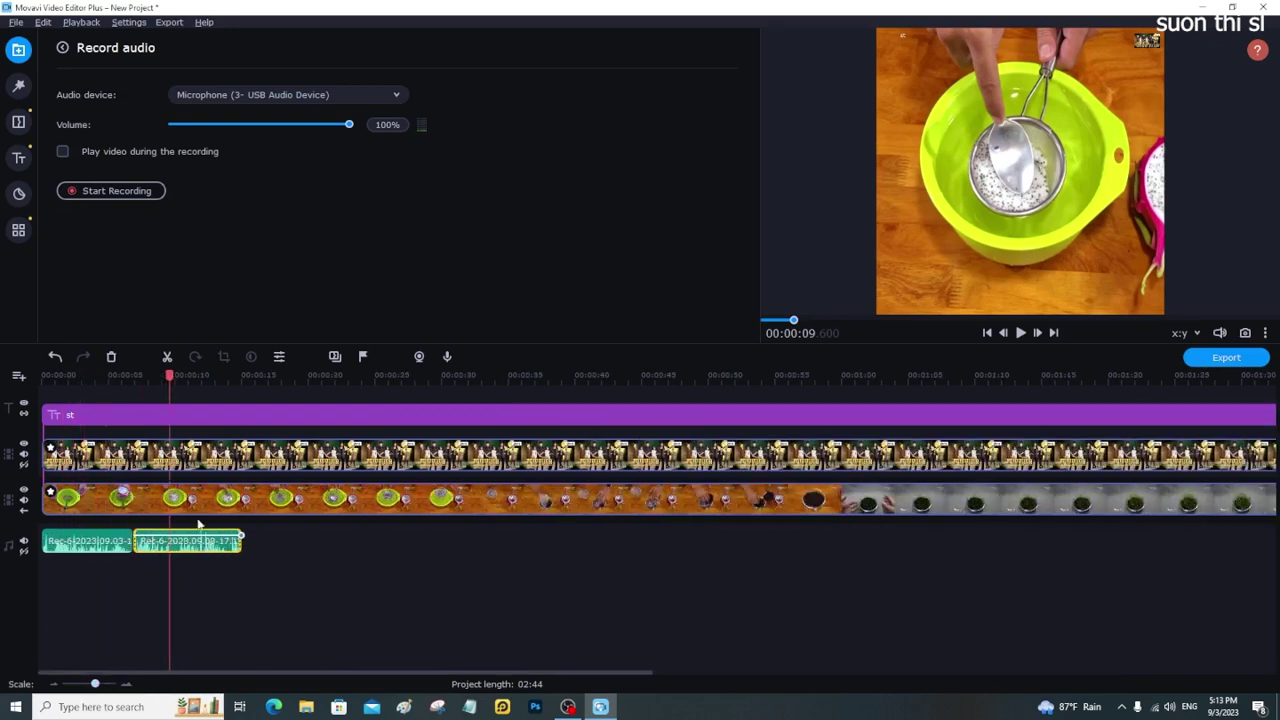
{"action": "left_click", "coordinate": [111, 362]}
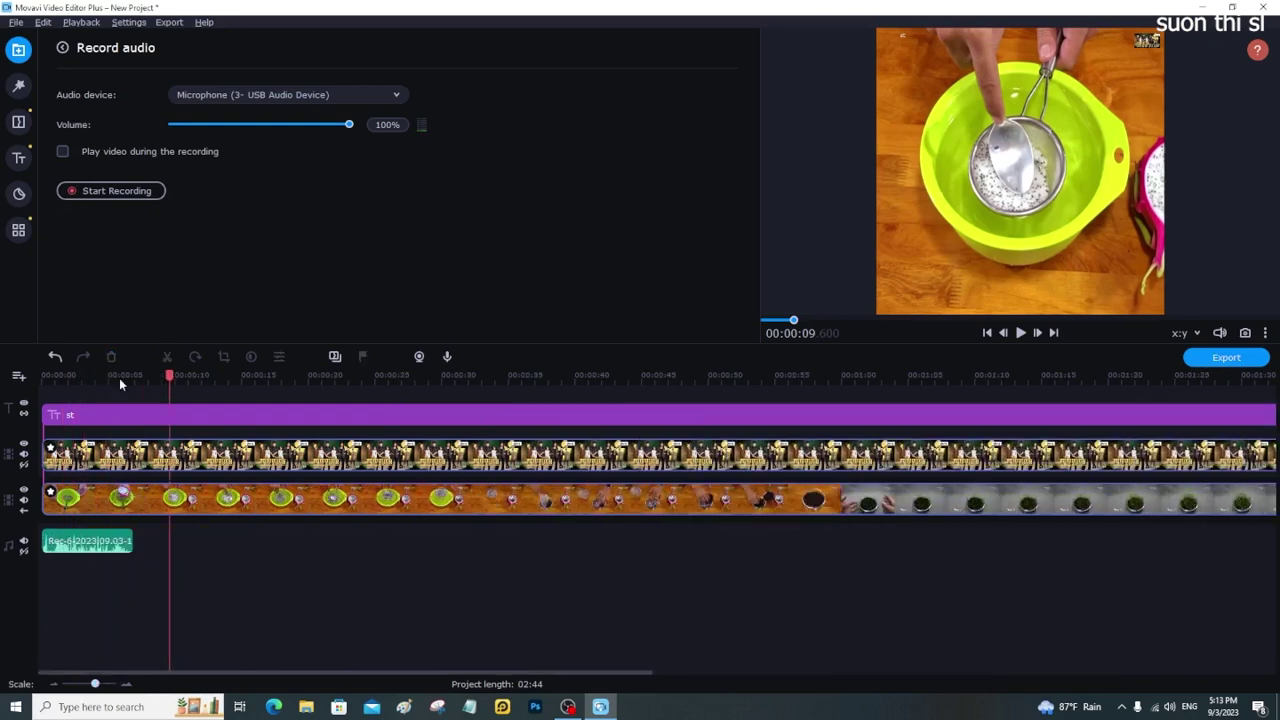
{"action": "left_click", "coordinate": [118, 541]}
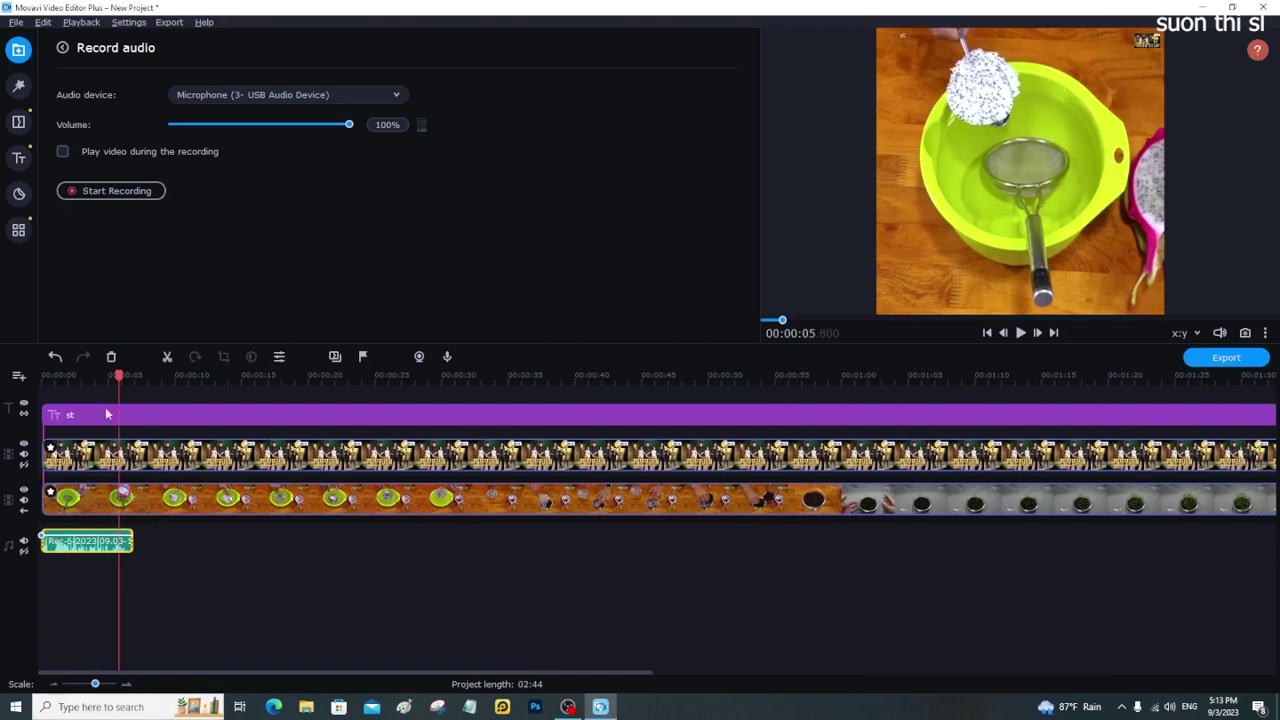
{"action": "left_click", "coordinate": [111, 357]}
{"action": "left_click_drag", "start_coordinate": [118, 377], "coordinate": [2, 395]}
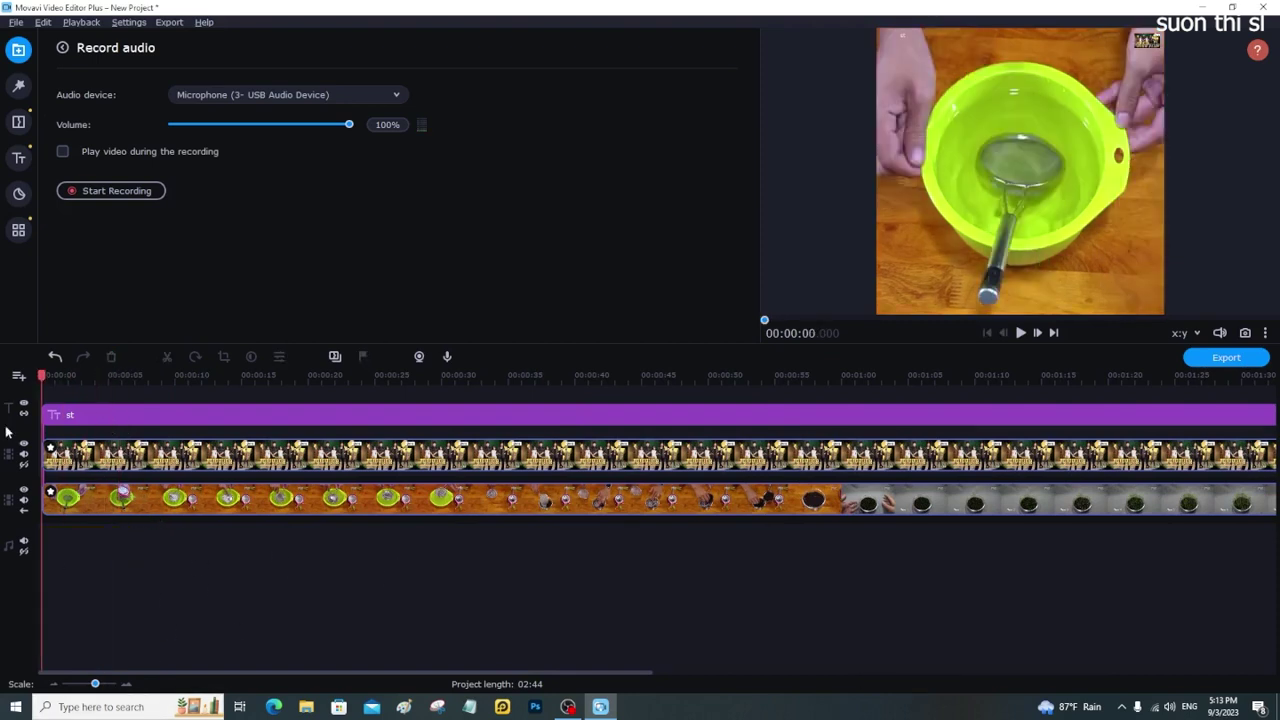
- Record a roughly 16-second voice-over with video playing, move it up a track, then delete it
{"action": "left_click", "coordinate": [63, 151]}
{"action": "left_click", "coordinate": [108, 191]}
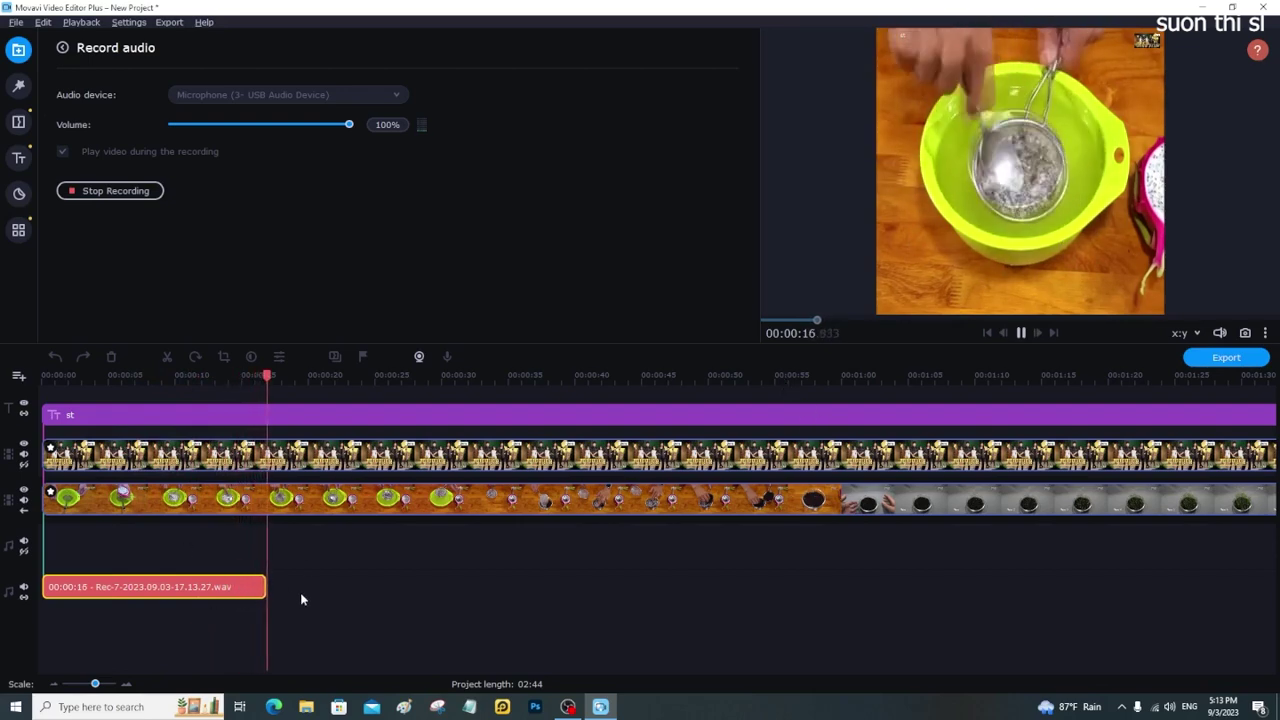
{"action": "key", "text": "space"}
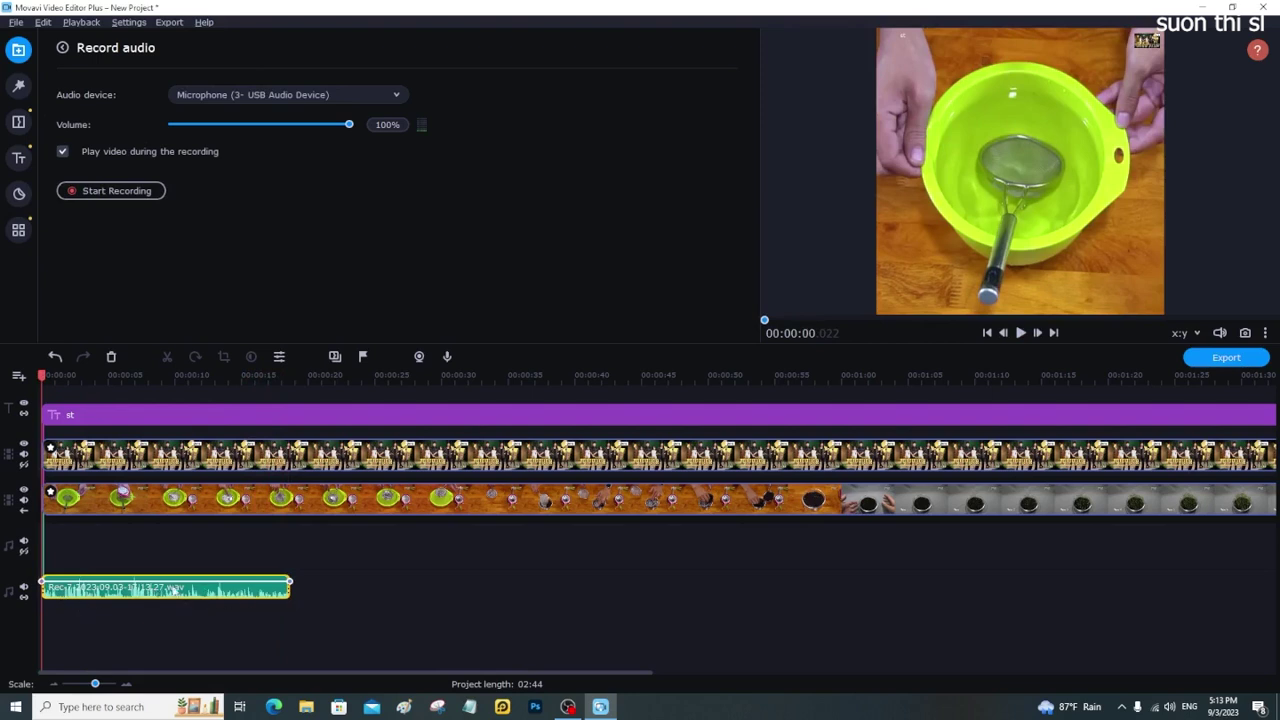
{"action": "left_click_drag", "start_coordinate": [175, 588], "coordinate": [177, 540]}
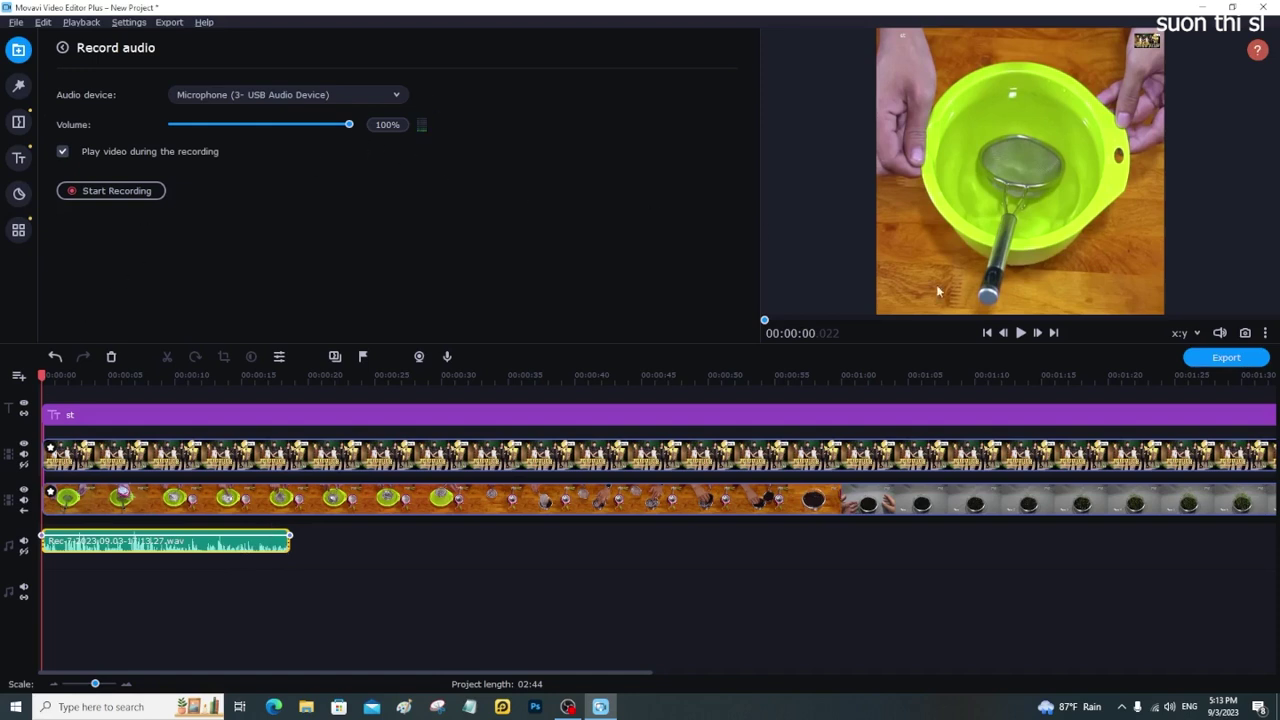
{"action": "left_click", "coordinate": [113, 359]}
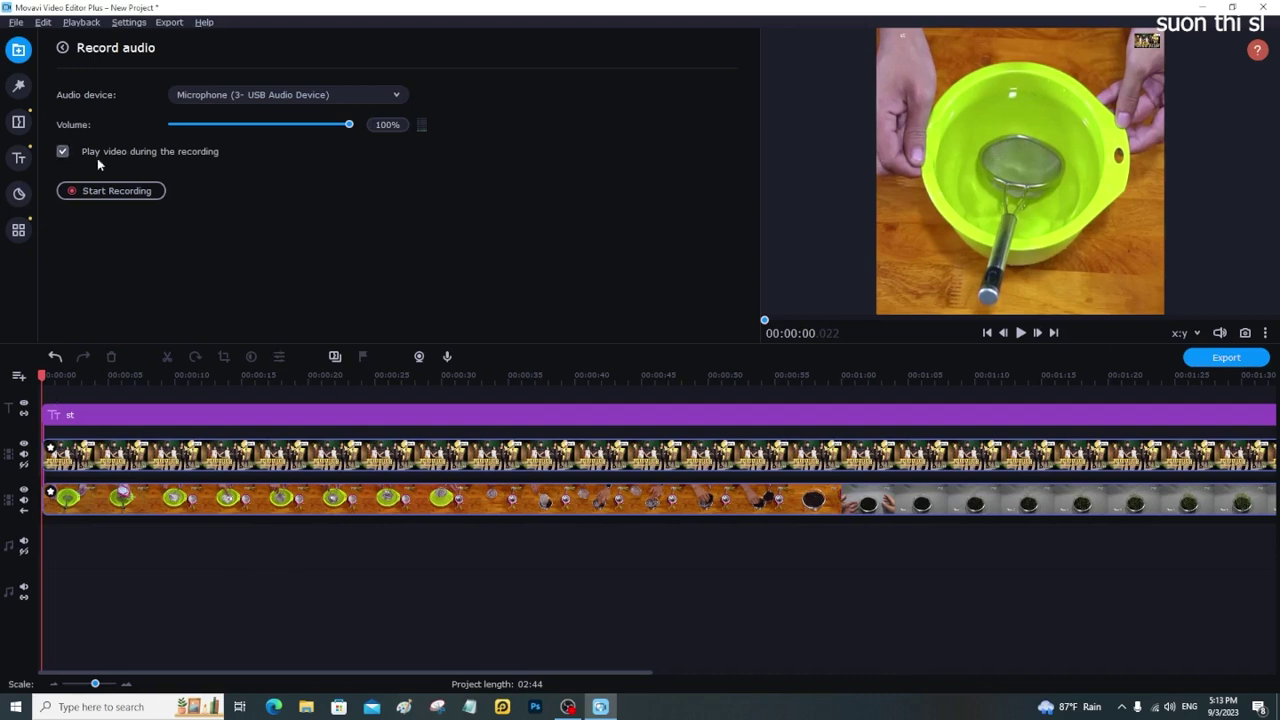
- Show all editing tools and select the bowl-and-strainer food clip on the lower track
{"action": "left_click", "coordinate": [19, 232]}
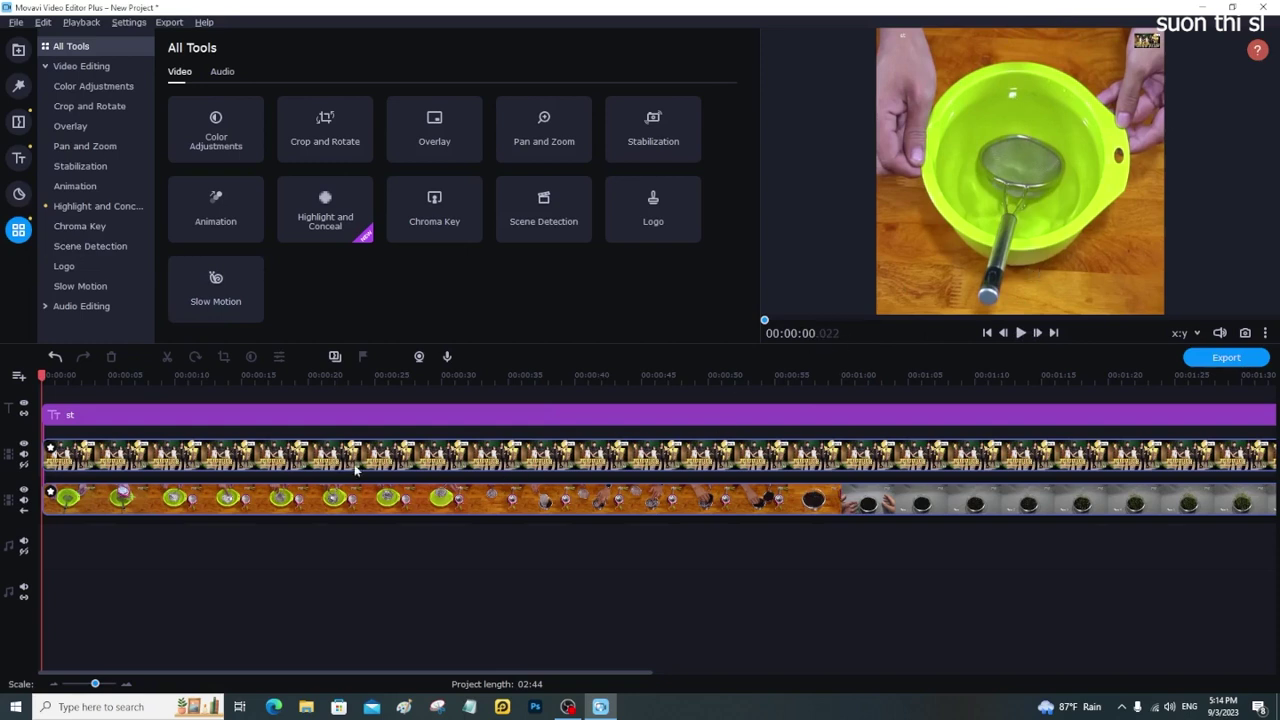
{"action": "left_click", "coordinate": [357, 468]}
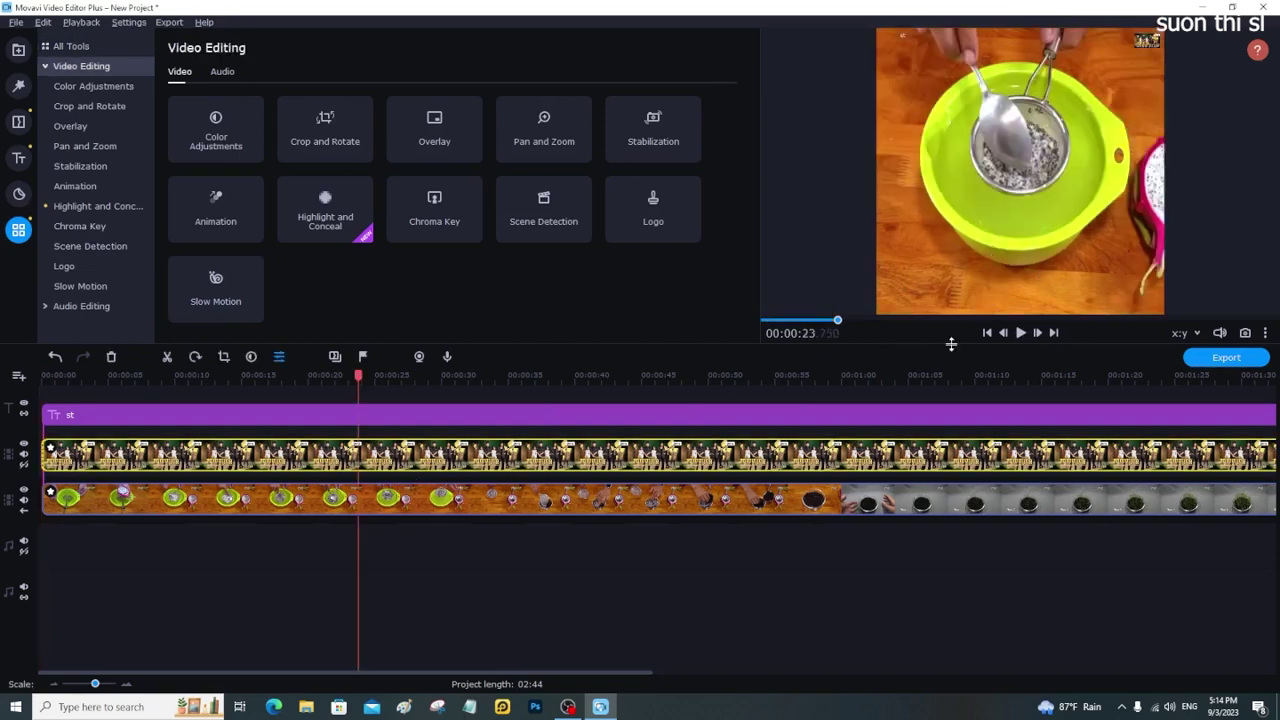
{"action": "left_click", "coordinate": [402, 510]}
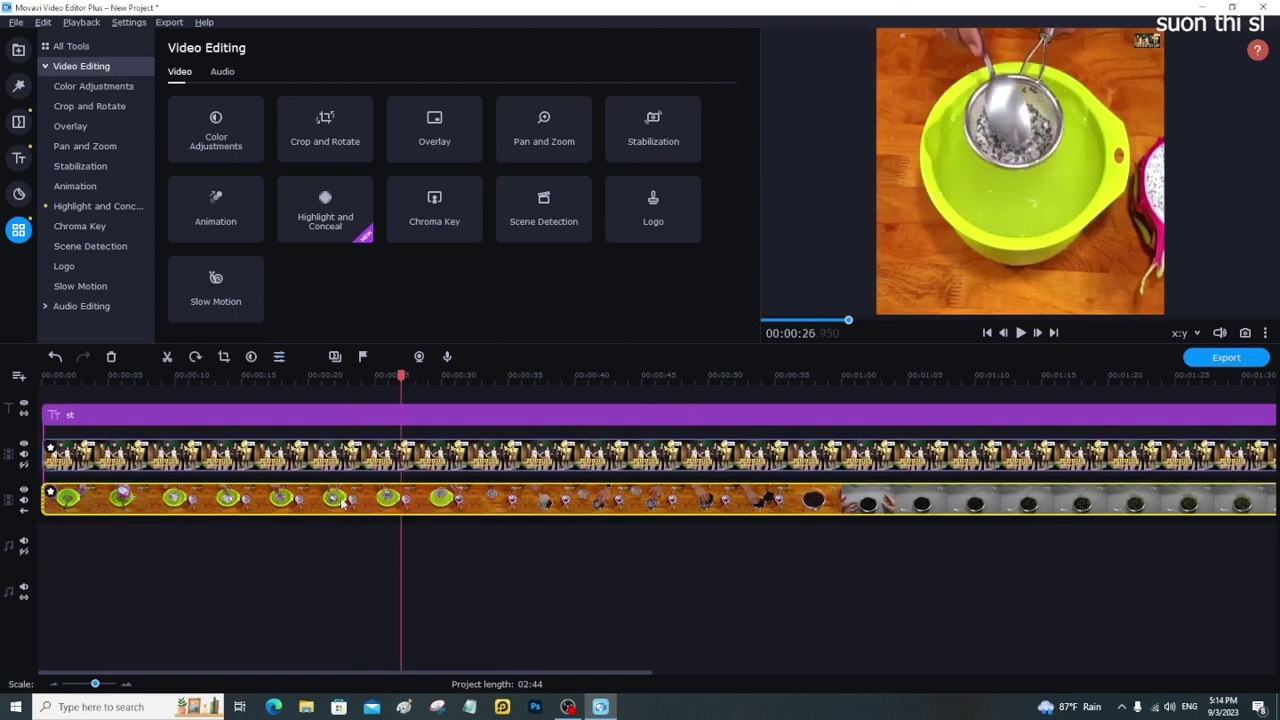
- Narrow the clip's picture in Overlay and drag the food .mp4 from Media Bin onto a new track
{"action": "left_click", "coordinate": [89, 128]}
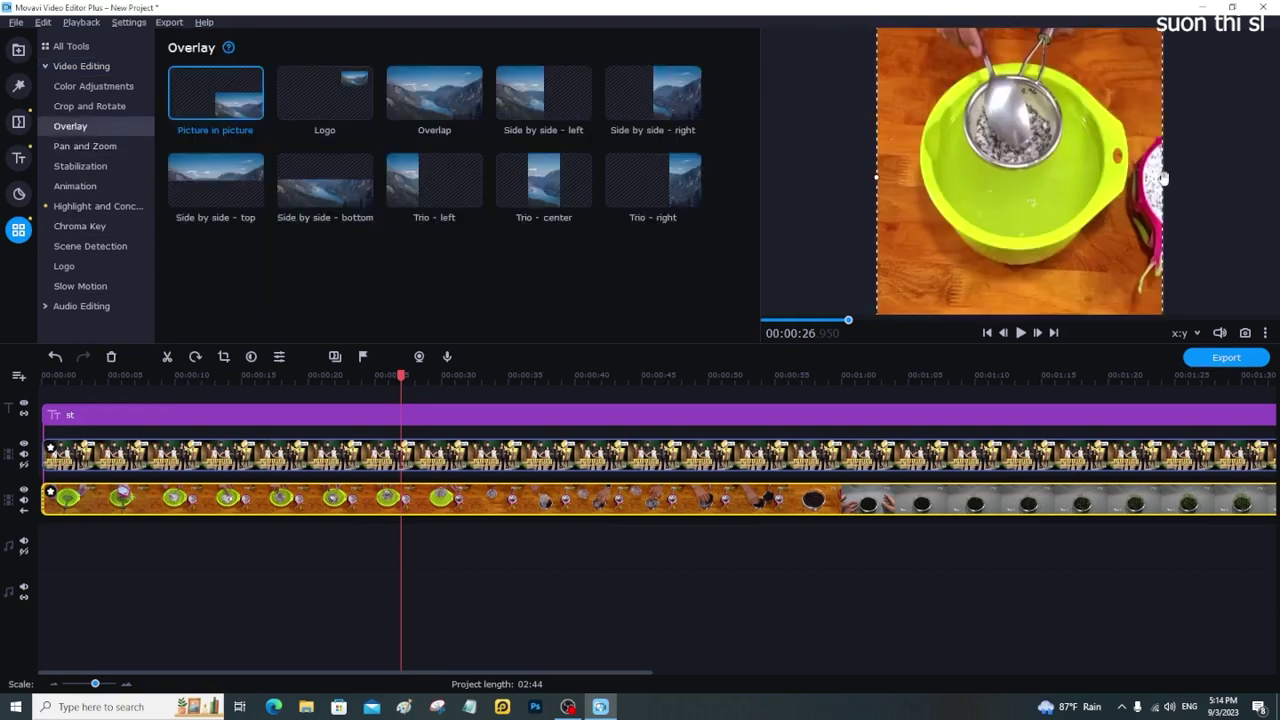
{"action": "mouse_move", "coordinate": [1163, 178]}
{"action": "left_mouse_down"}
{"action": "mouse_move", "coordinate": [1016, 207]}
{"action": "mouse_move", "coordinate": [1024, 185]}
{"action": "left_mouse_up"}
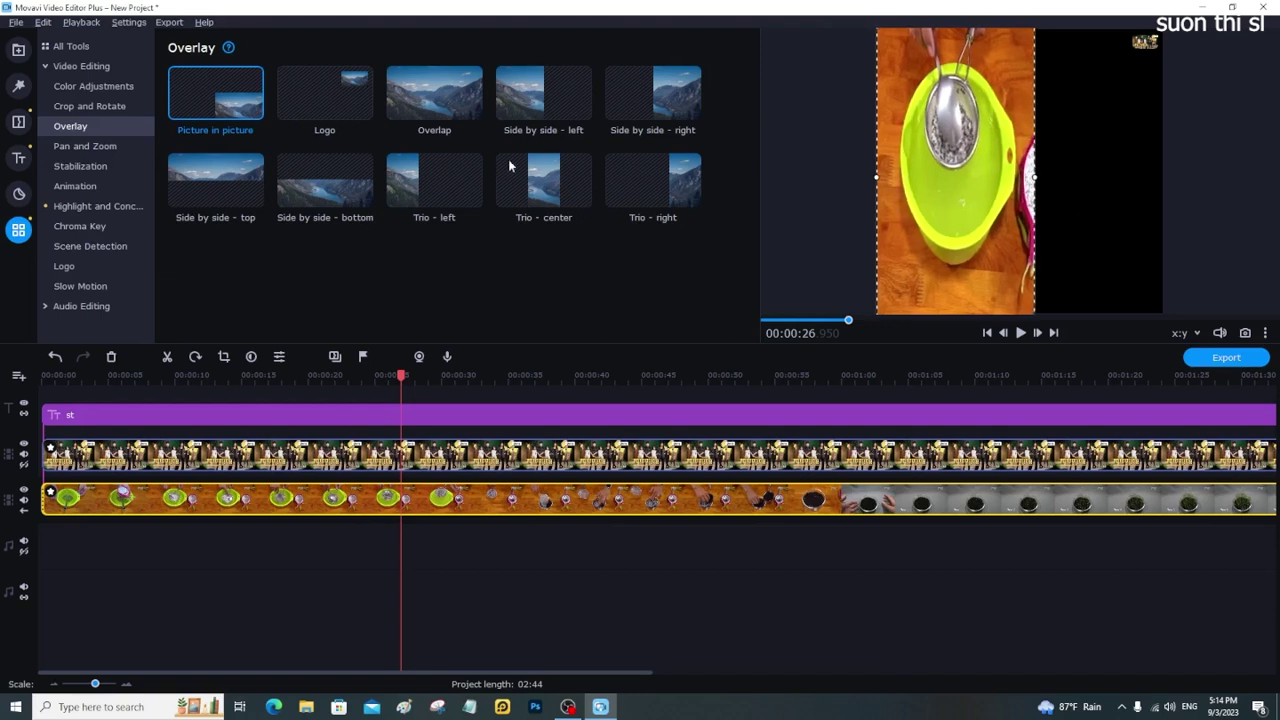
{"action": "left_click", "coordinate": [12, 58]}
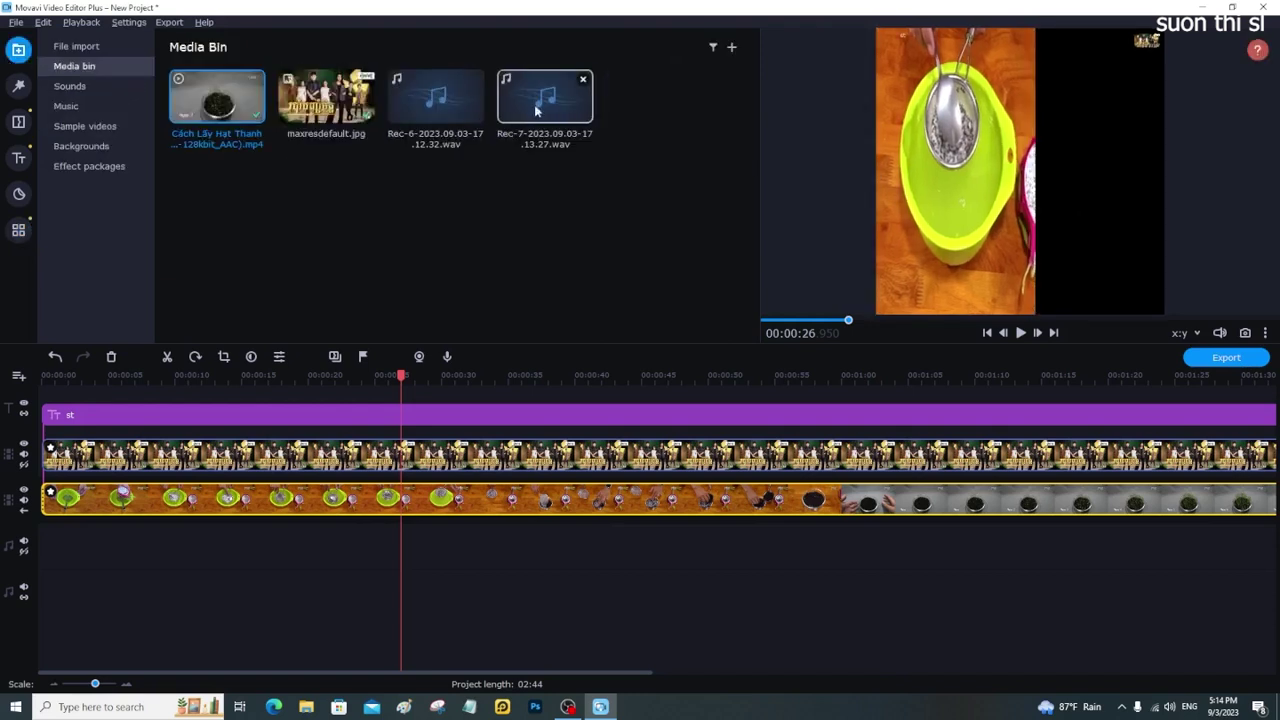
{"action": "mouse_move", "coordinate": [200, 116]}
{"action": "left_mouse_down"}
{"action": "mouse_move", "coordinate": [25, 435]}
{"action": "mouse_move", "coordinate": [43, 418]}
{"action": "mouse_move", "coordinate": [45, 480]}
{"action": "left_mouse_up"}
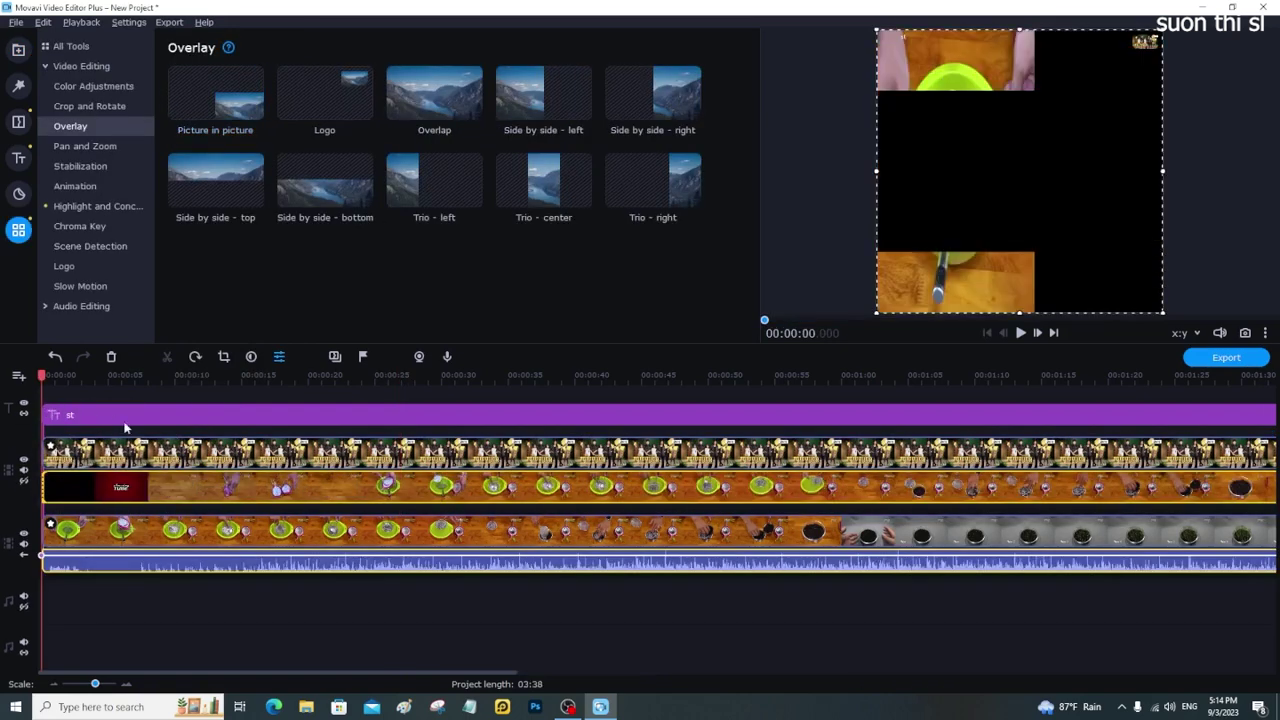
- Preview the stacked clips around 00:00:22 and 00:00:42
{"action": "left_click", "coordinate": [1020, 332]}
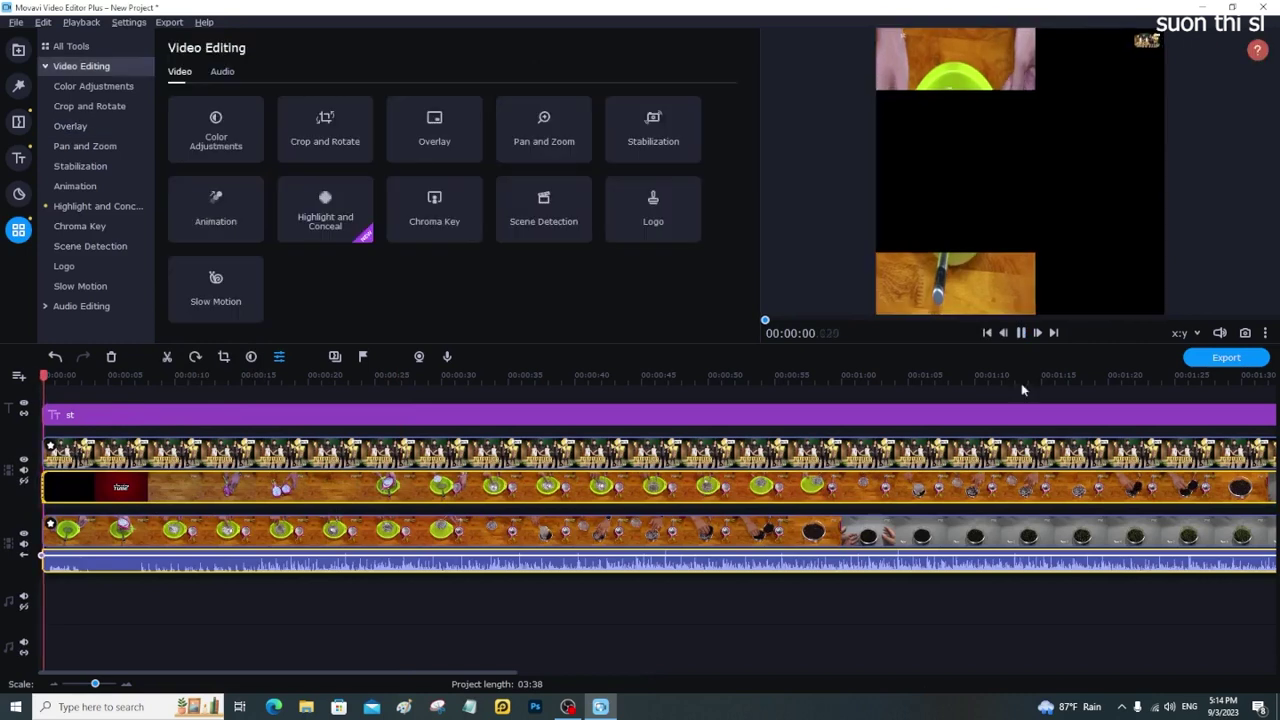
{"action": "left_click", "coordinate": [340, 376]}
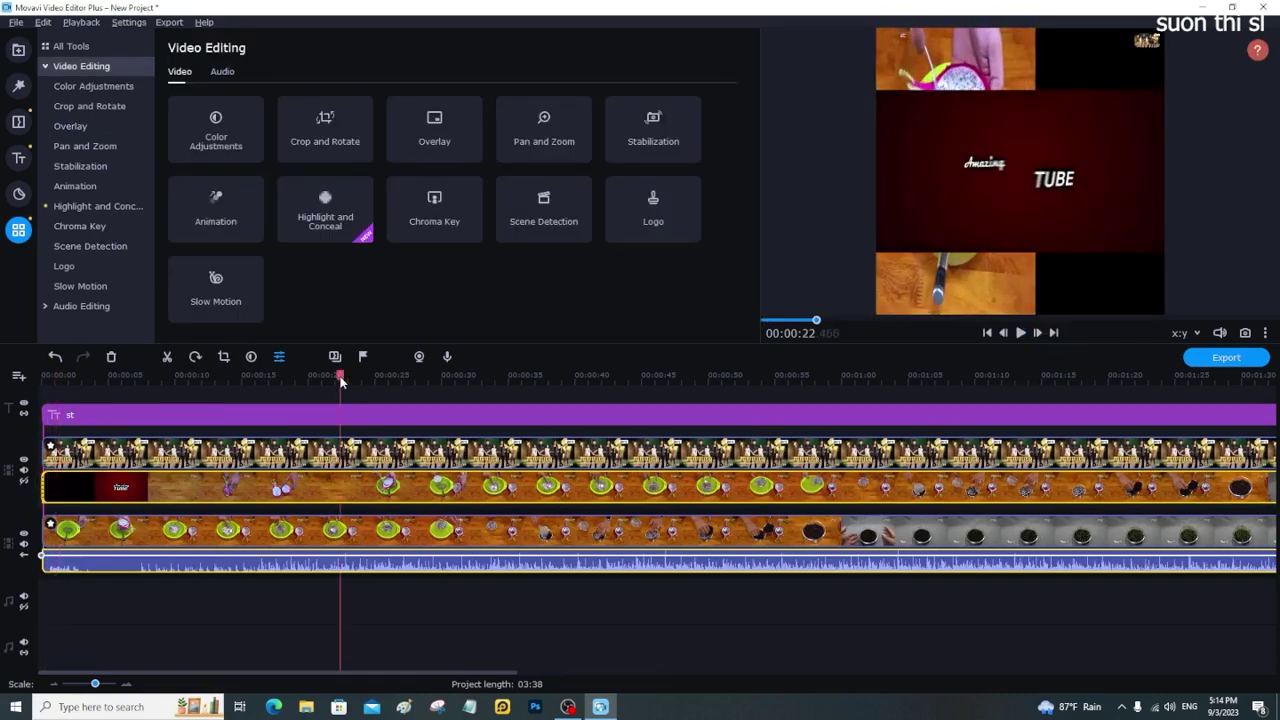
{"action": "key", "text": "space"}
{"action": "key", "text": "space"}
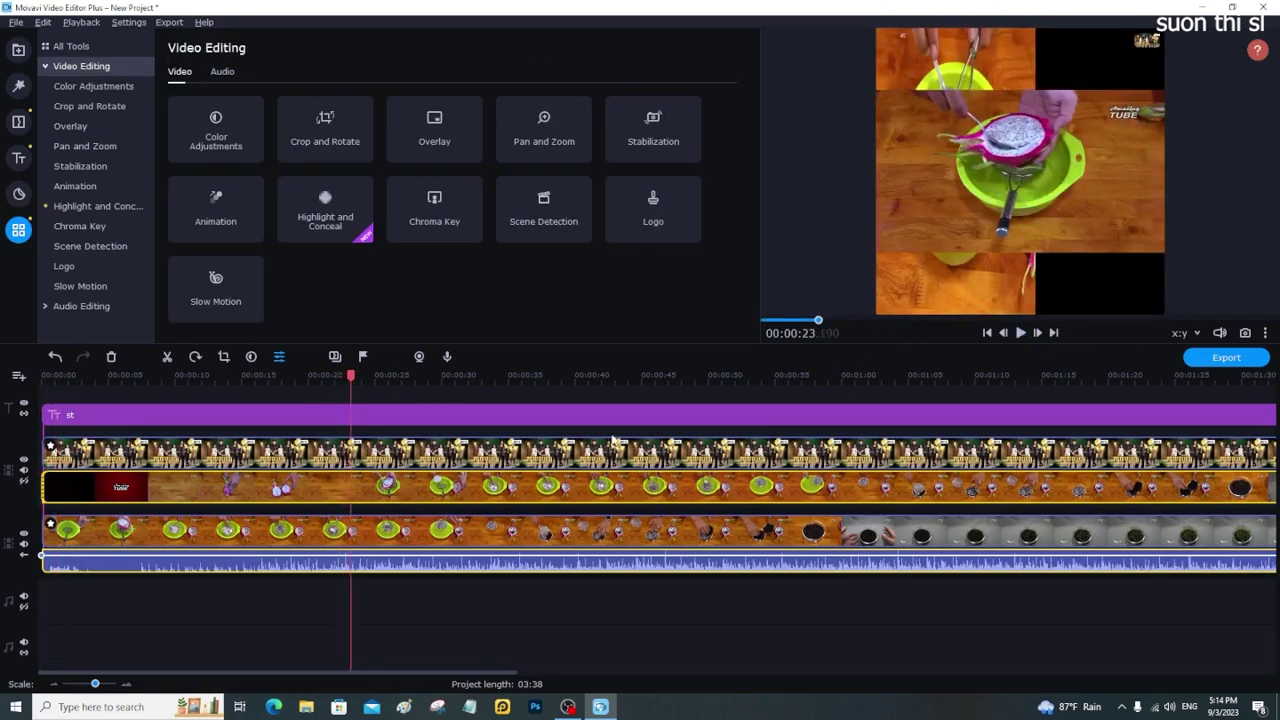
{"action": "left_click", "coordinate": [613, 508]}
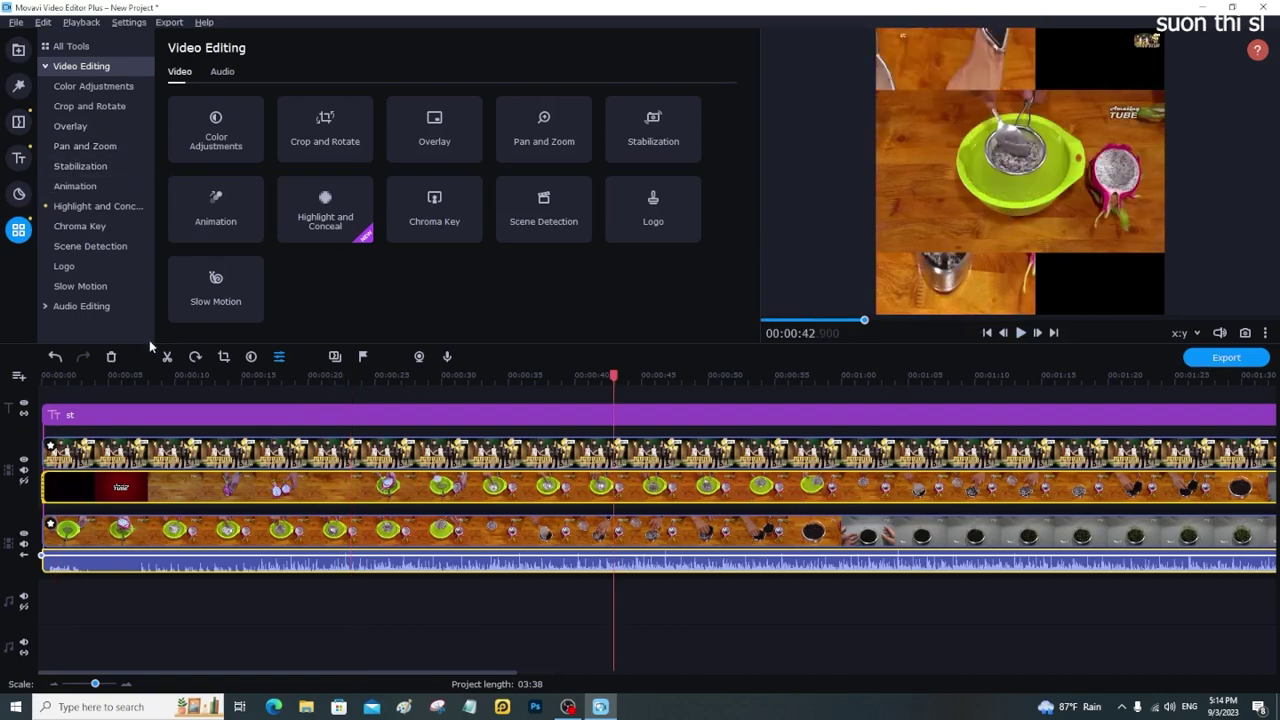
- Crop away the left side of the overlay clip's frame and apply the crop
{"action": "left_click", "coordinate": [222, 360]}
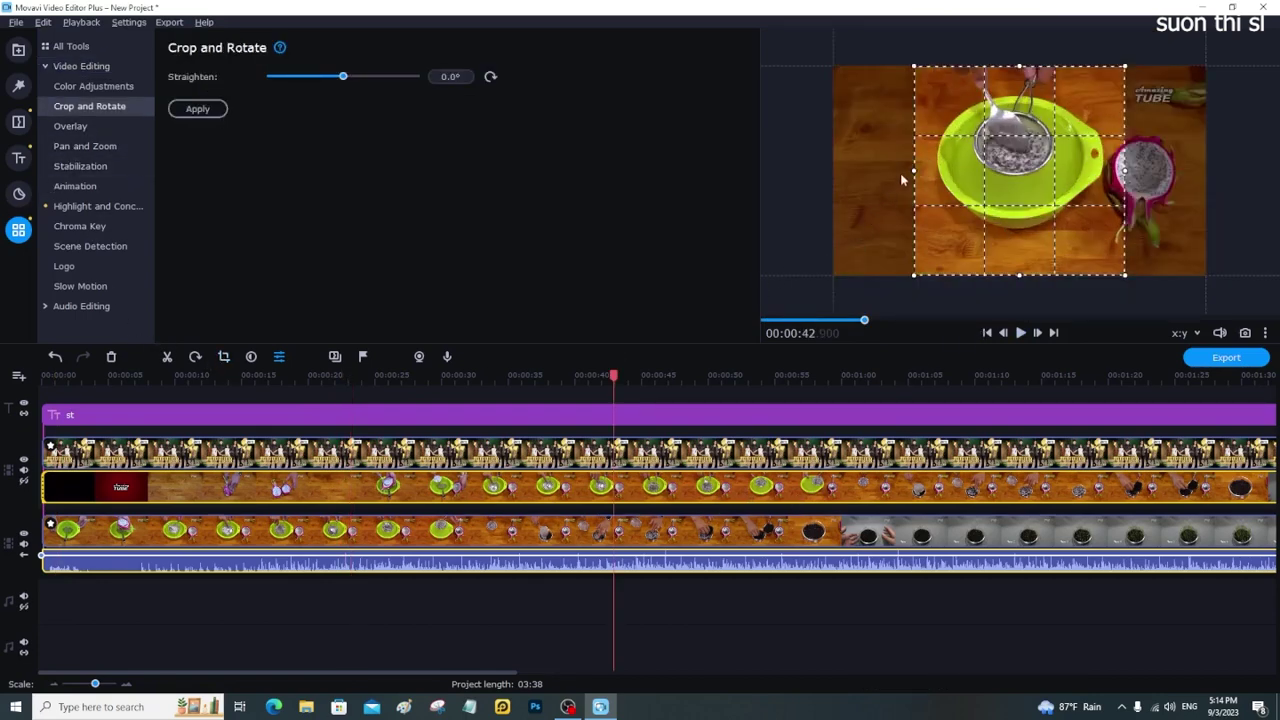
{"action": "left_click_drag", "start_coordinate": [916, 167], "coordinate": [946, 167]}
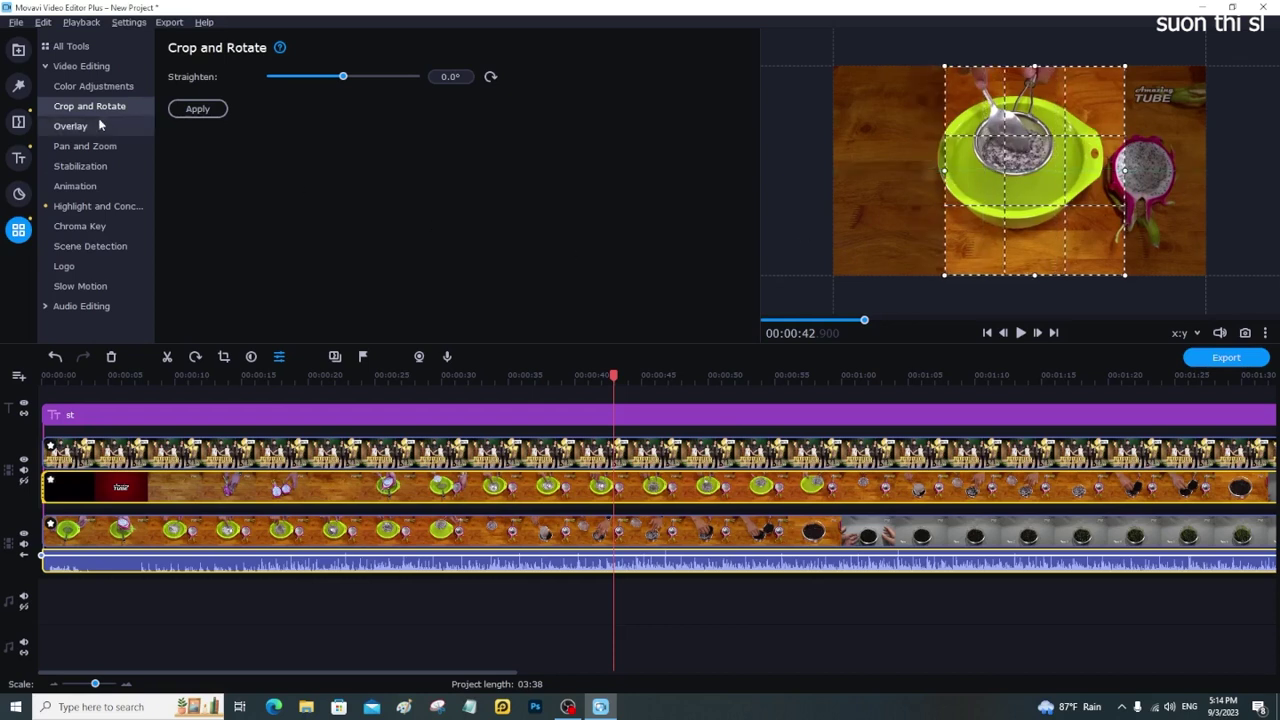
{"action": "left_click", "coordinate": [198, 108]}
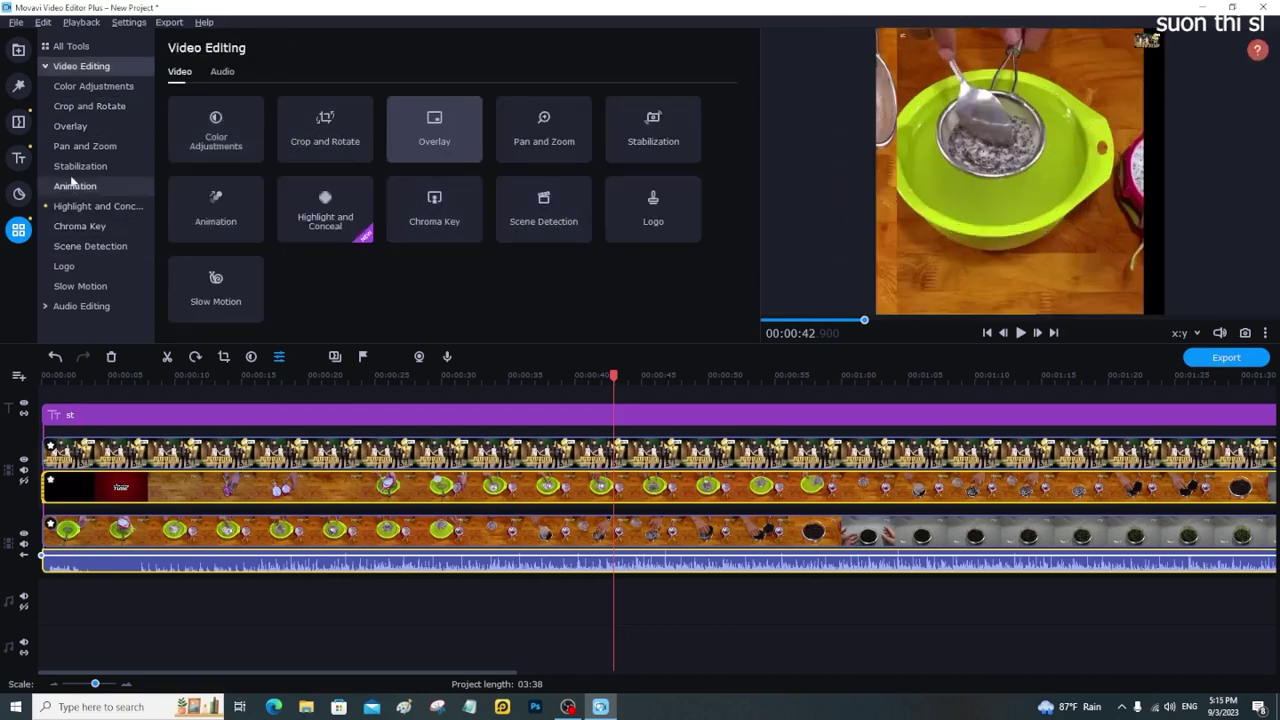
- Resize and shift the overlay to the right half beside the base video, then preview
{"action": "left_click", "coordinate": [102, 127]}
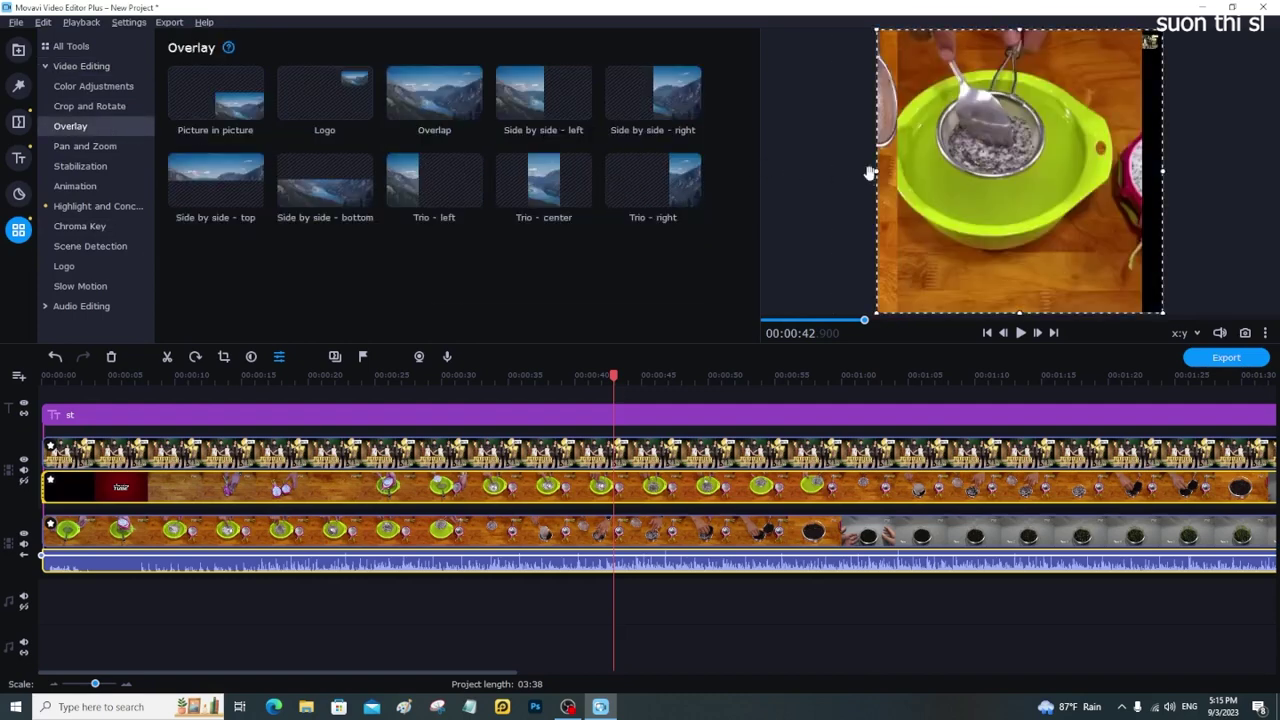
{"action": "left_click_drag", "start_coordinate": [877, 175], "coordinate": [1004, 171]}
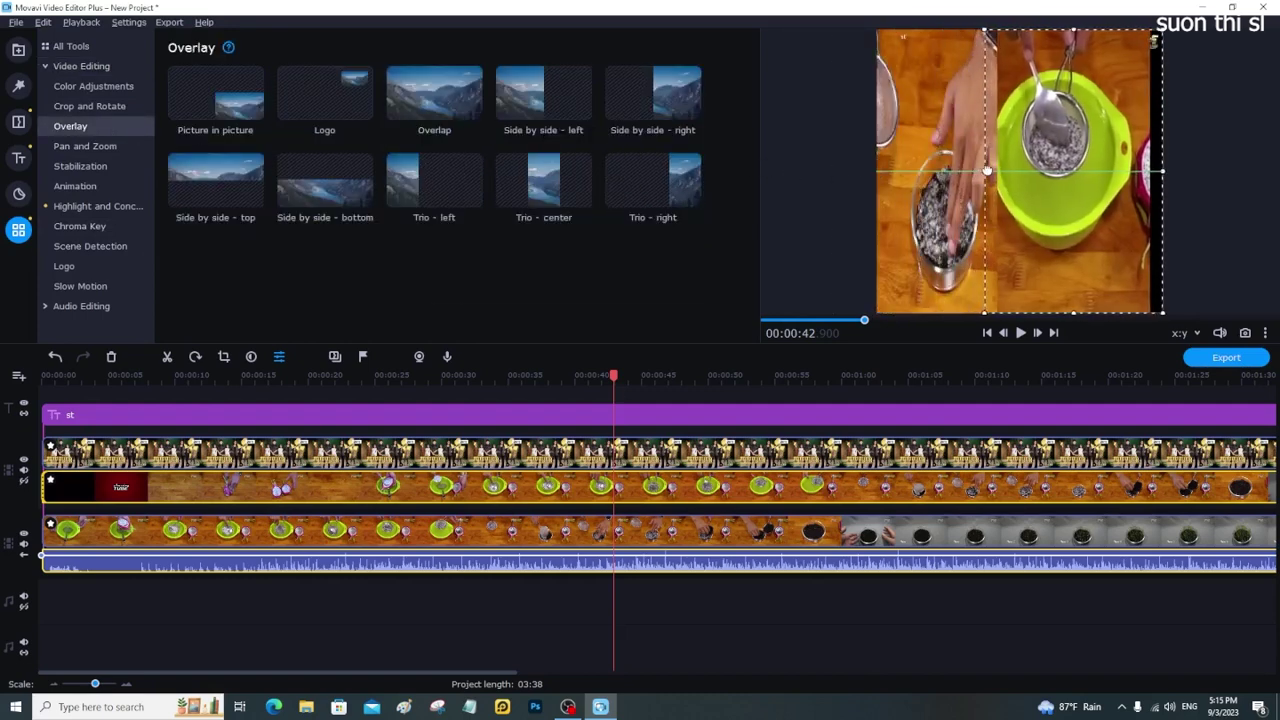
{"action": "mouse_move", "coordinate": [1046, 228]}
{"action": "left_mouse_down"}
{"action": "mouse_move", "coordinate": [1071, 226]}
{"action": "mouse_move", "coordinate": [1035, 220]}
{"action": "left_mouse_up"}
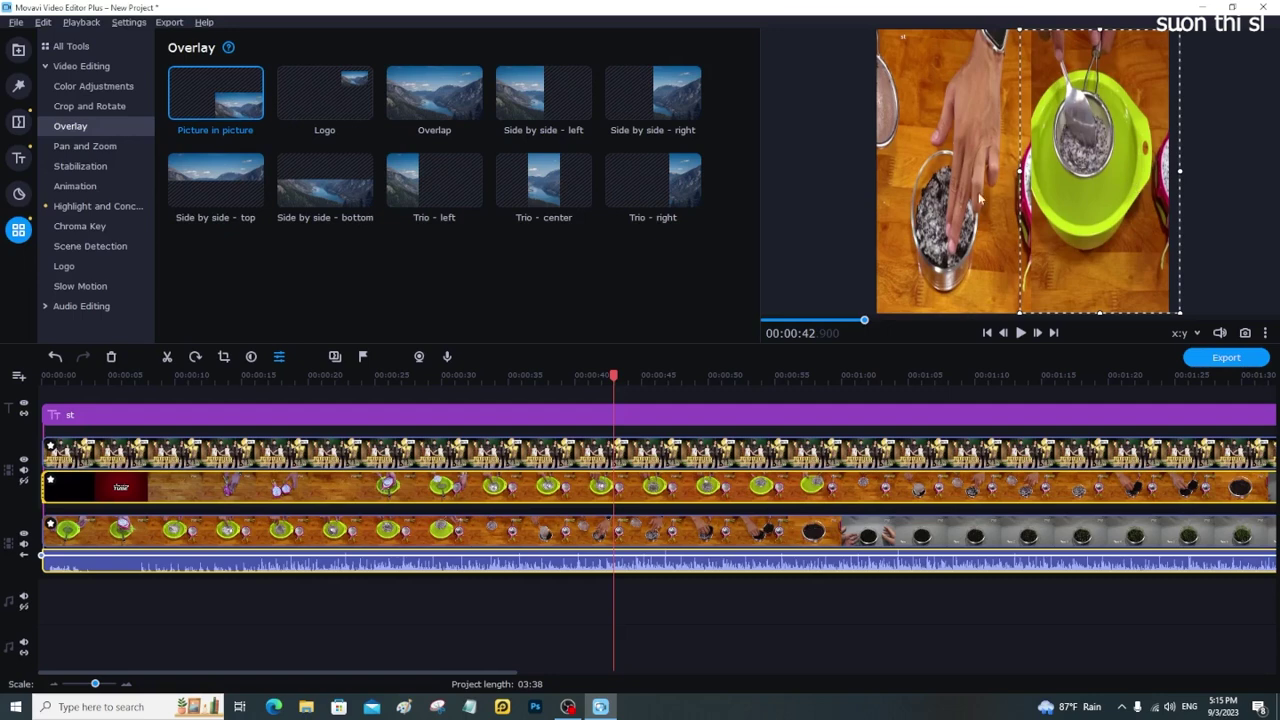
{"action": "left_click", "coordinate": [777, 618]}
{"action": "key", "text": "space"}
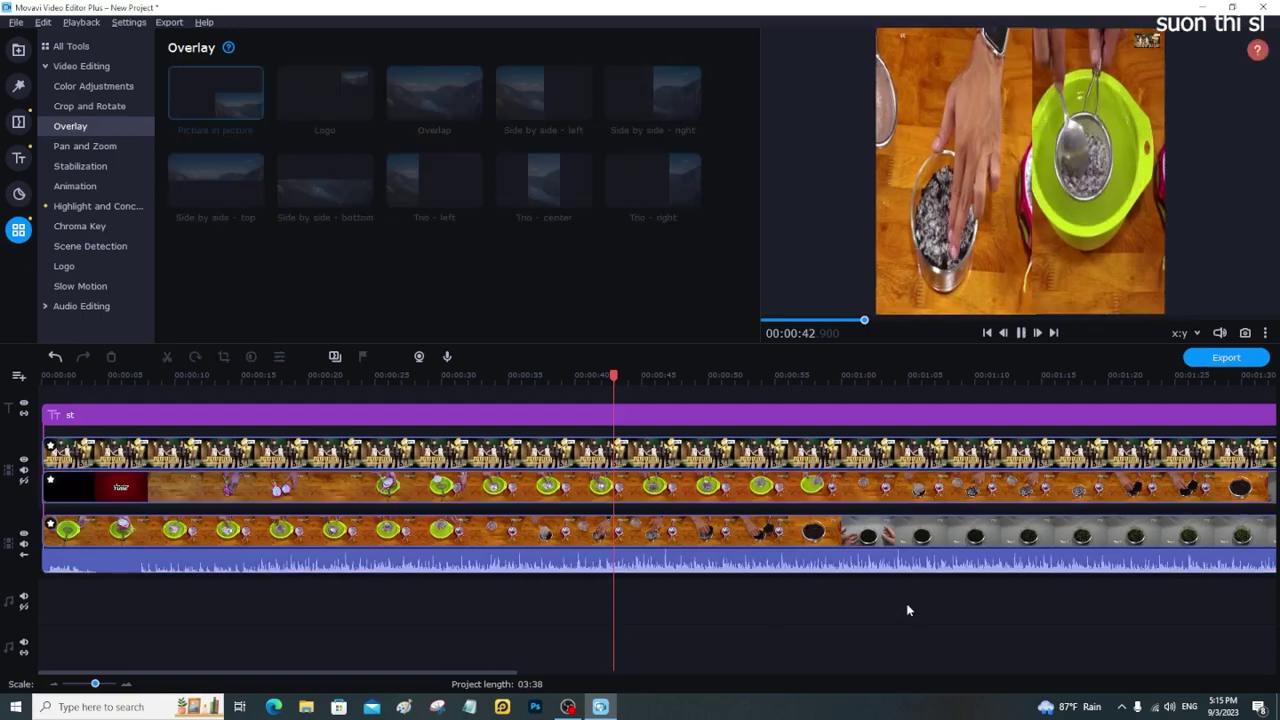
{"action": "key", "text": "space"}
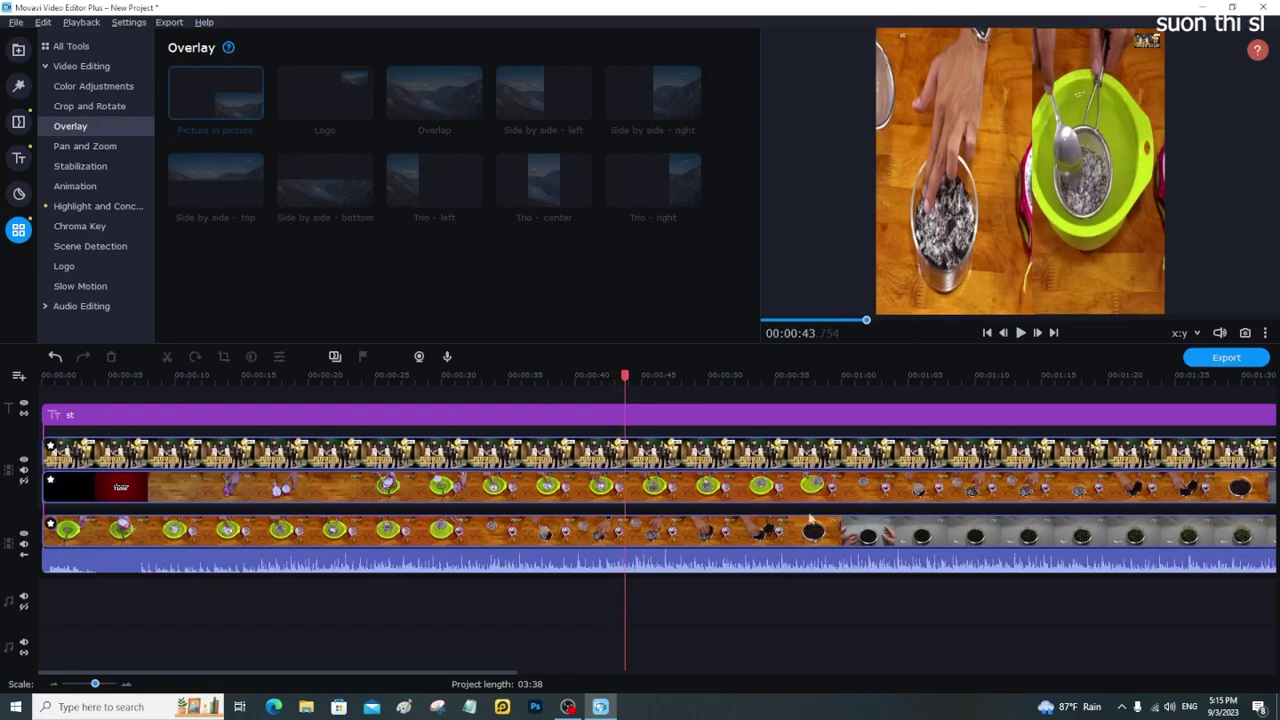
- Delete the original clip's audio and play back the result
{"action": "left_click", "coordinate": [877, 568]}
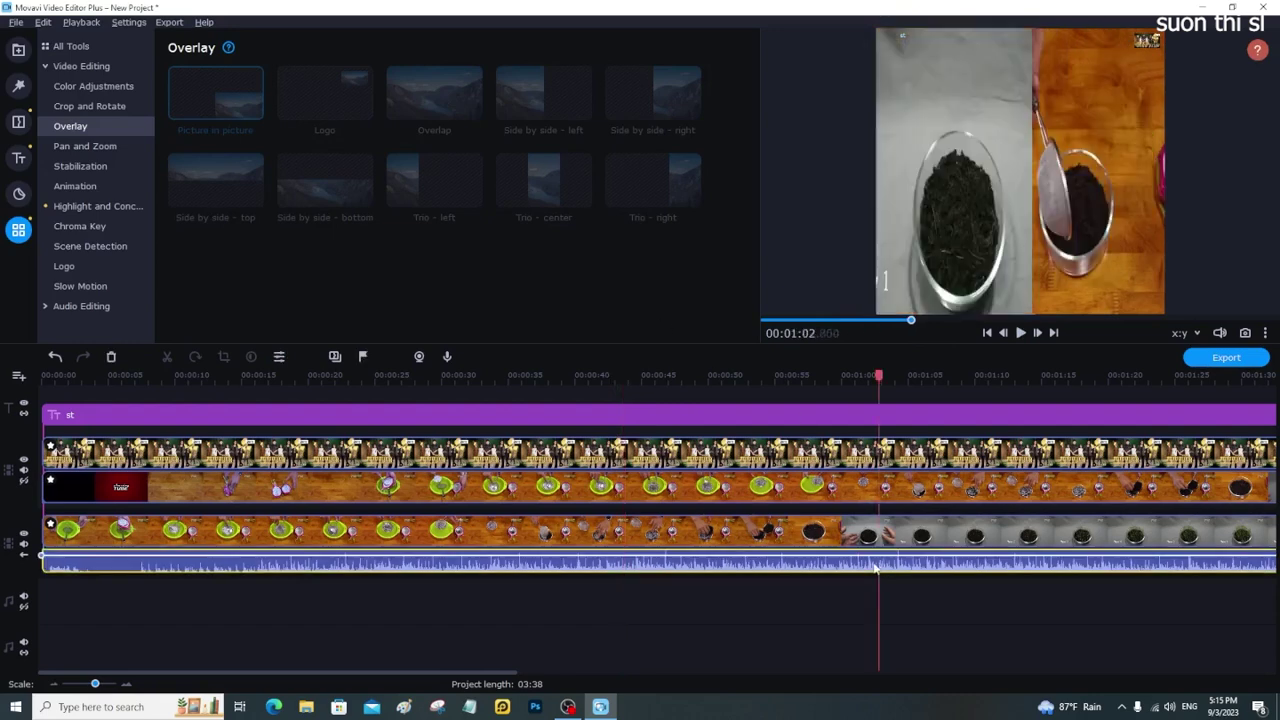
{"action": "left_click", "coordinate": [112, 359]}
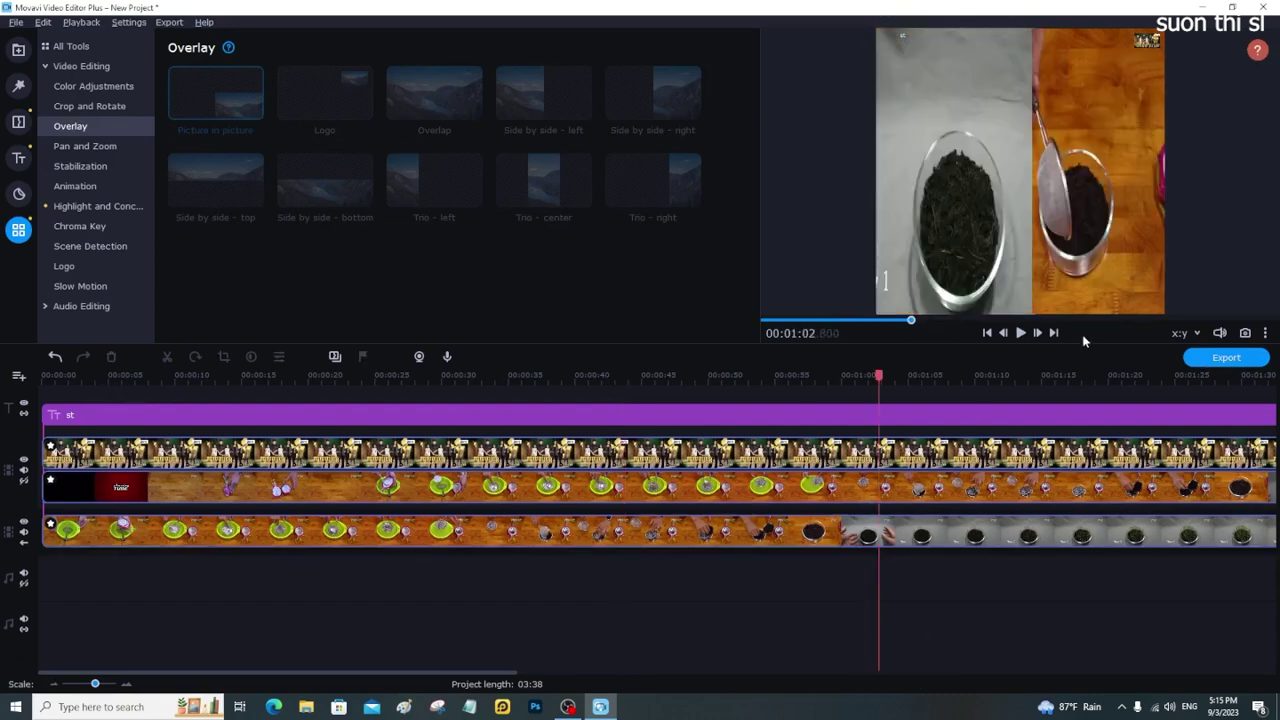
{"action": "key", "text": "space"}
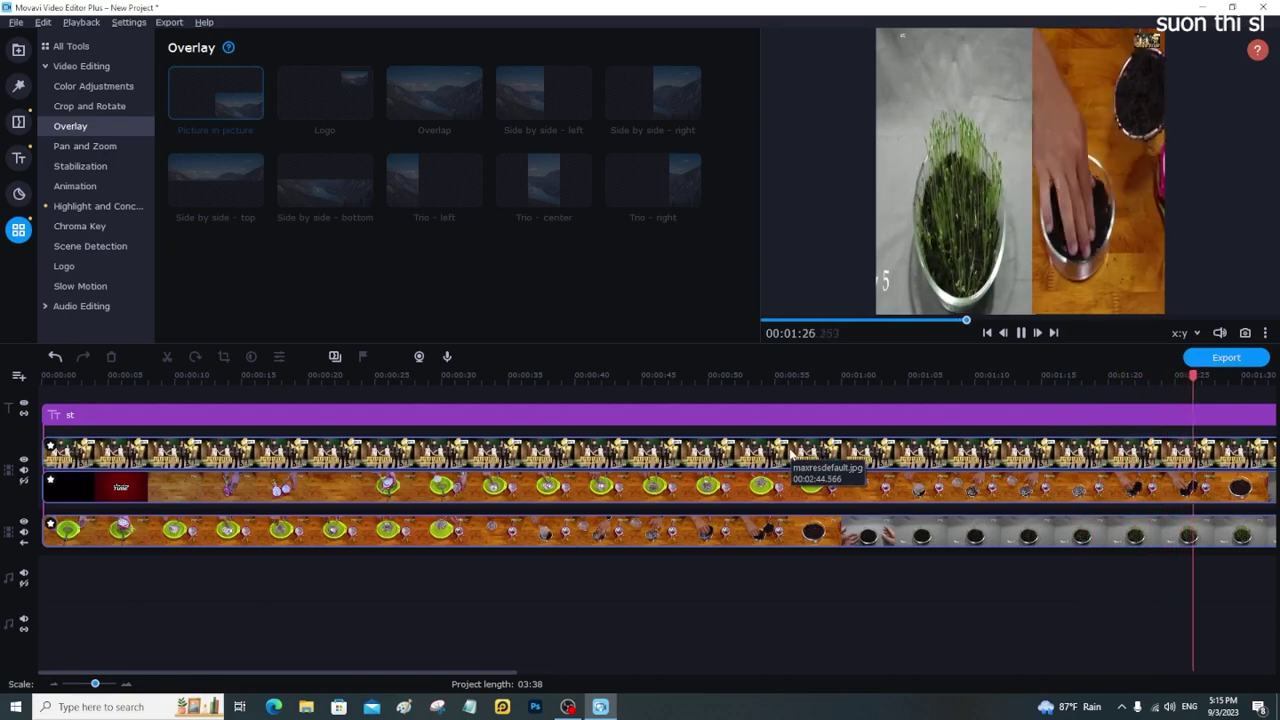
- Reshape the food clip overlay into a wide strip across the lower half, nudged slightly left
{"action": "left_click", "coordinate": [790, 487]}
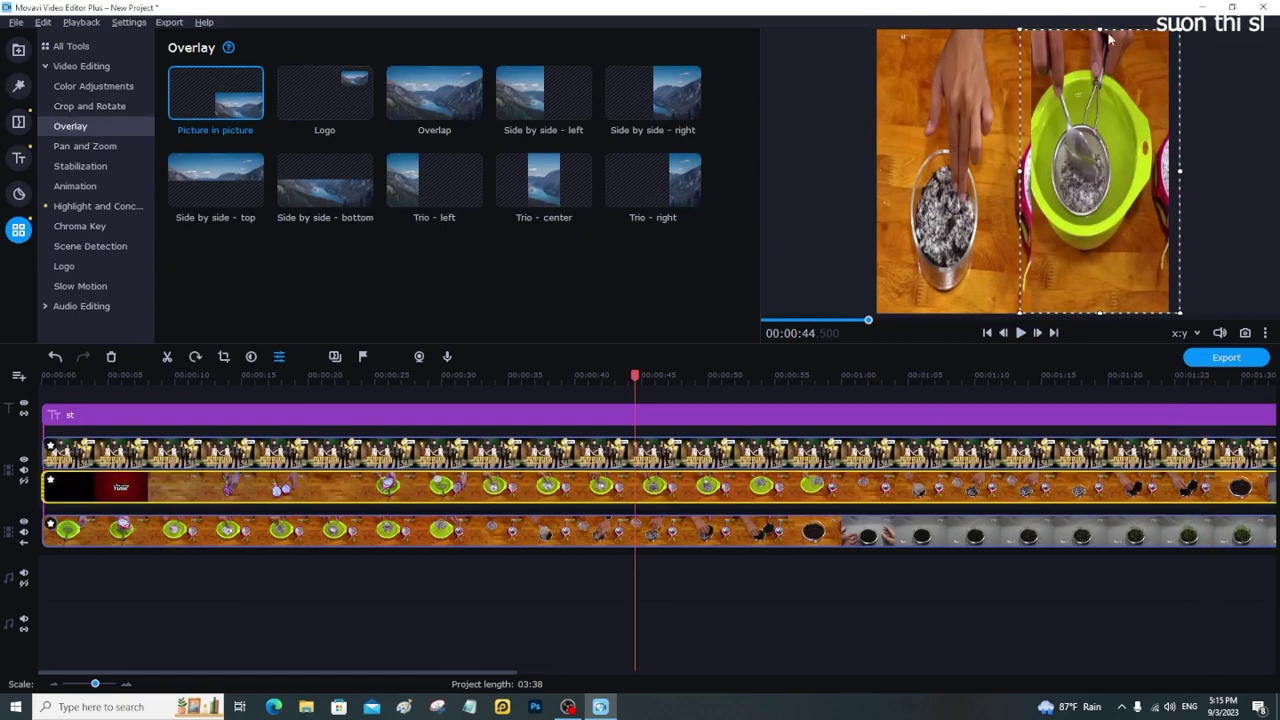
{"action": "left_click_drag", "start_coordinate": [1100, 31], "coordinate": [1100, 172]}
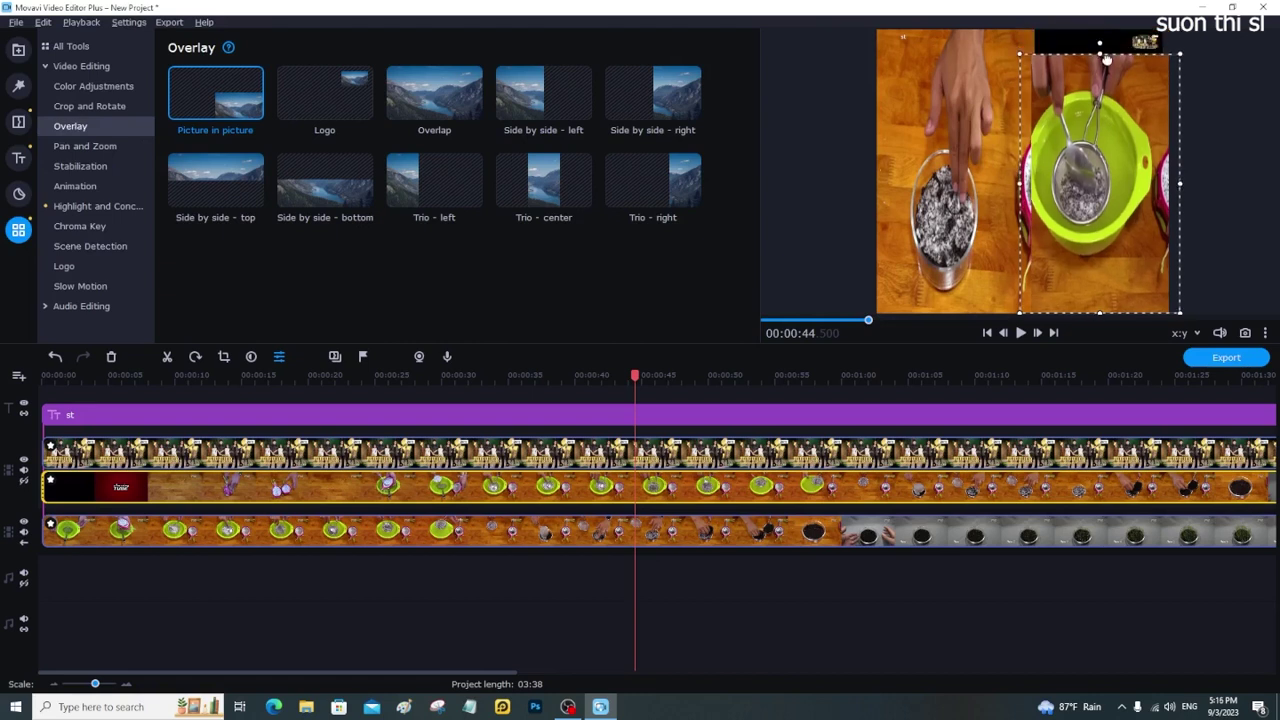
{"action": "left_click_drag", "start_coordinate": [1021, 244], "coordinate": [842, 245]}
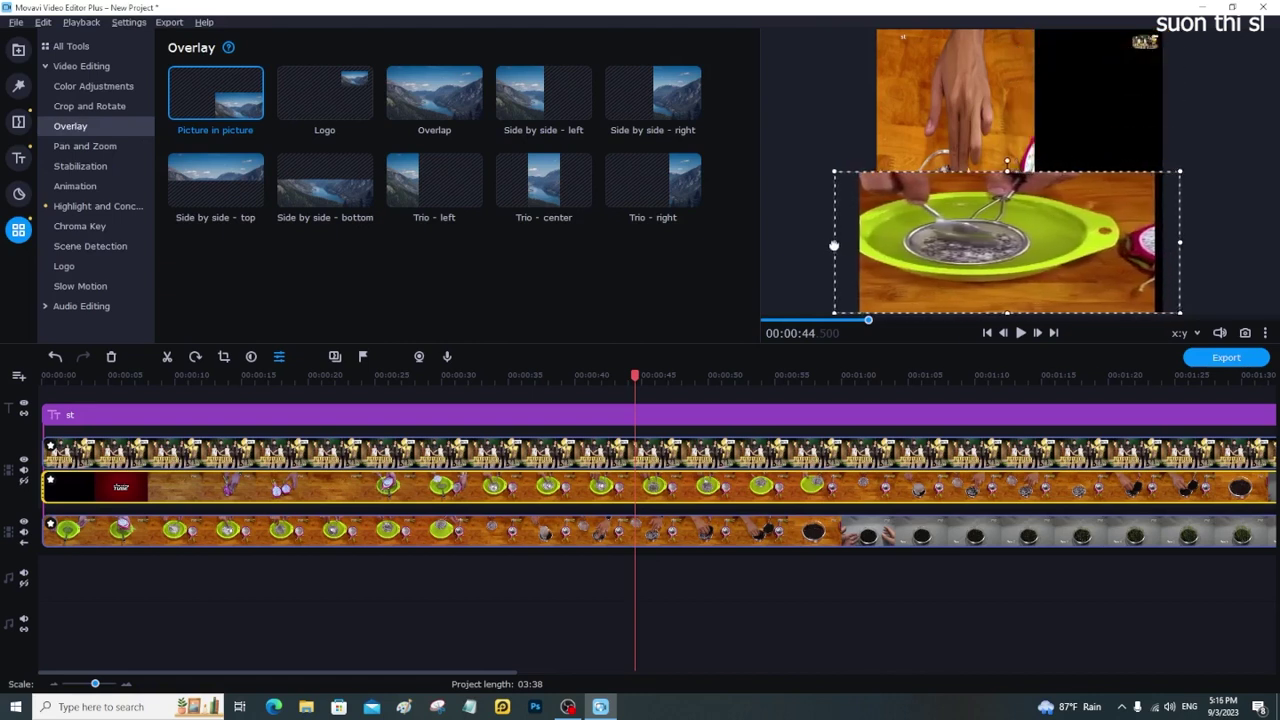
{"action": "left_click_drag", "start_coordinate": [988, 258], "coordinate": [973, 258]}
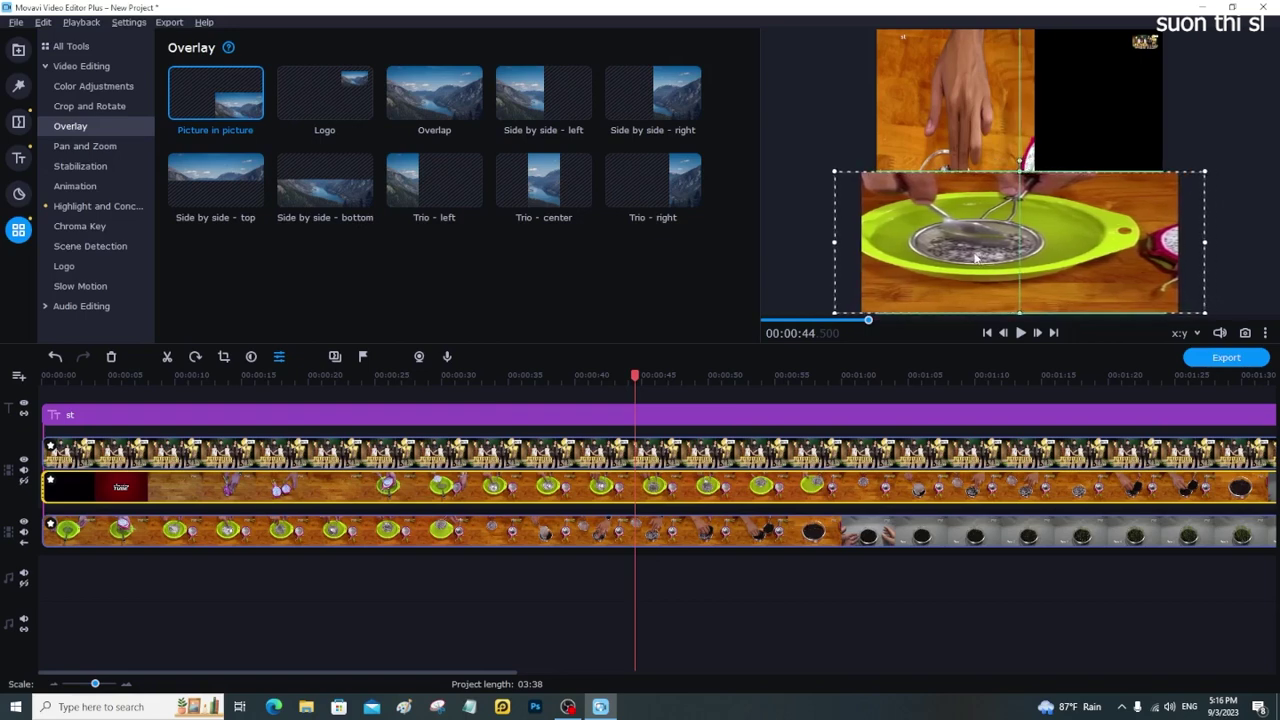
{"action": "left_click", "coordinate": [1020, 332]}
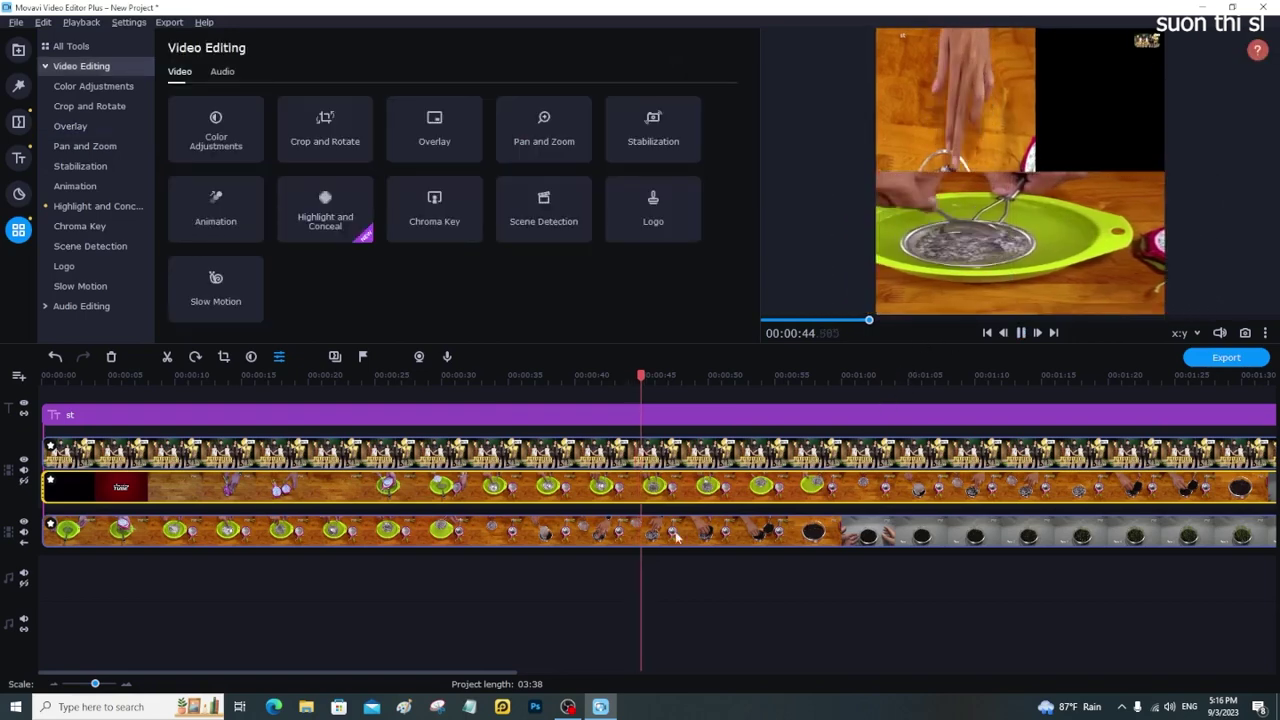
- Select the bottom-track clip at 00:00:48 and apply Picture in picture to it
{"action": "left_click", "coordinate": [1020, 332]}
{"action": "left_click", "coordinate": [686, 536]}
{"action": "left_click", "coordinate": [686, 536]}
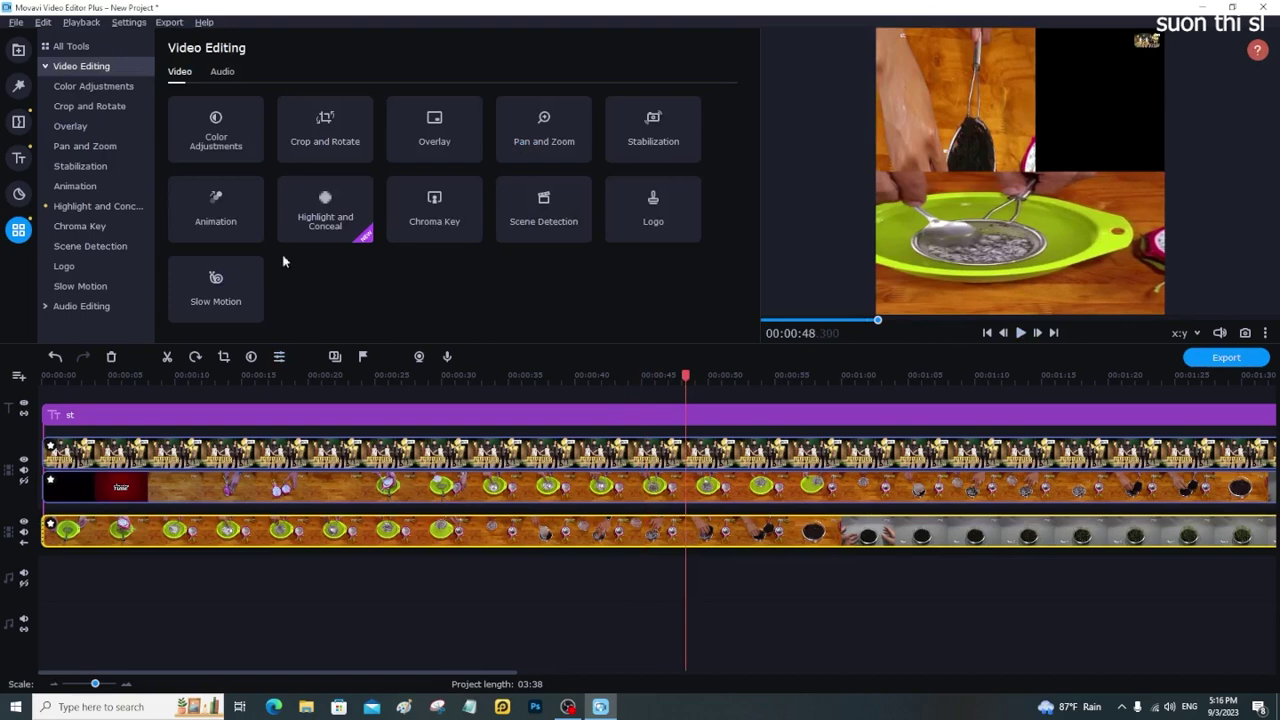
{"action": "left_click", "coordinate": [87, 125]}
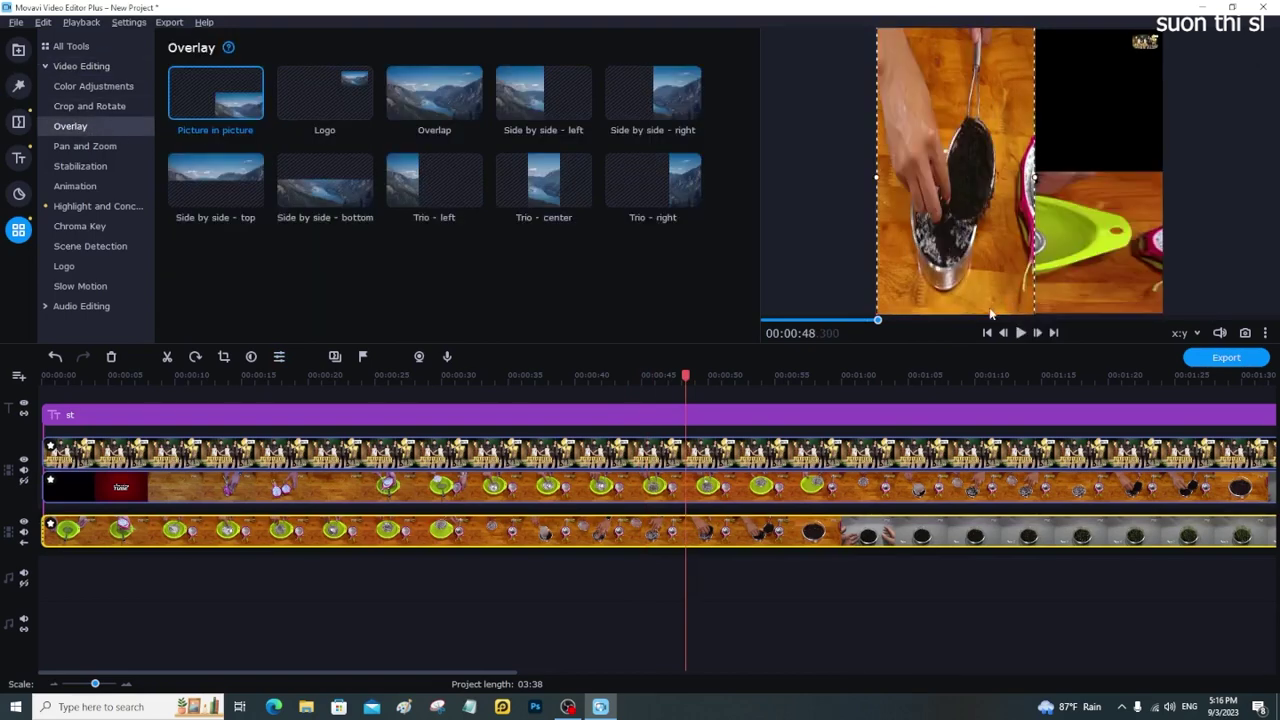
- Resize the overlay to fill the frame's top half above the green-plate clip, then play it
{"action": "mouse_move", "coordinate": [990, 314]}
{"action": "left_mouse_down"}
{"action": "mouse_move", "coordinate": [977, 236]}
{"action": "mouse_move", "coordinate": [993, 148]}
{"action": "left_mouse_up"}
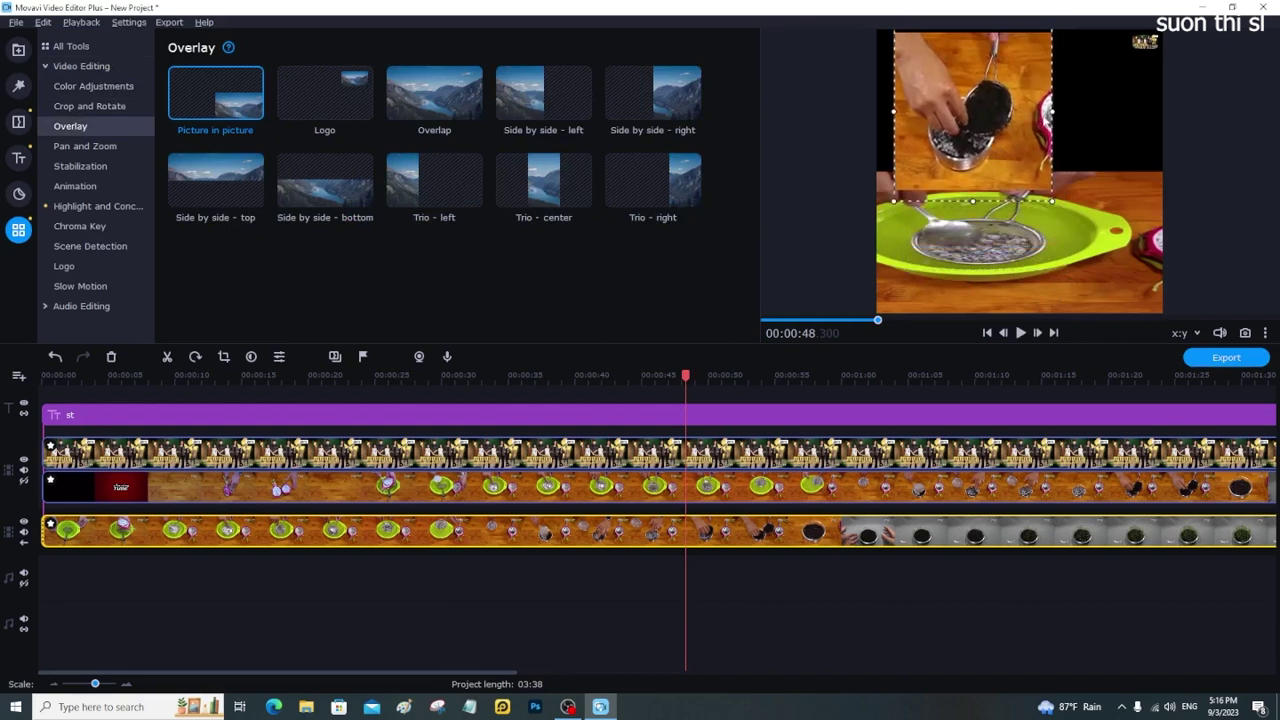
{"action": "left_click_drag", "start_coordinate": [1052, 105], "coordinate": [1162, 115]}
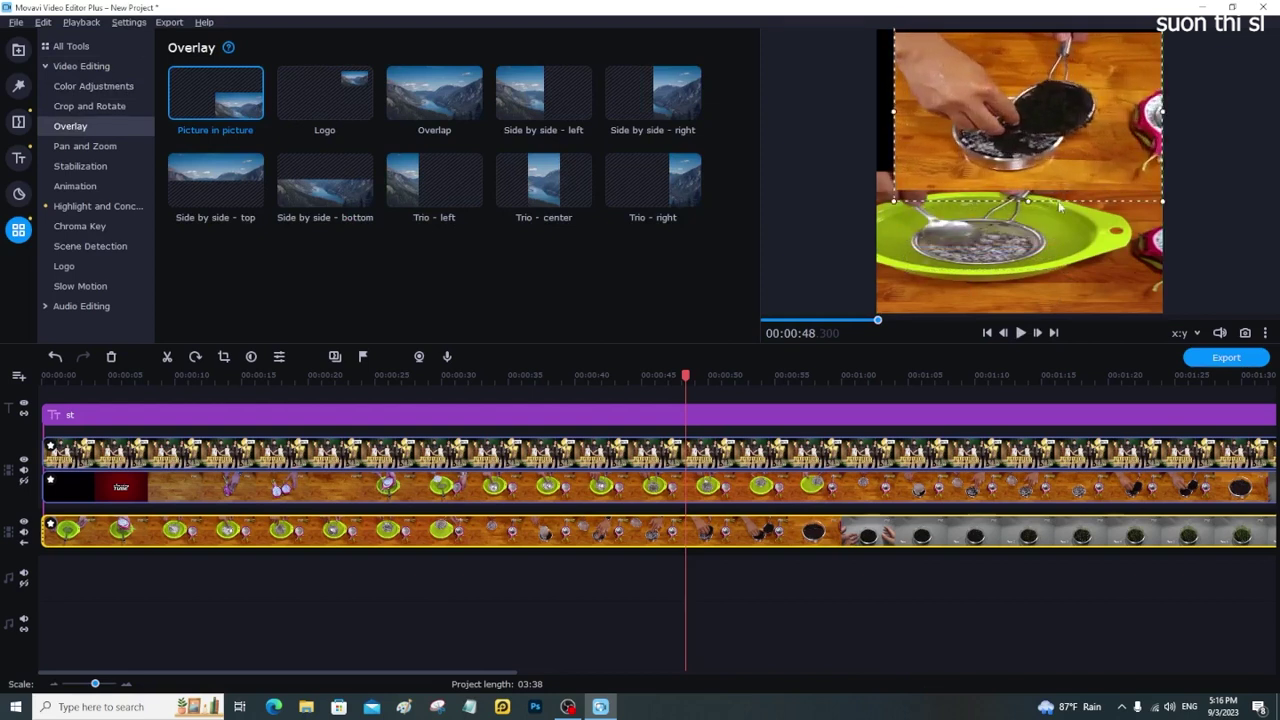
{"action": "left_click_drag", "start_coordinate": [1023, 200], "coordinate": [1028, 179]}
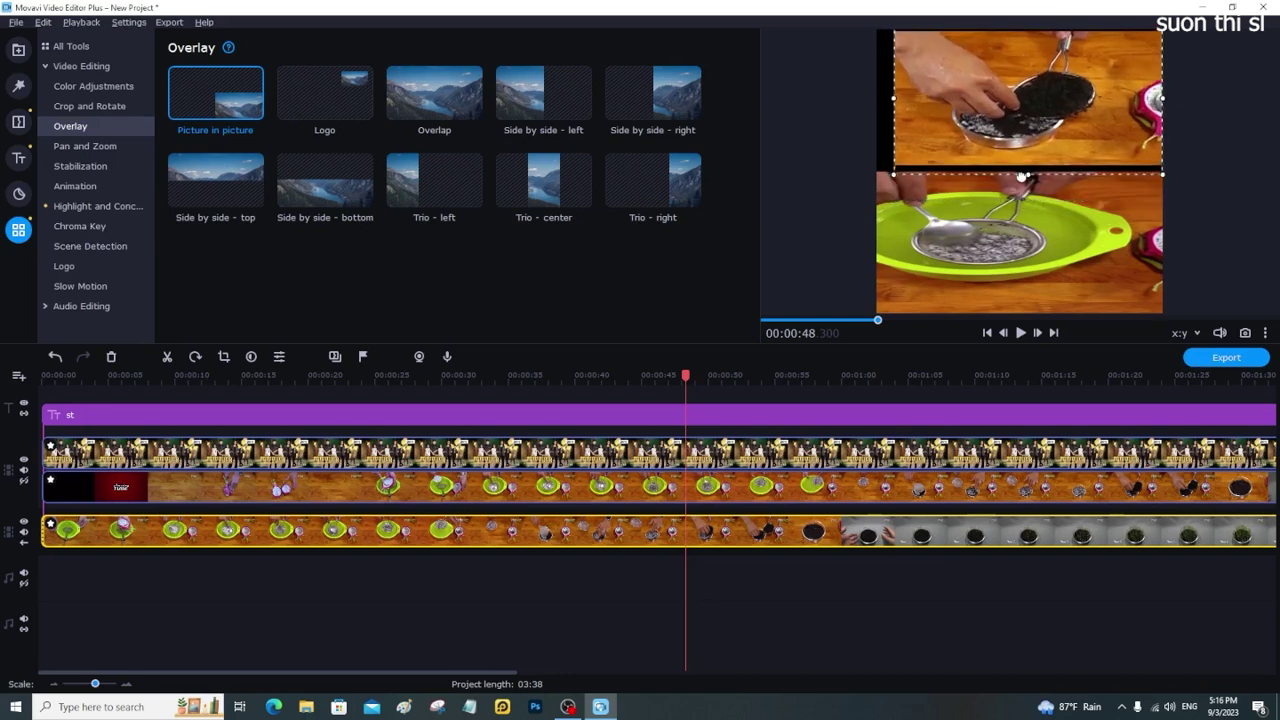
{"action": "left_click_drag", "start_coordinate": [895, 105], "coordinate": [872, 105]}
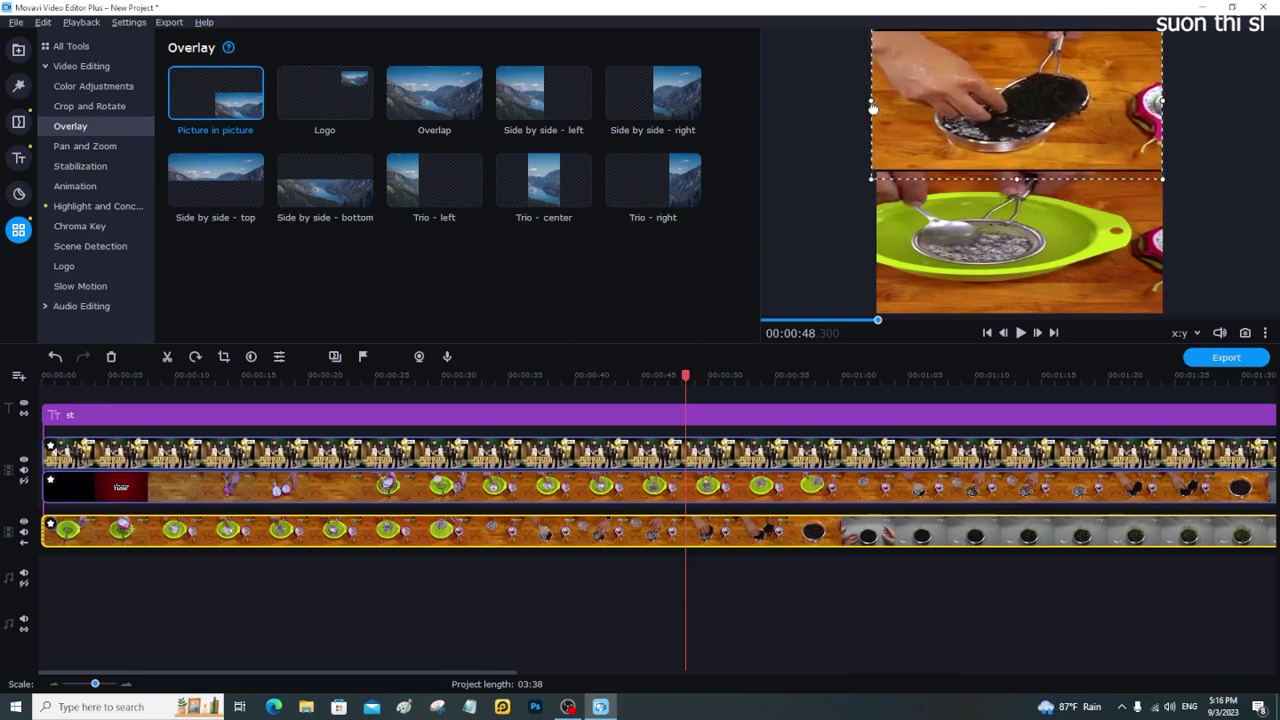
{"action": "left_click_drag", "start_coordinate": [1016, 181], "coordinate": [1017, 186]}
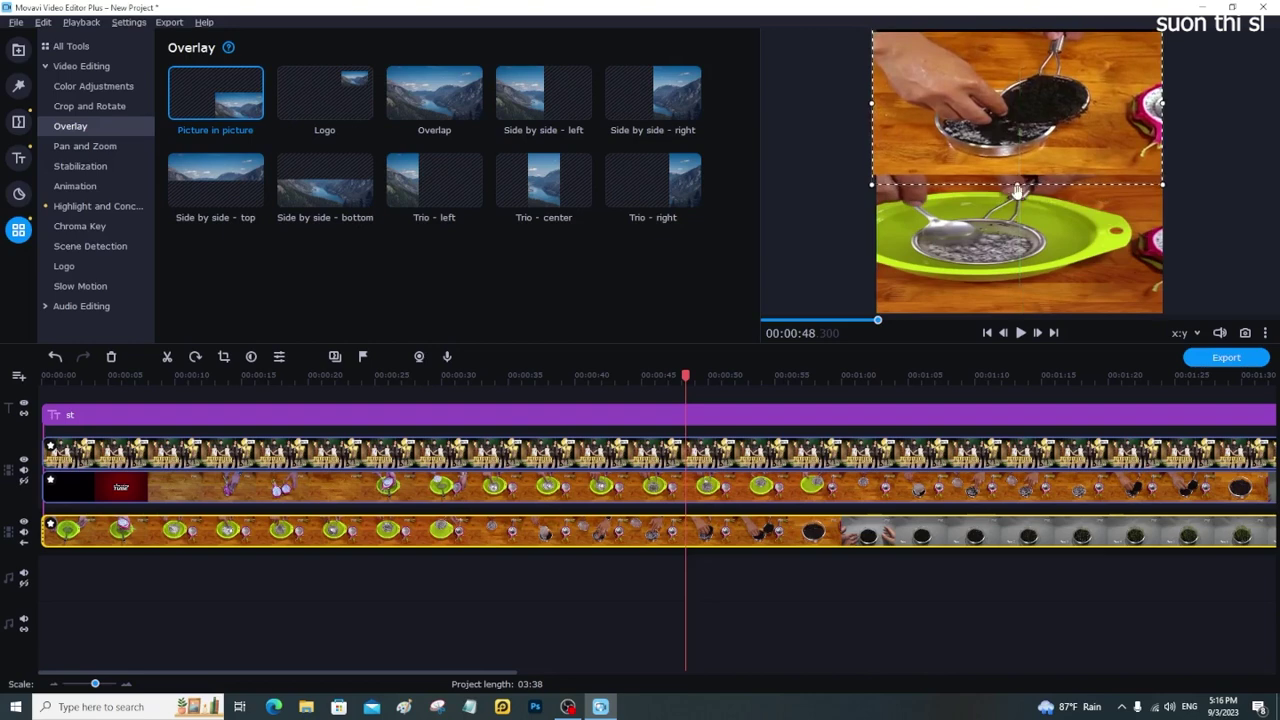
{"action": "key", "text": "space"}
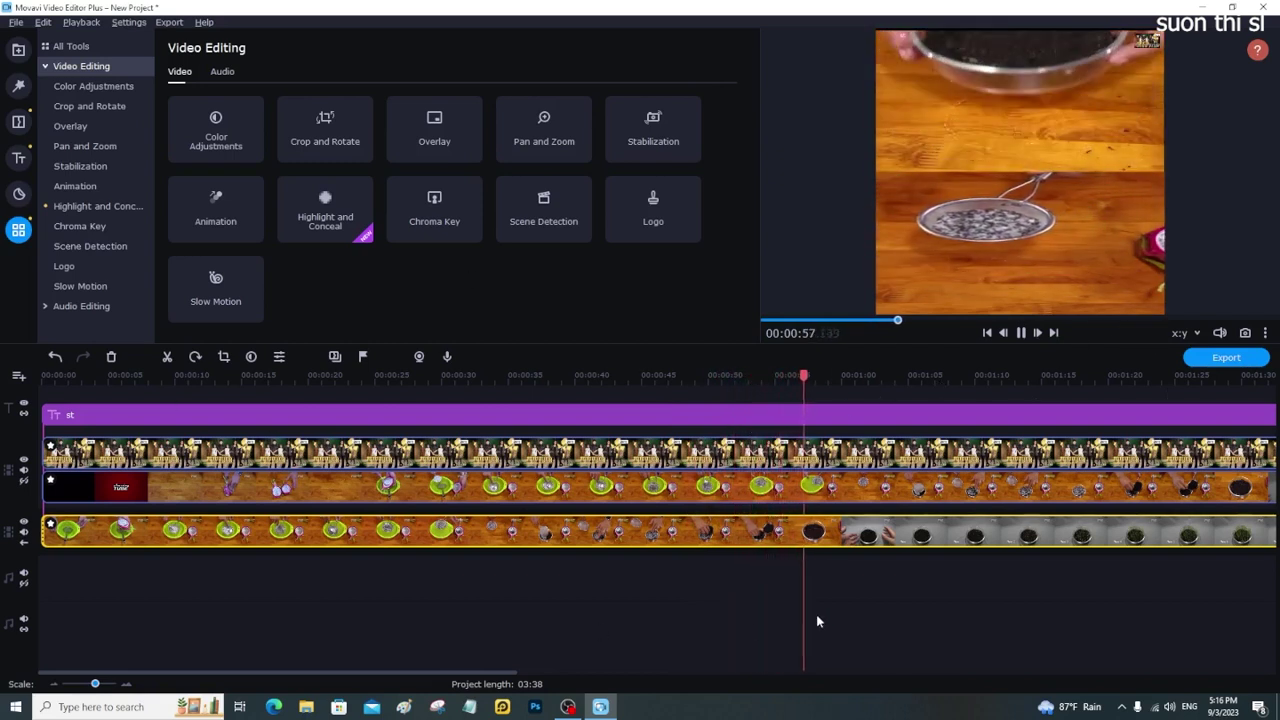
{"action": "key", "text": "space"}
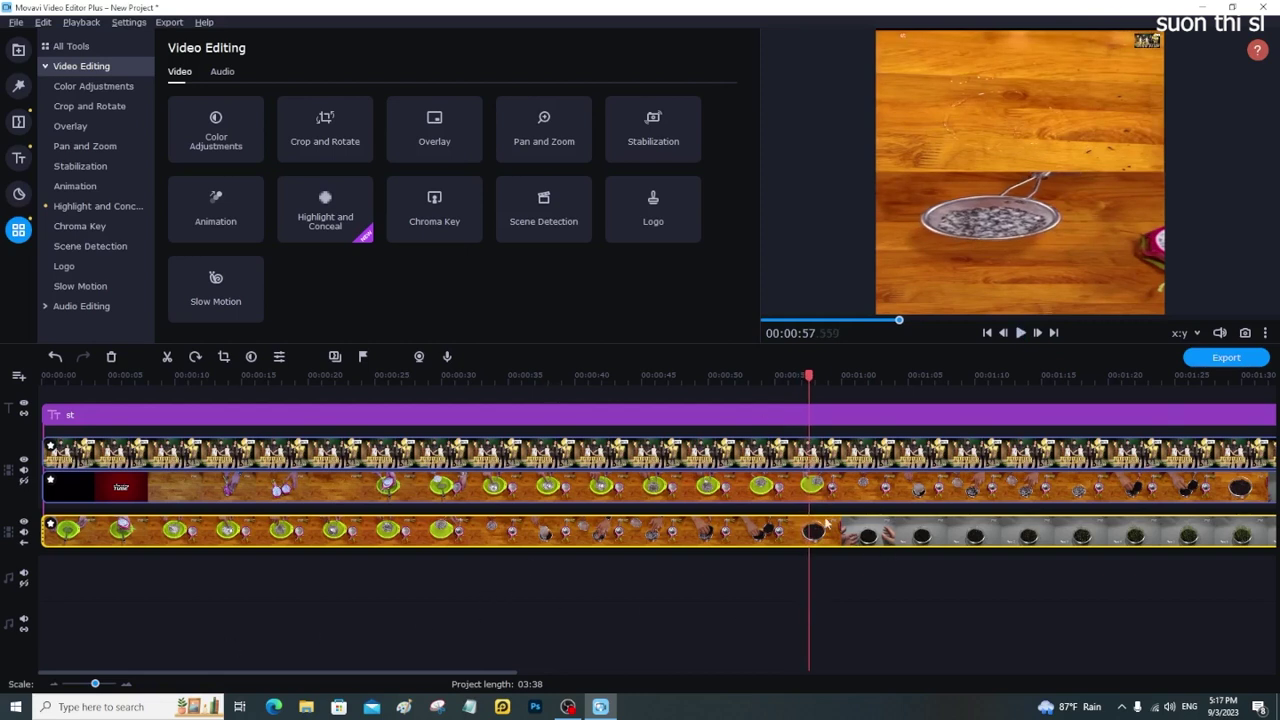
{"action": "key", "text": "space"}
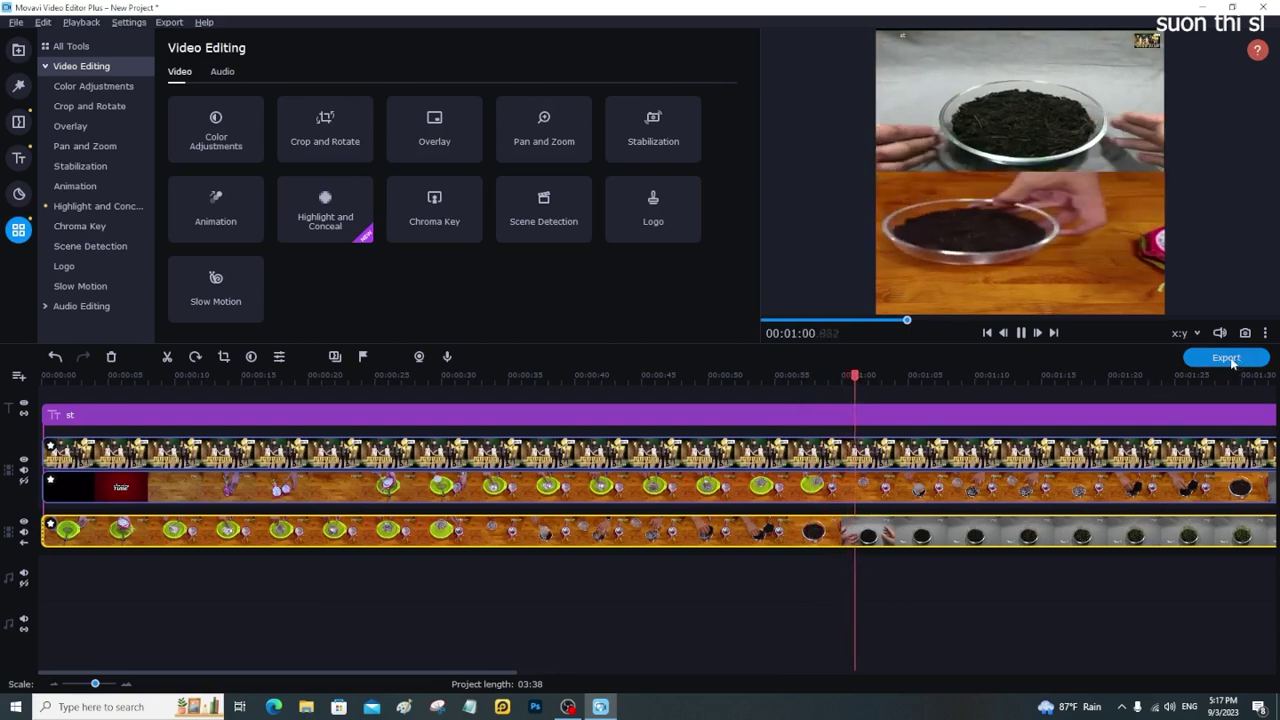
{"action": "key", "text": "space"}
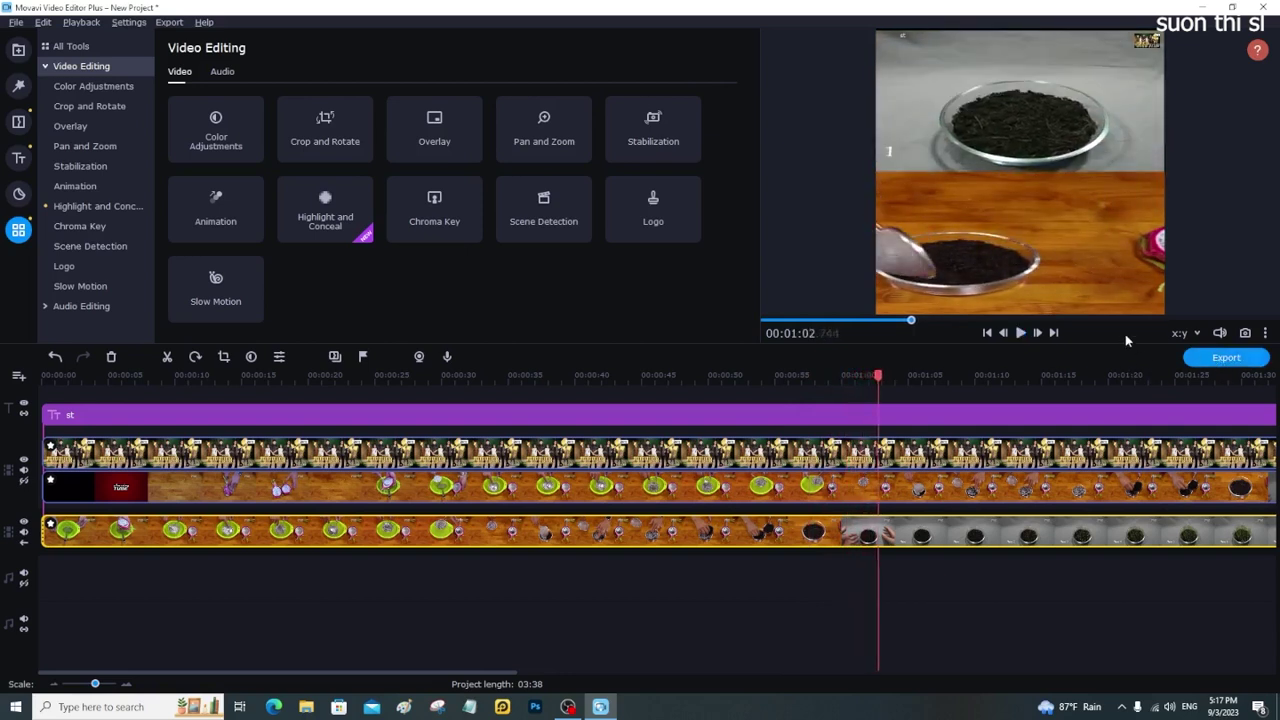
- Open the export settings and set the save folder to D:\Videos\animal
{"action": "left_click", "coordinate": [1226, 359]}
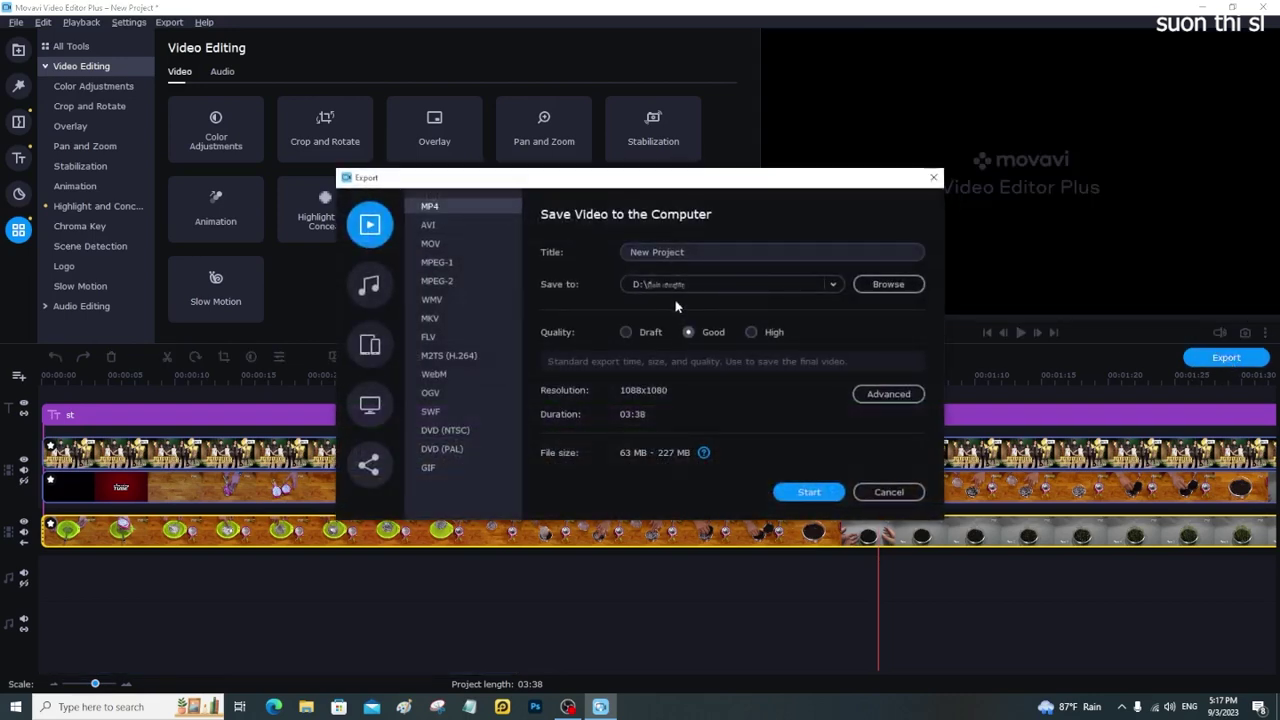
{"action": "left_click", "coordinate": [888, 288]}
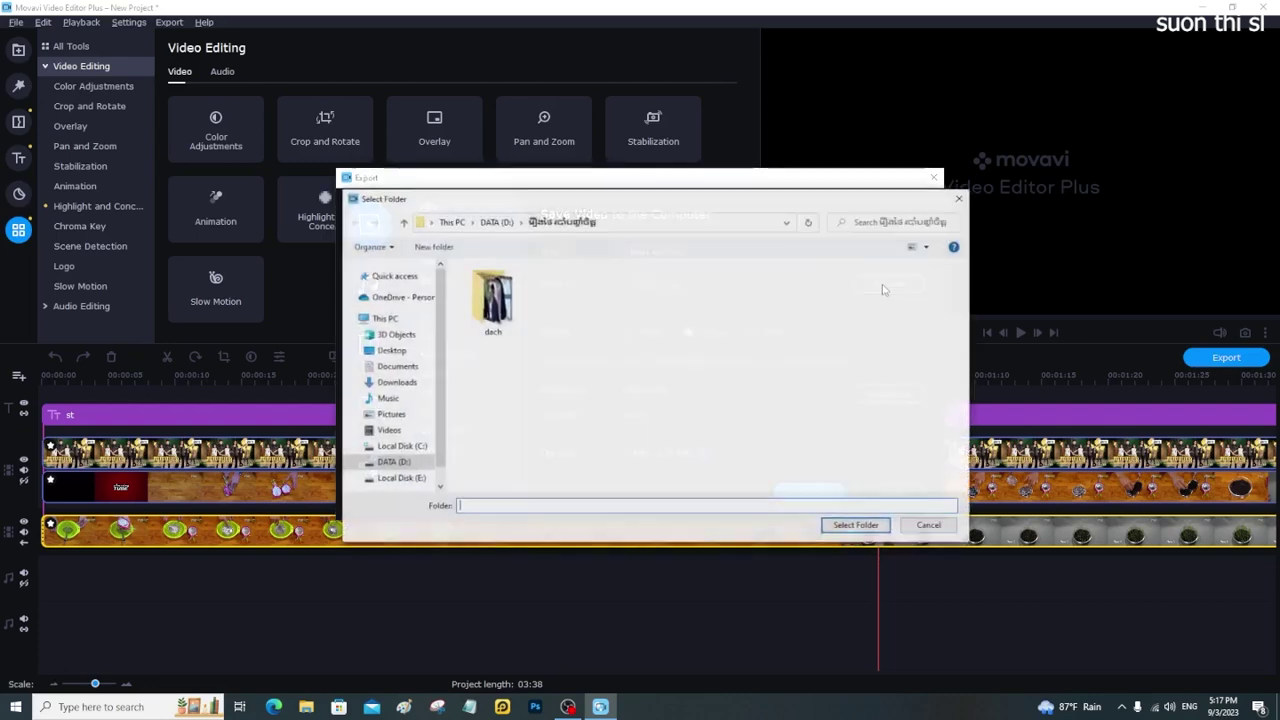
{"action": "left_click", "coordinate": [400, 446]}
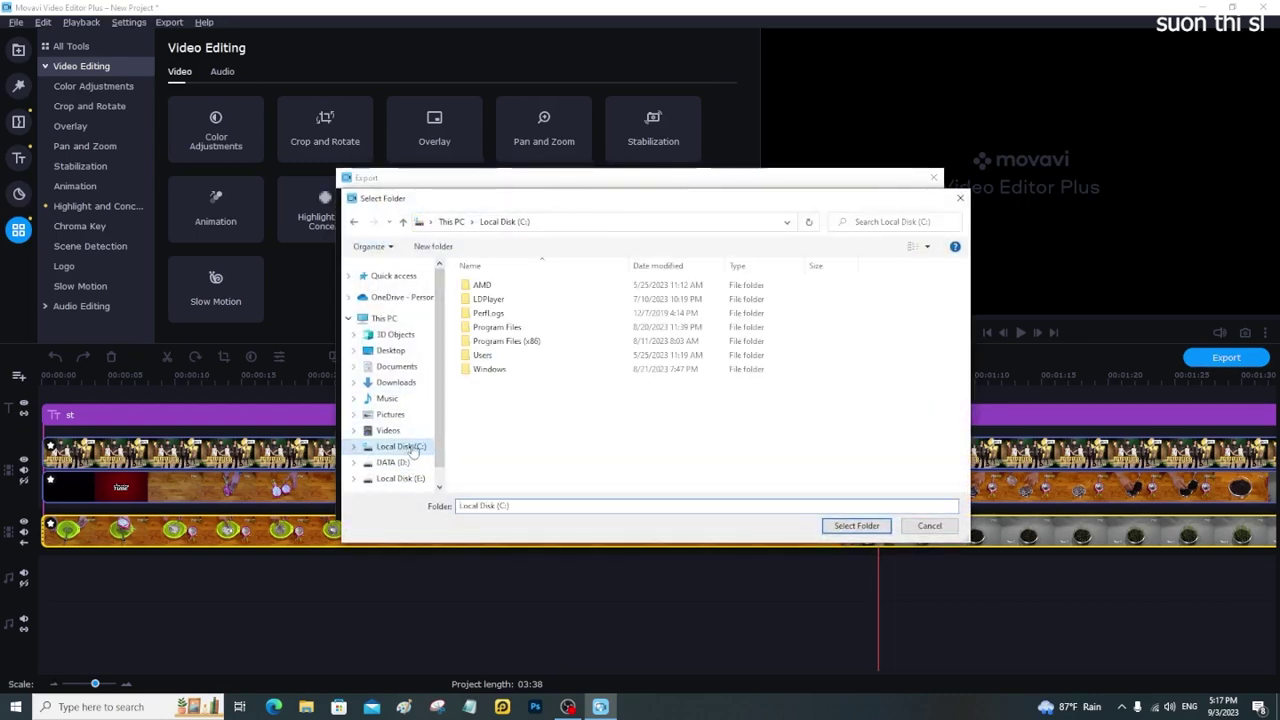
{"action": "left_click", "coordinate": [410, 431]}
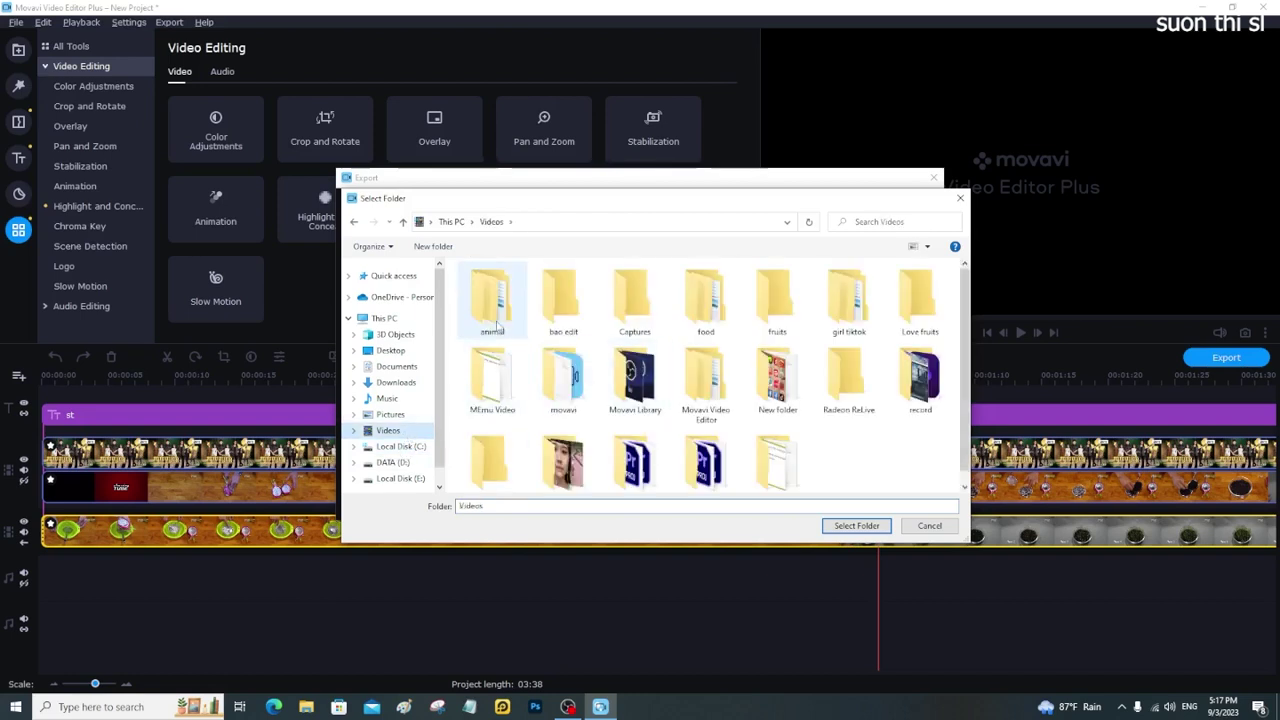
{"action": "double_click", "coordinate": [505, 318]}
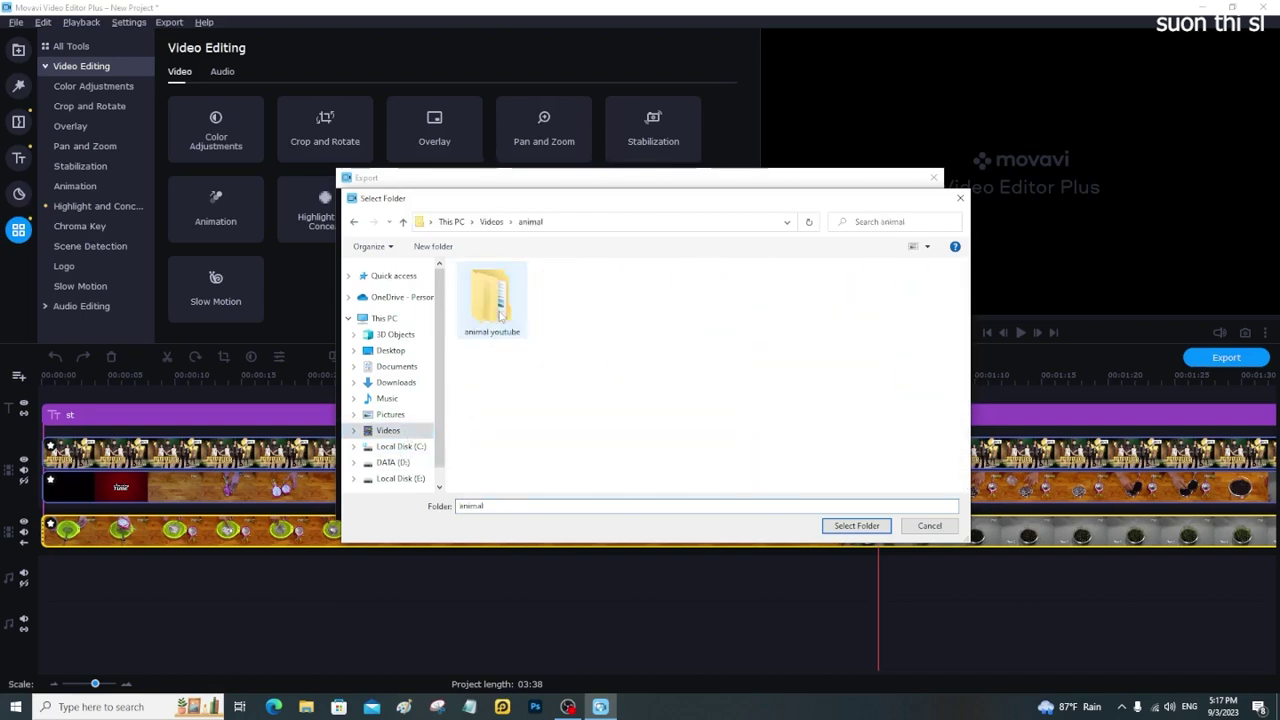
{"action": "left_click", "coordinate": [842, 526]}
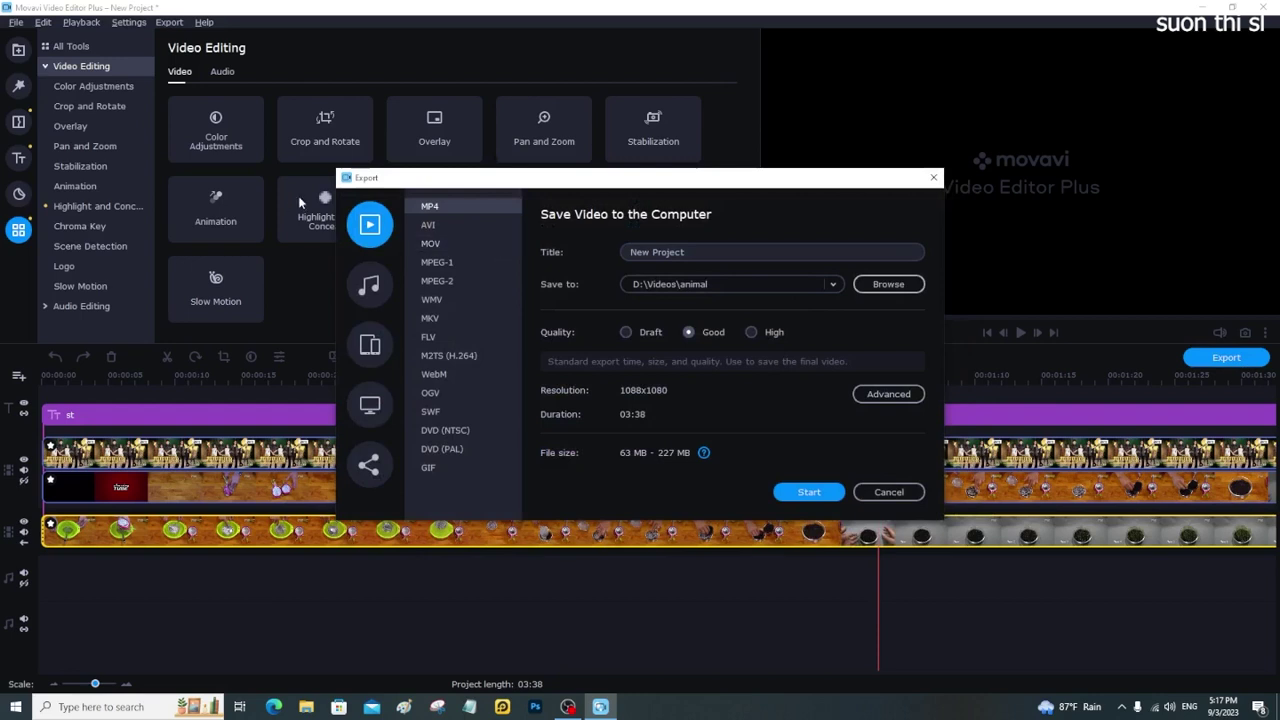
- Retitle the export 'sfdsfsdfsdfs' and keep the output format at MP4
{"action": "left_click_drag", "start_coordinate": [700, 252], "coordinate": [628, 252]}
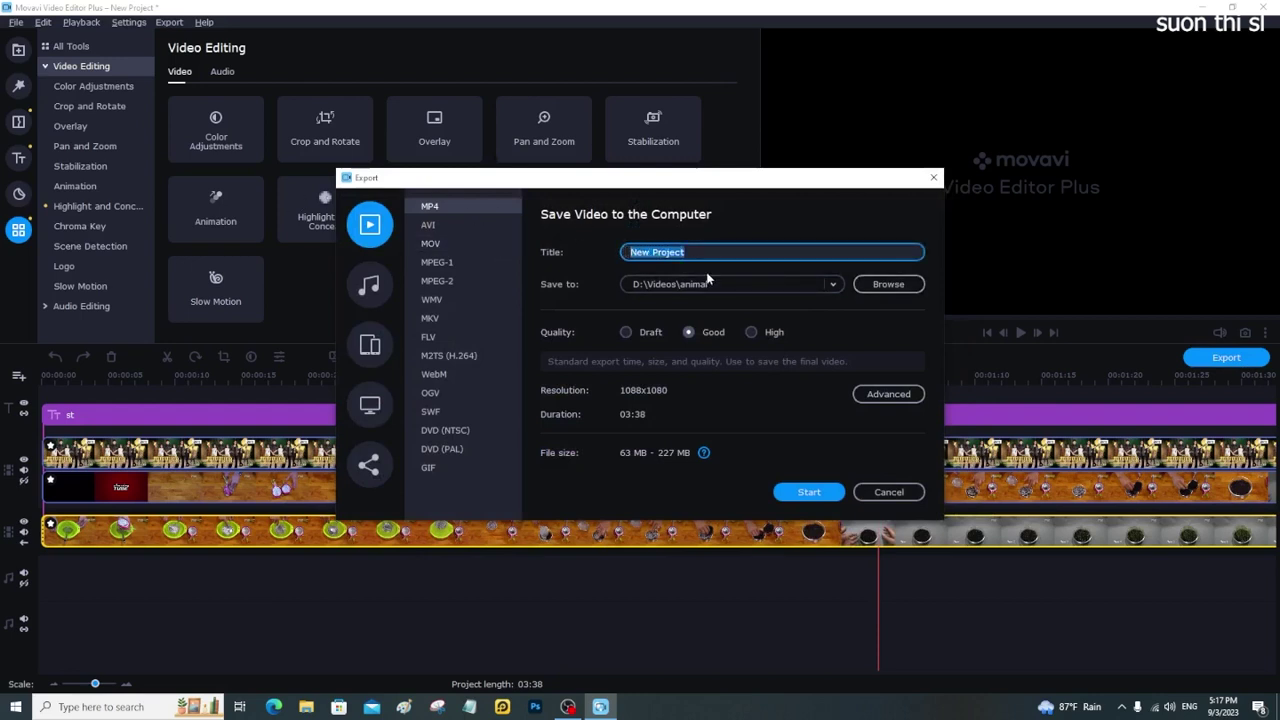
{"action": "type", "text": "sfdsfsdfsdfs"}
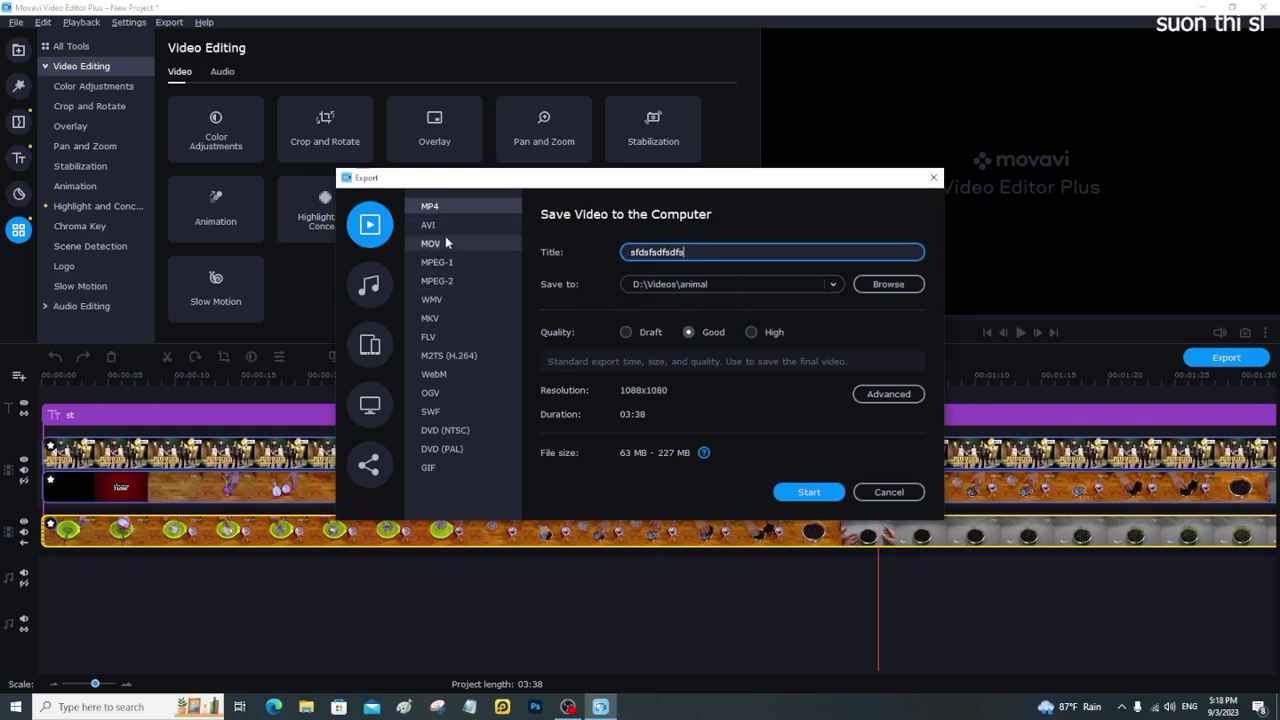
{"action": "left_click", "coordinate": [445, 225]}
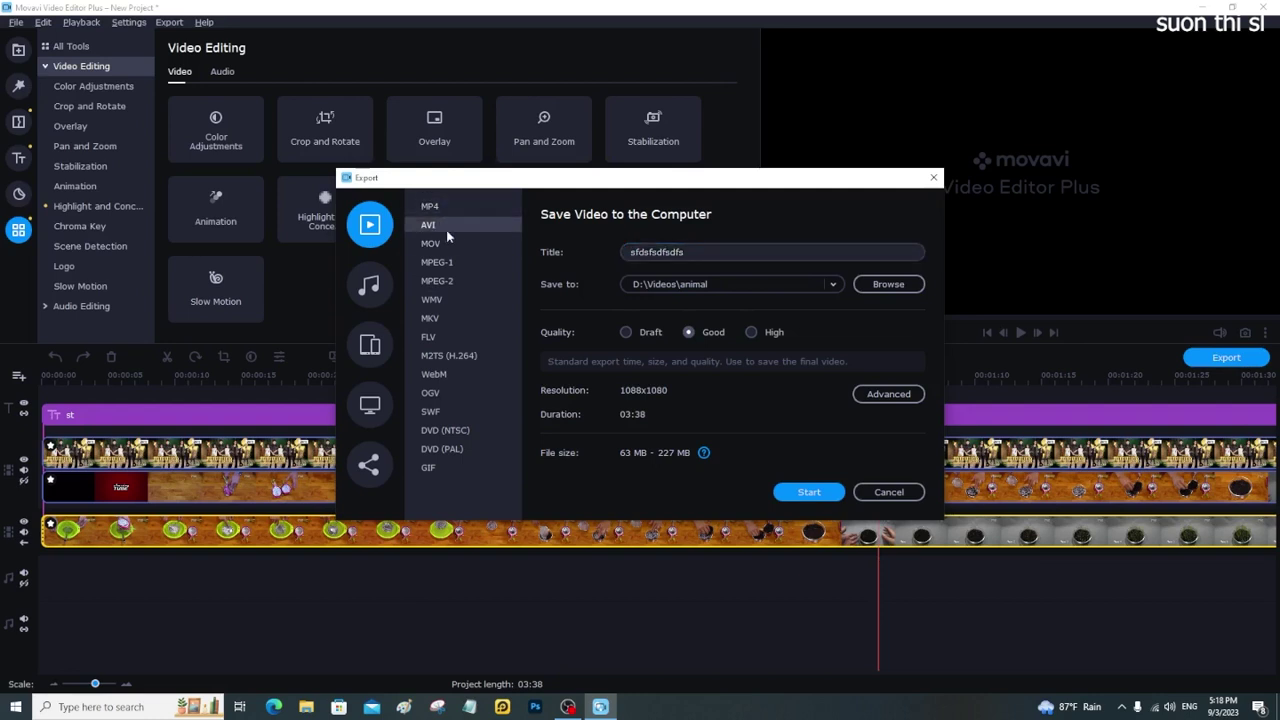
{"action": "left_click", "coordinate": [461, 206]}
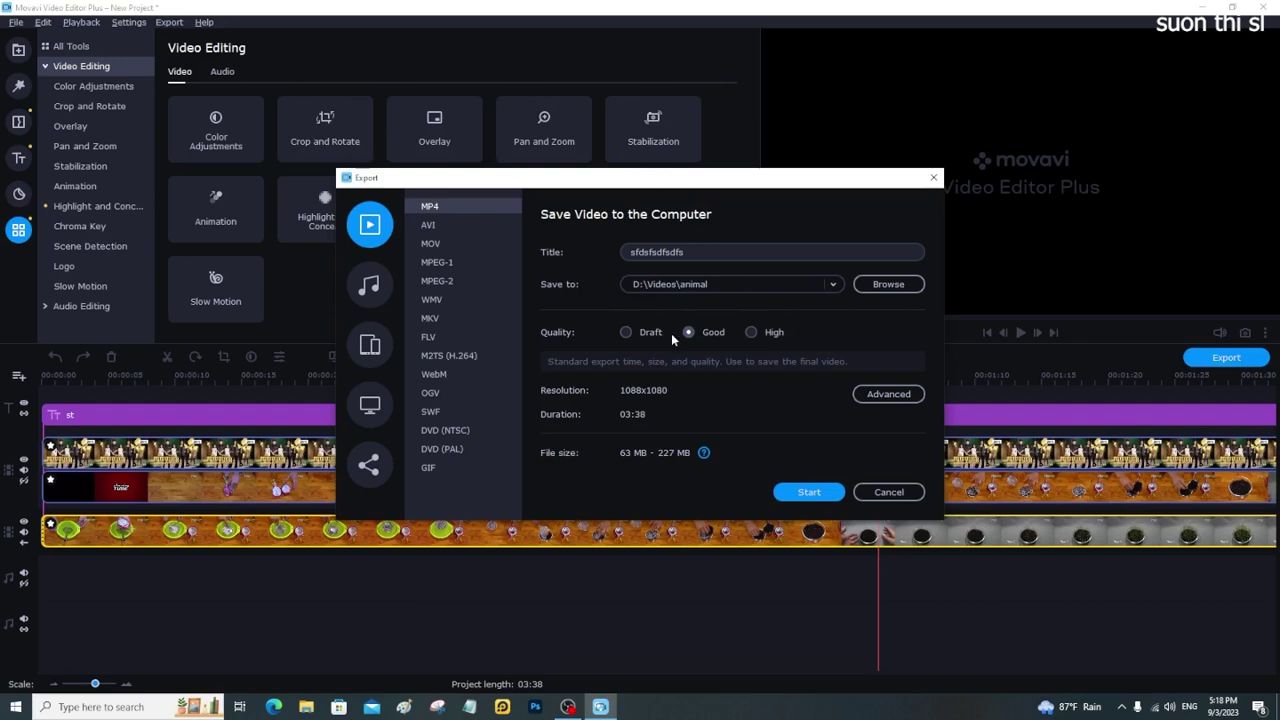
- Settle on High export quality and start saving the video
{"action": "left_click", "coordinate": [751, 333]}
{"action": "left_click", "coordinate": [624, 332]}
{"action": "left_click", "coordinate": [689, 333]}
{"action": "left_click", "coordinate": [627, 333]}
{"action": "left_click", "coordinate": [750, 333]}
{"action": "left_click", "coordinate": [627, 332]}
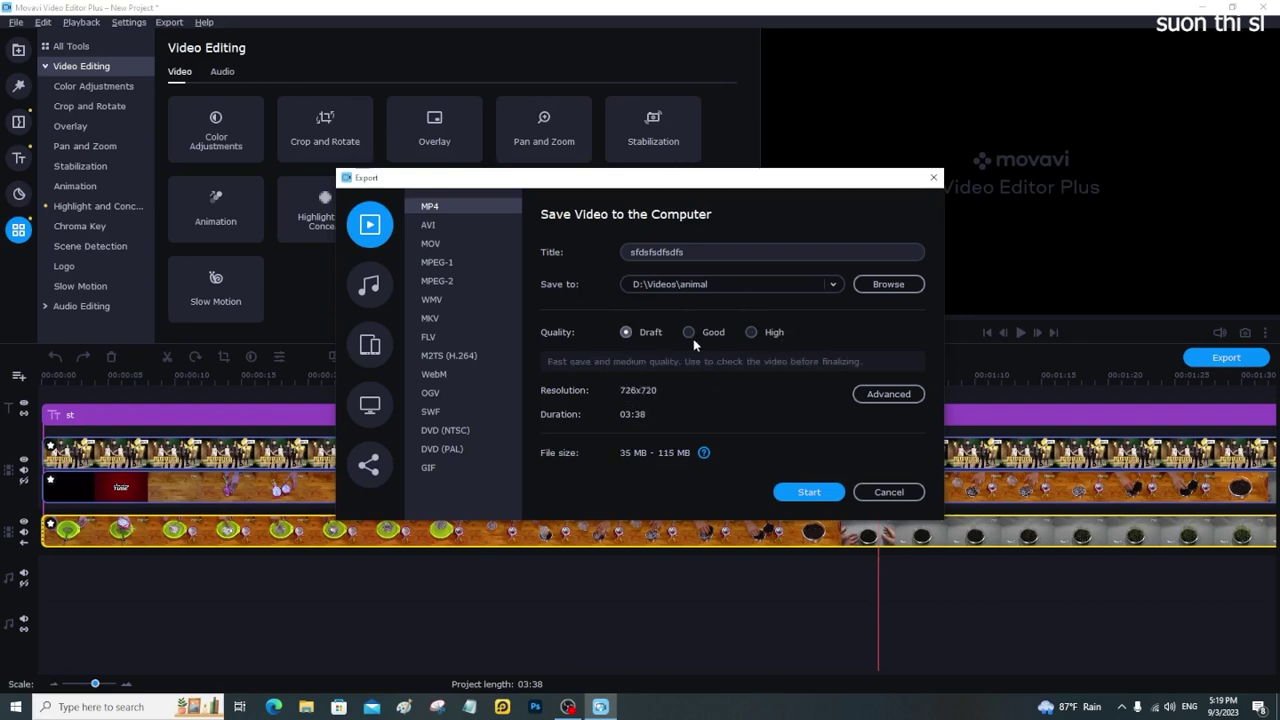
{"action": "left_click", "coordinate": [689, 333]}
{"action": "left_click", "coordinate": [758, 334]}
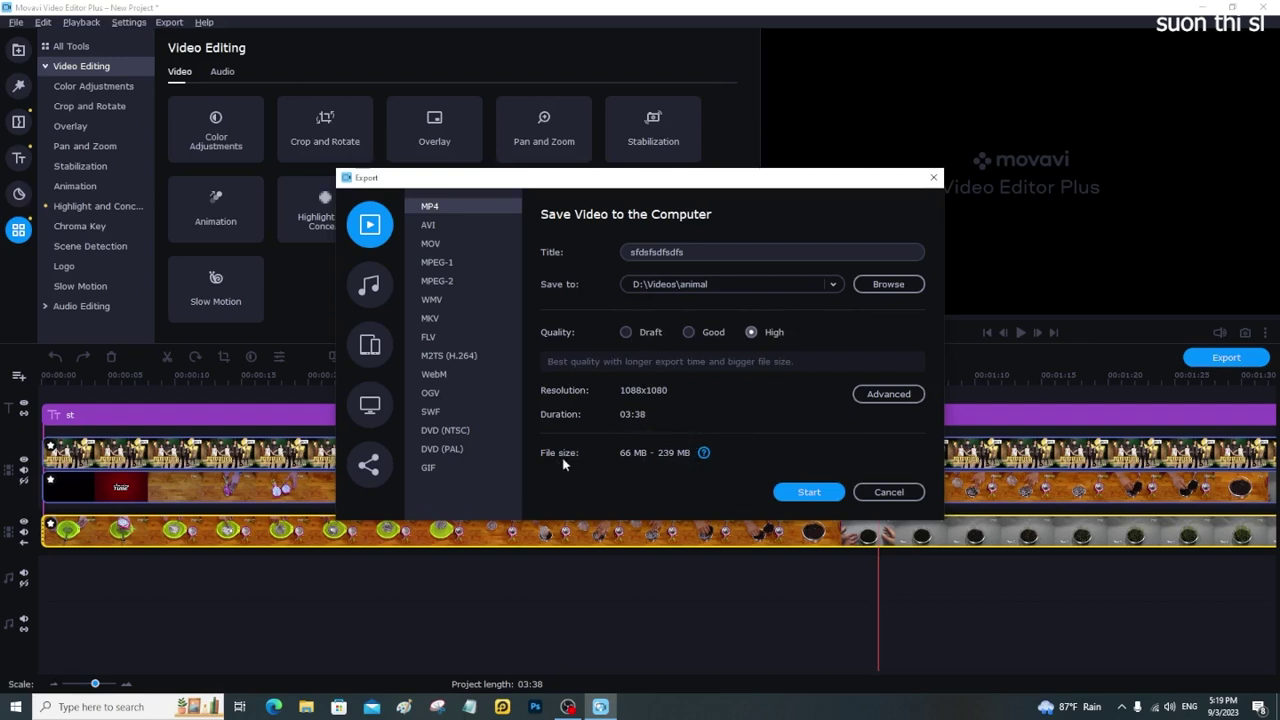
{"action": "left_click", "coordinate": [809, 493]}
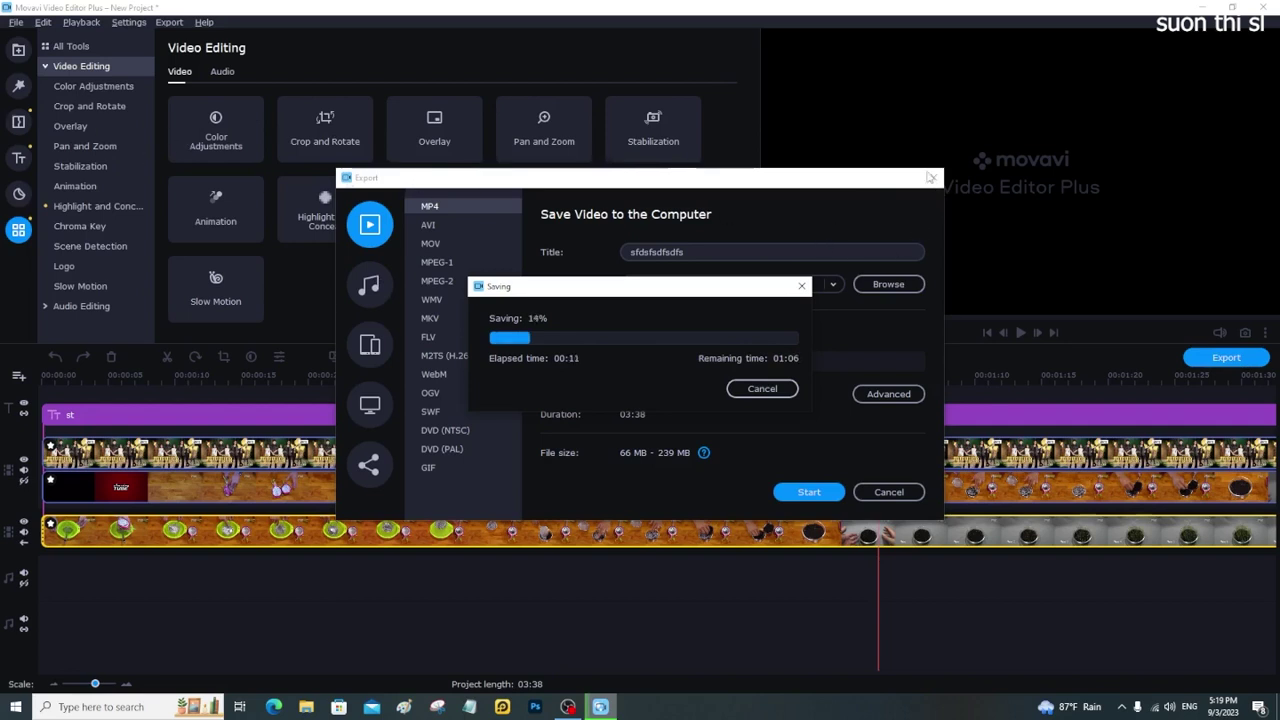
- Close the Saving progress window and the Export window to return to the timeline
{"action": "left_click", "coordinate": [800, 288]}
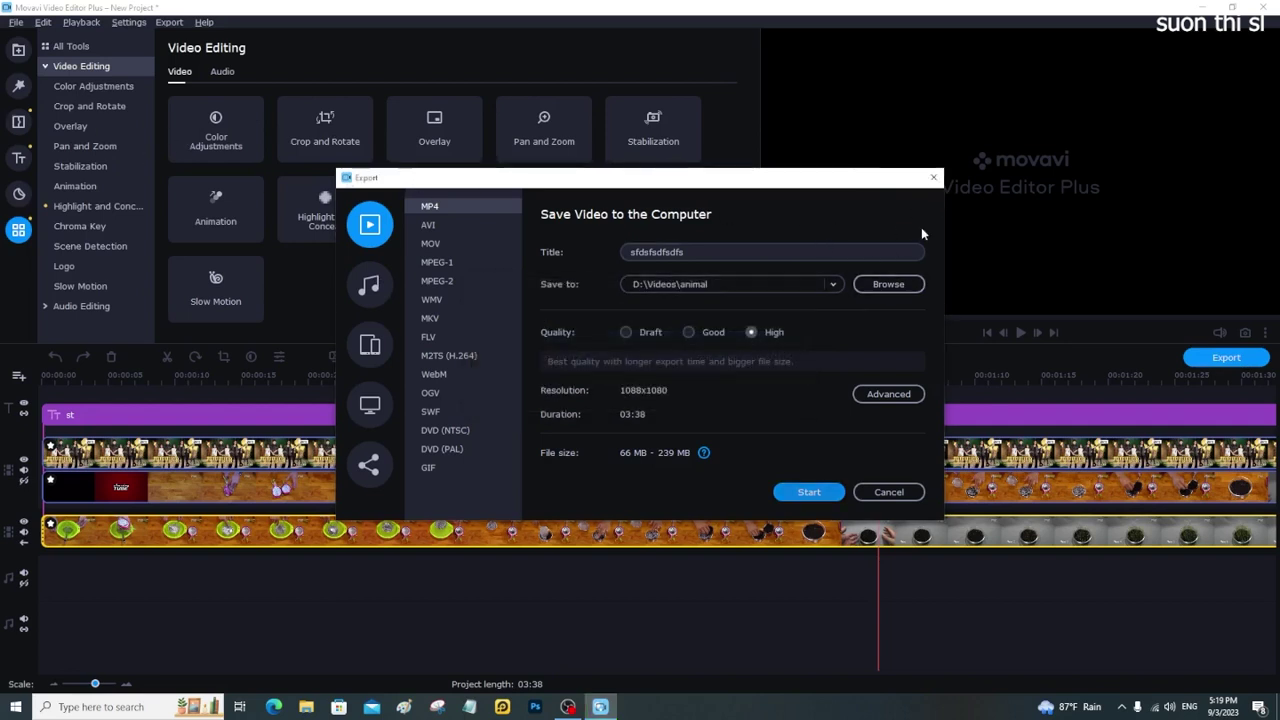
{"action": "left_click", "coordinate": [932, 186]}
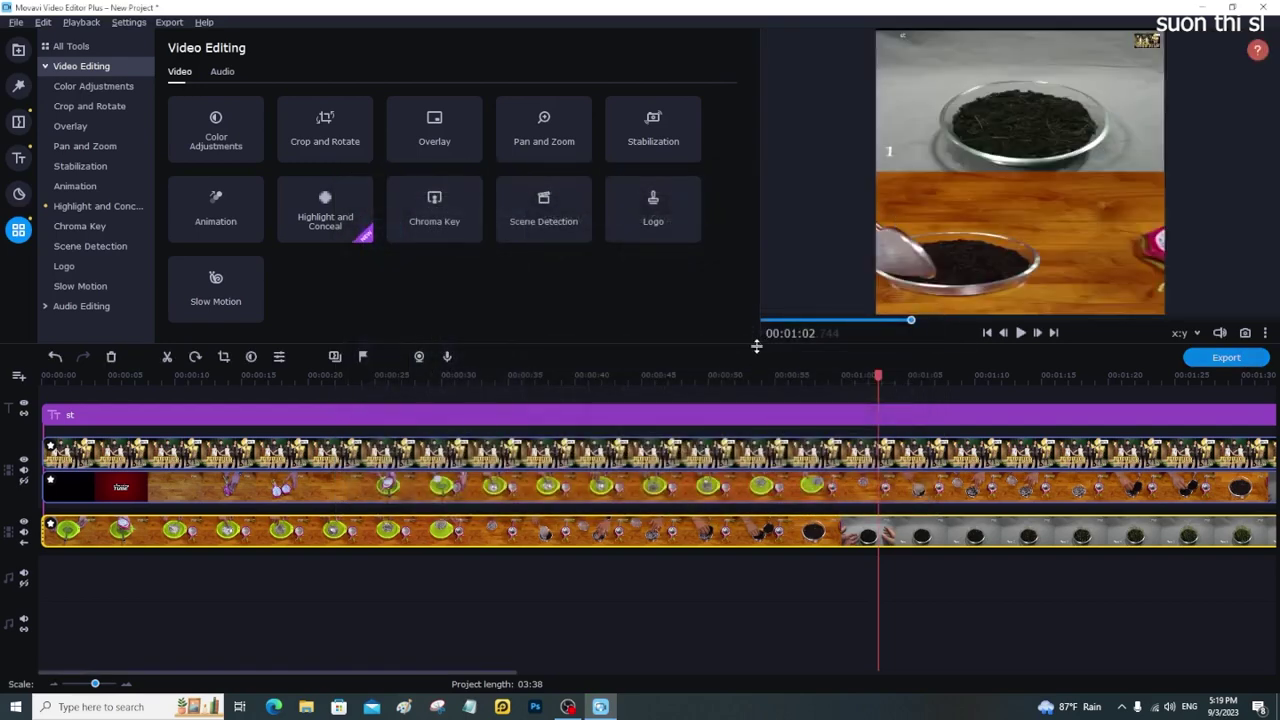